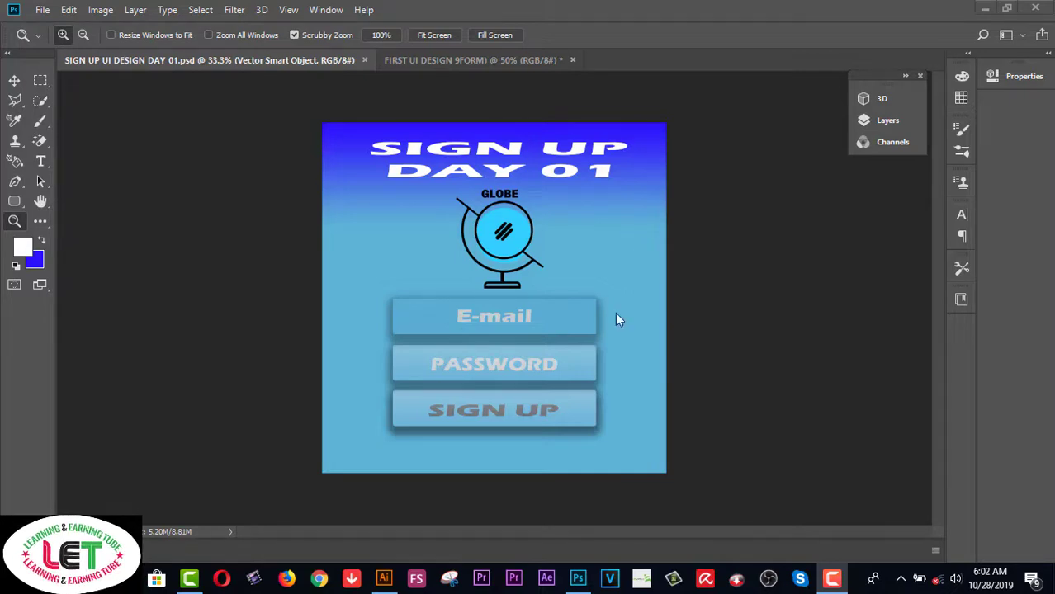
Step: In the Globe LOGO file, scale the globe logo to about 271 × 312 px and move it upper right
left_click(384, 578)
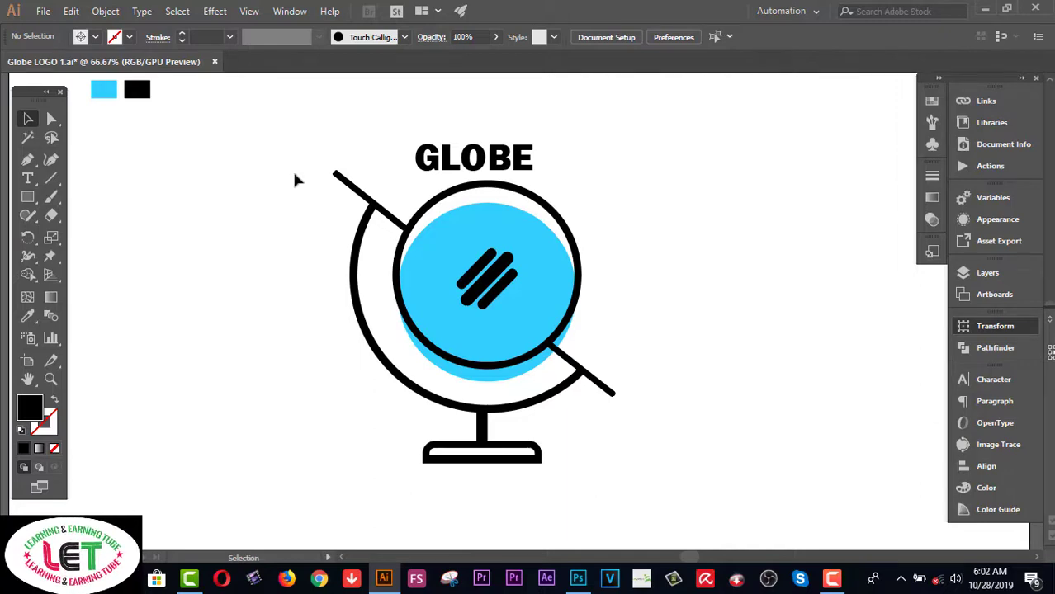
left_click_drag(326, 164, 545, 381)
left_click_drag(438, 322, 774, 223)
scroll(663, 342, "up", 2)
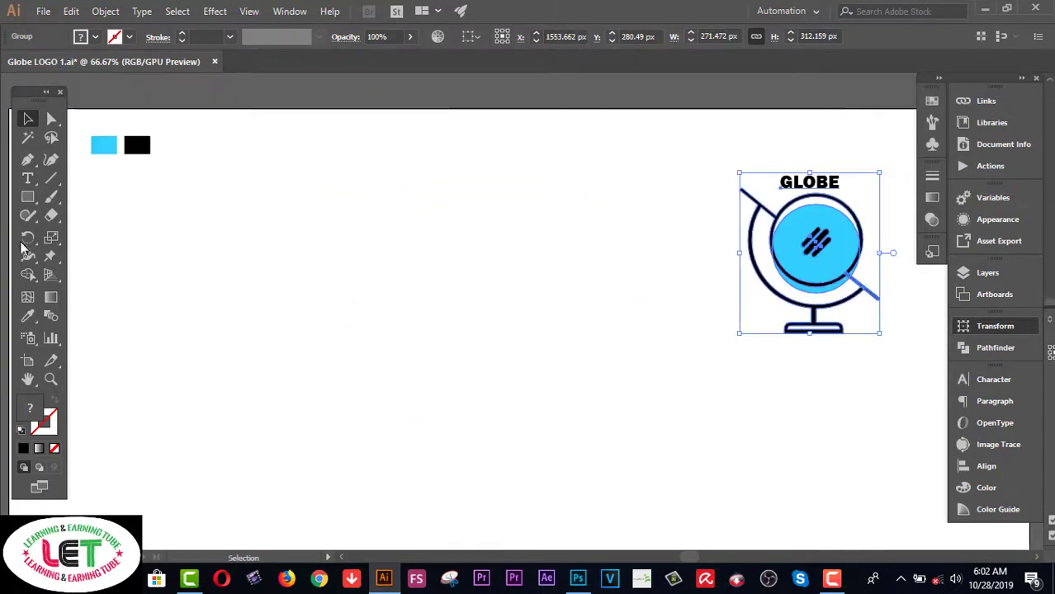
left_click(27, 198)
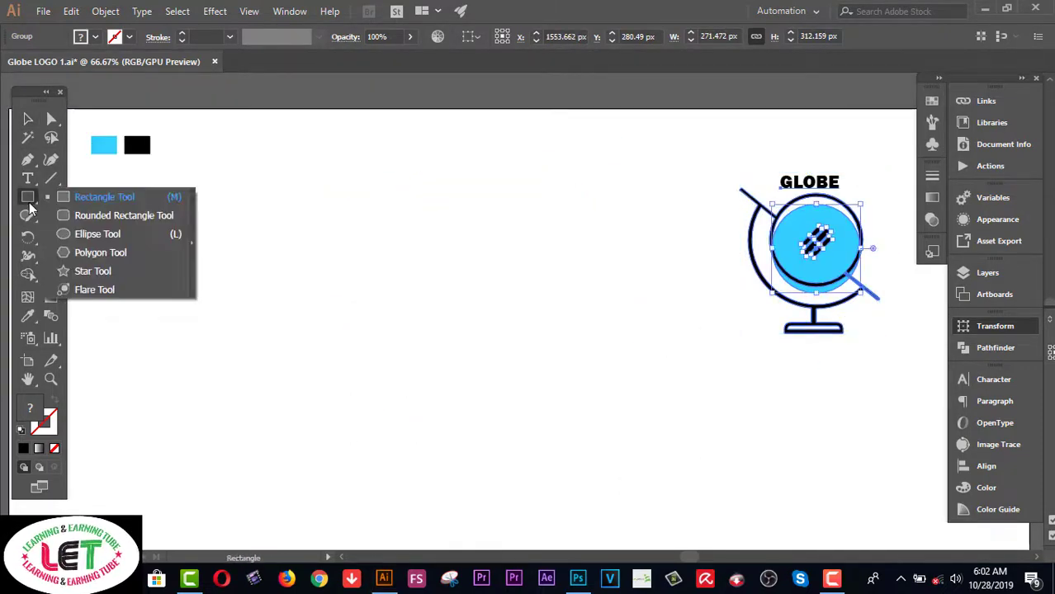
Step: Draw a large circle with no fill and a black stroke
left_click(99, 232)
left_click_drag(235, 145, 493, 370)
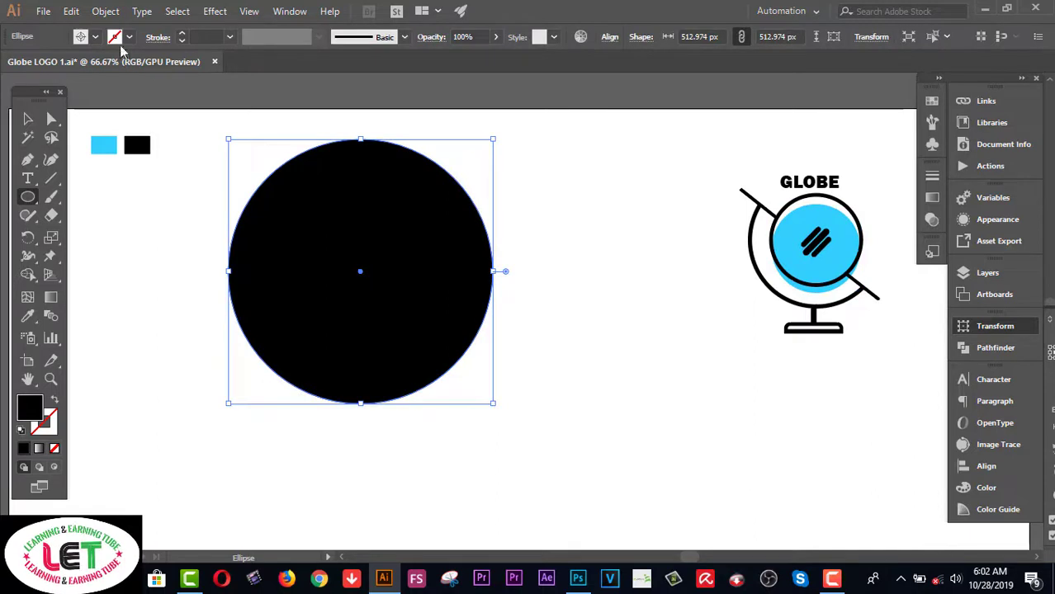
left_click(95, 38)
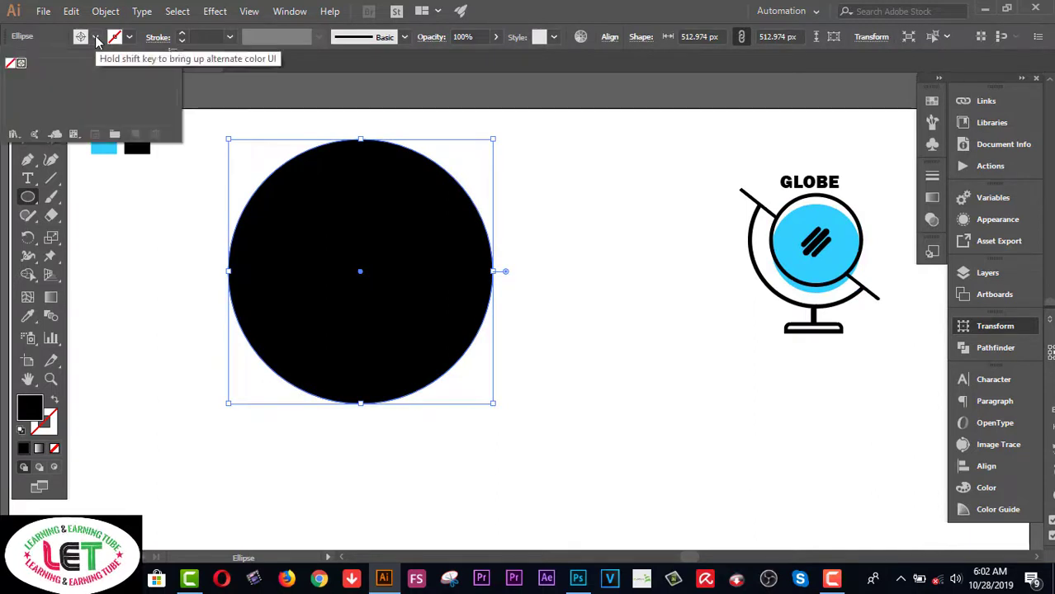
left_click(11, 63)
left_click(128, 36)
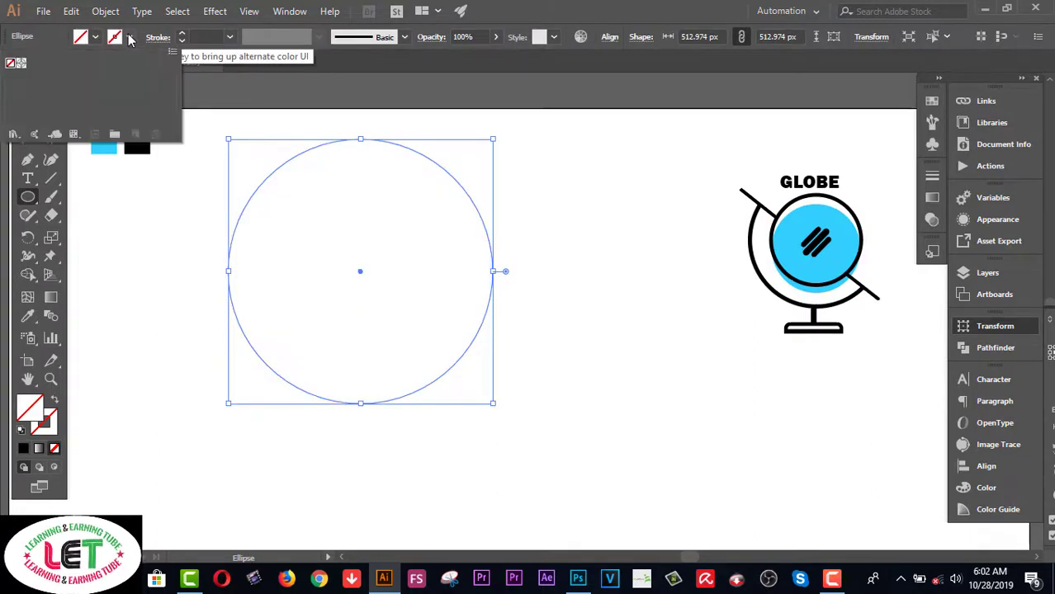
left_click(21, 63)
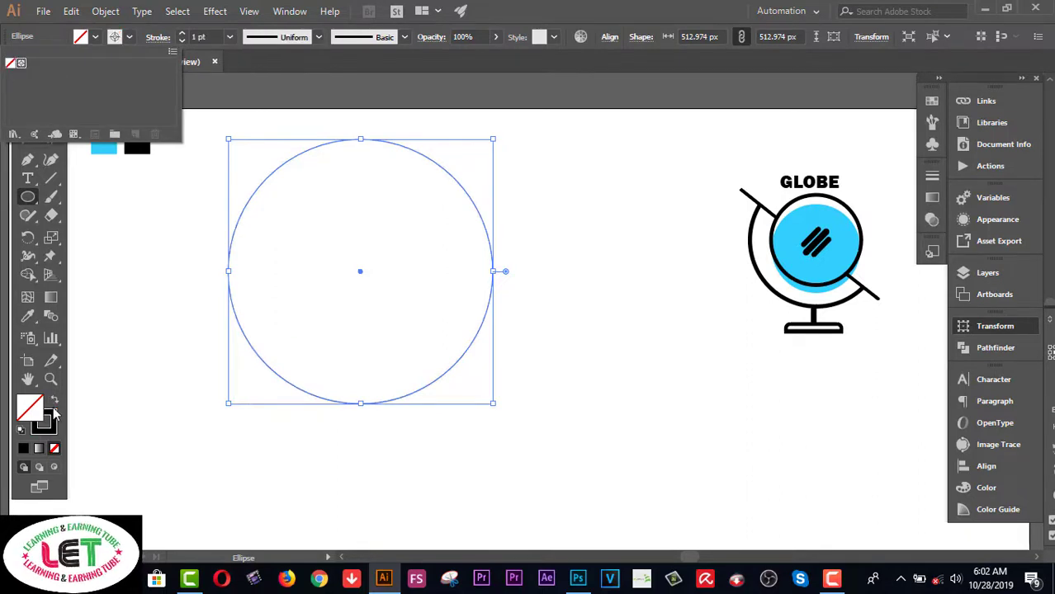
Step: Set the circle's stroke weight to 16 pt
left_click(182, 34)
left_click(181, 34)
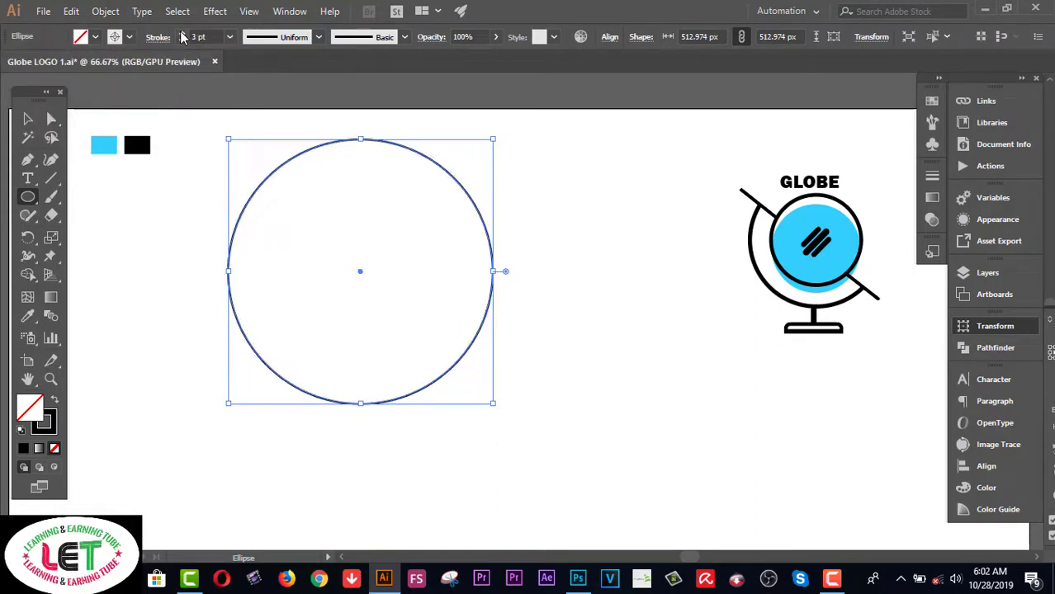
left_click(181, 34)
left_click(182, 34)
left_click(182, 34)
left_click(181, 34)
left_click(181, 34)
left_click(182, 34)
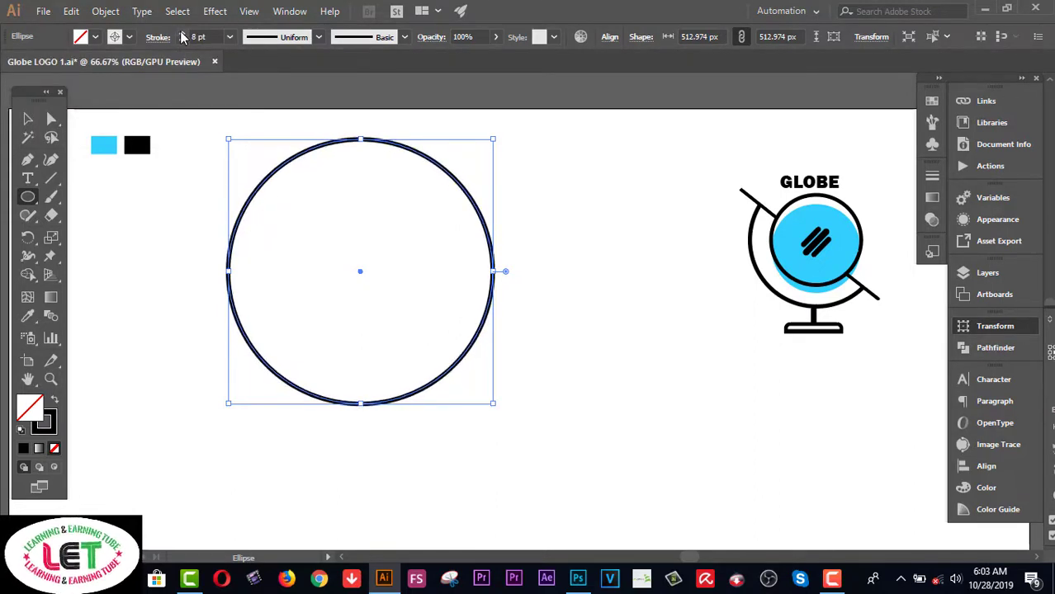
left_click(181, 33)
left_click(182, 34)
left_click(182, 34)
left_click(181, 34)
left_click(182, 34, "shift")
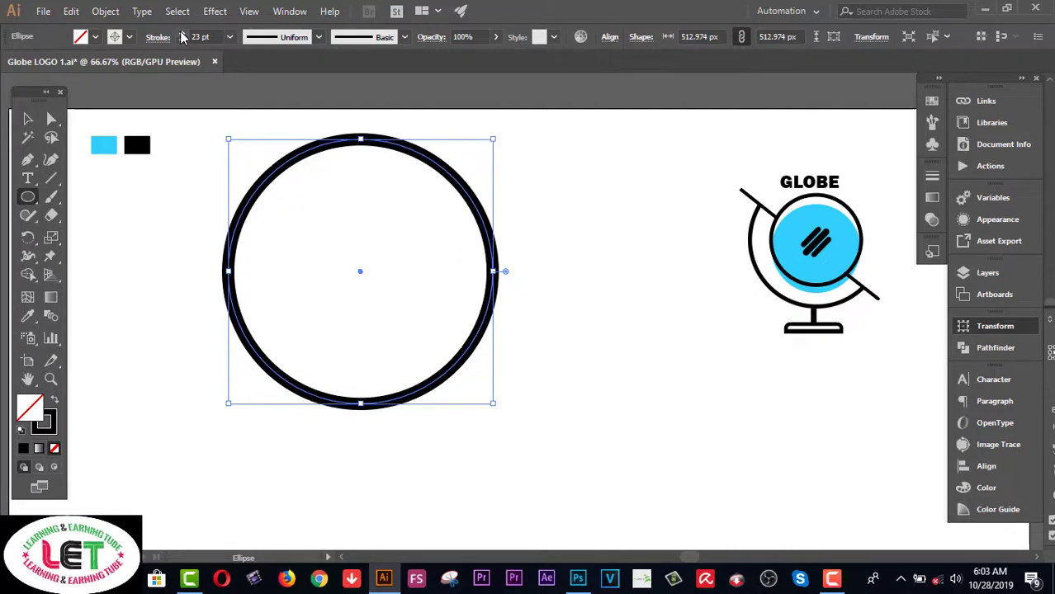
left_click(182, 41)
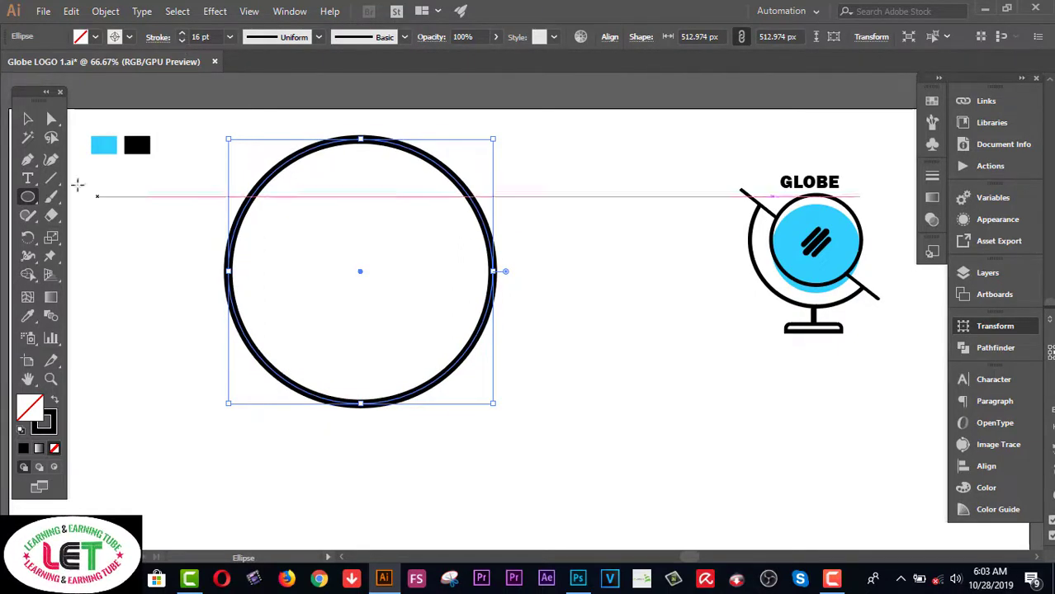
Step: Nudge the circle slightly lower on the artboard
left_click(27, 119)
left_click_drag(406, 152, 407, 169)
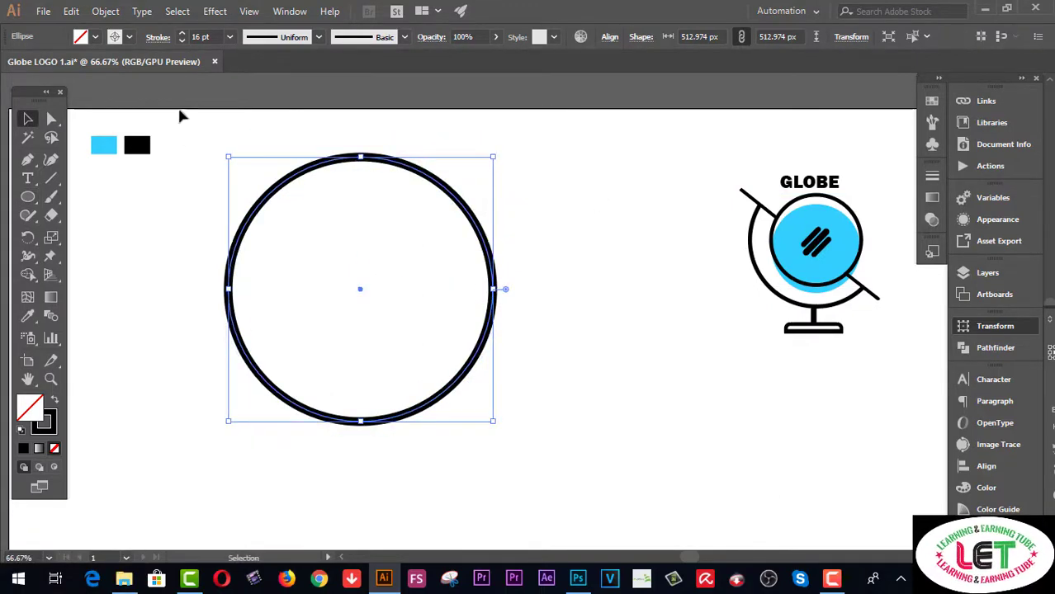
left_click(99, 12)
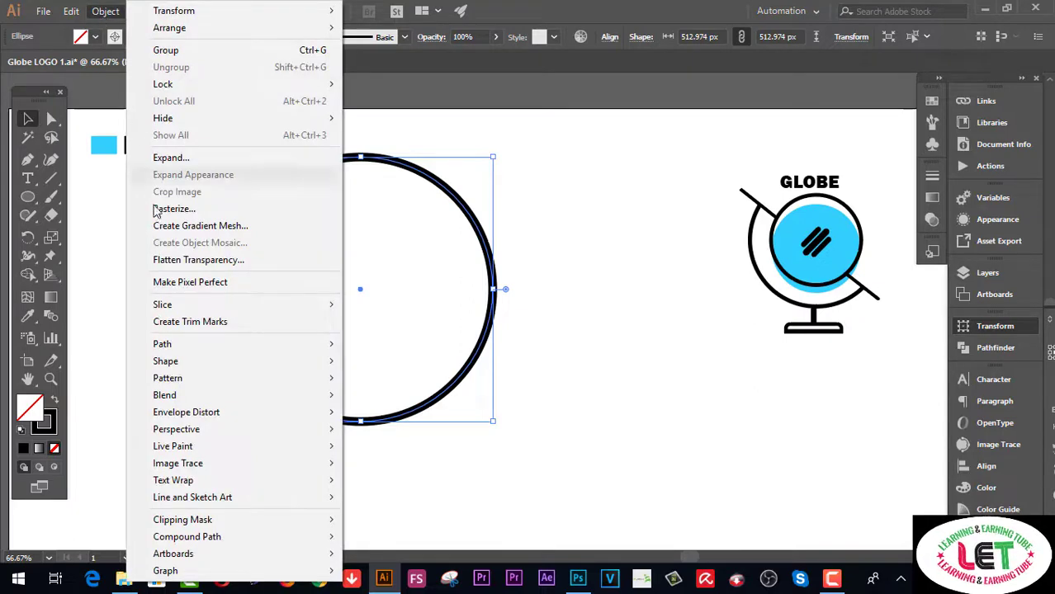
Step: Apply Offset Path with a 50 px offset to create a larger concentric ring
mouse_move(184, 350)
left_click(391, 400)
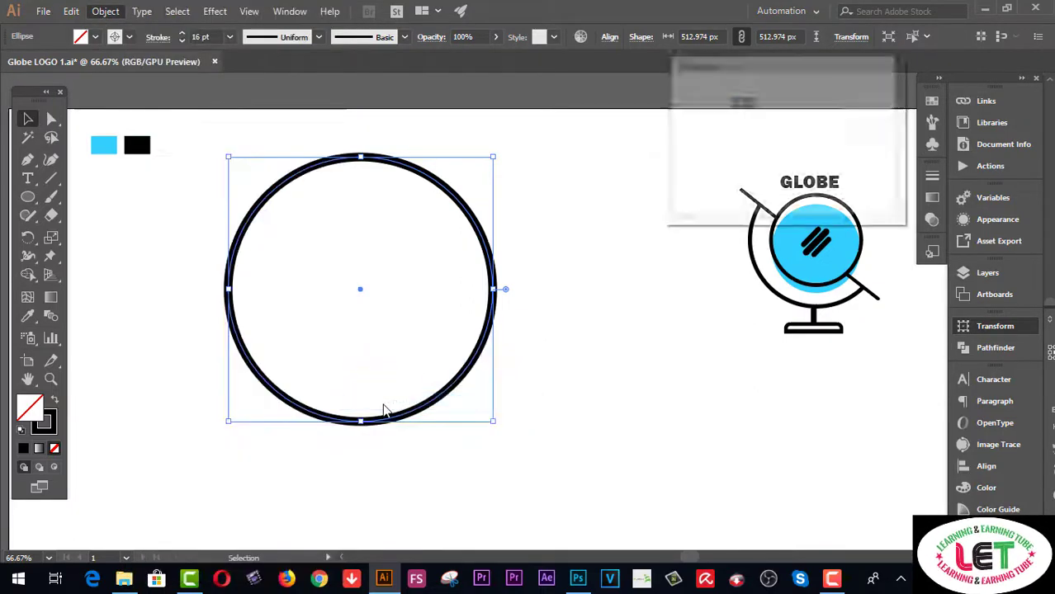
left_click(623, 150)
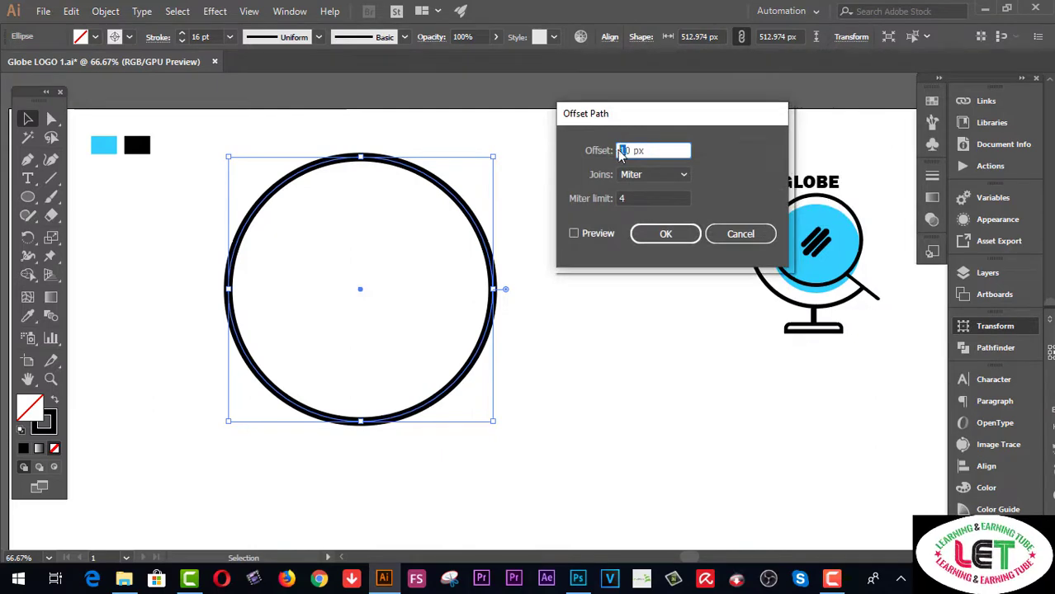
key("BackSpace")
type("4")
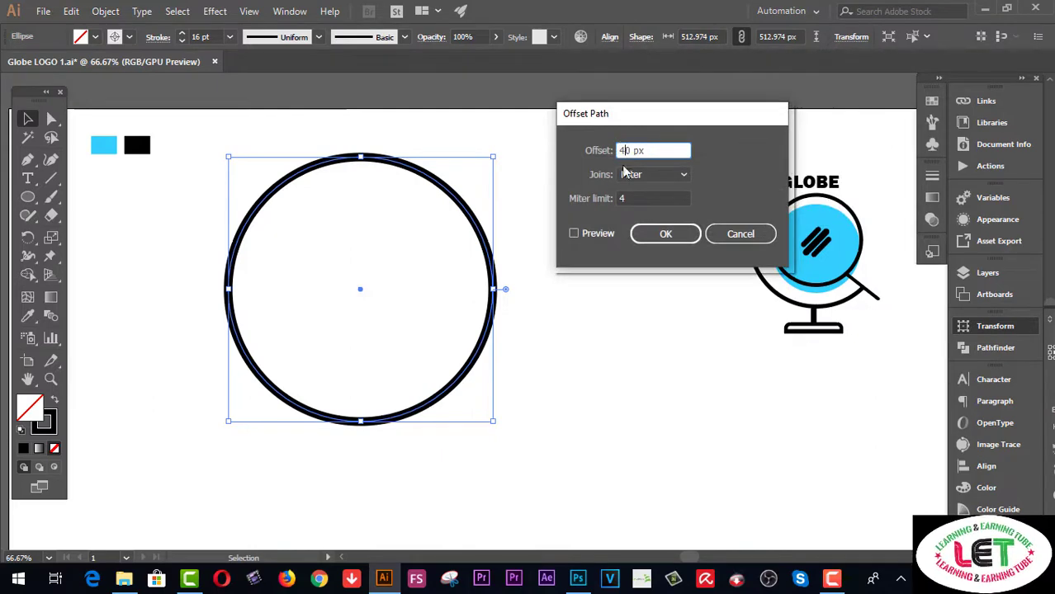
left_click(574, 234)
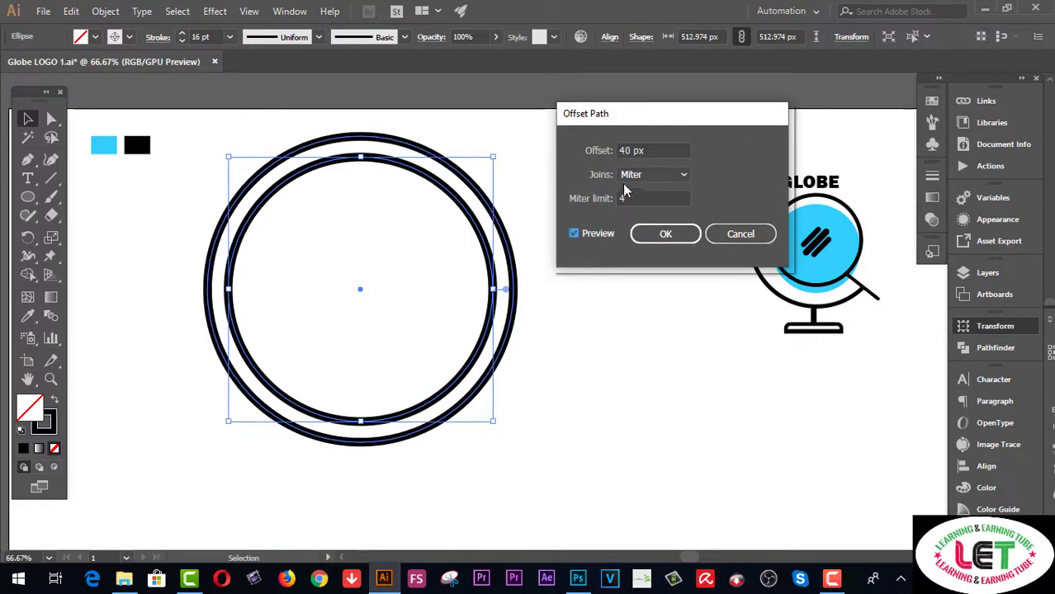
left_click(624, 148)
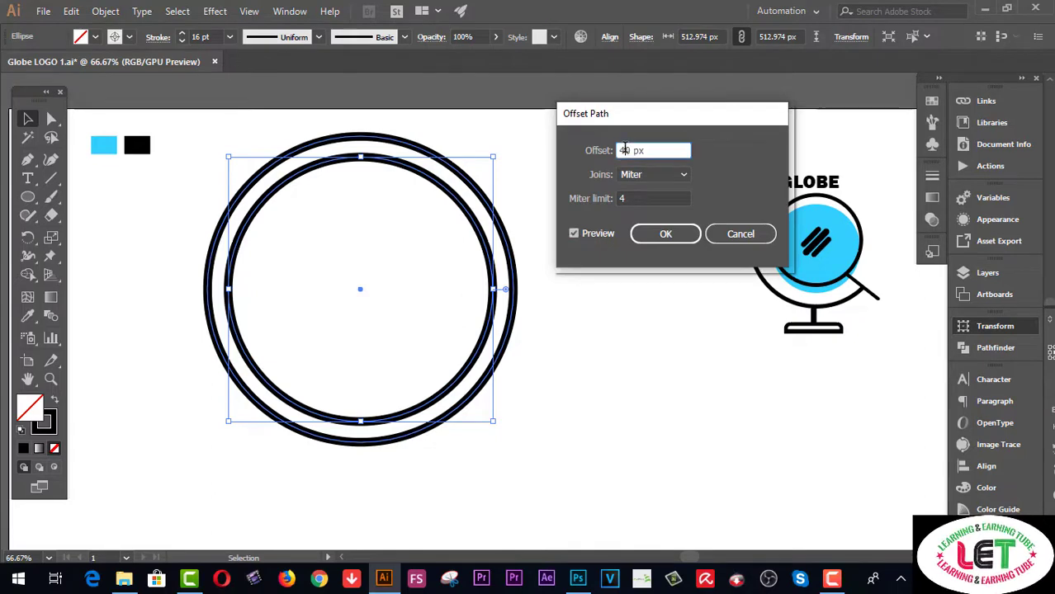
left_click_drag(628, 150, 620, 150)
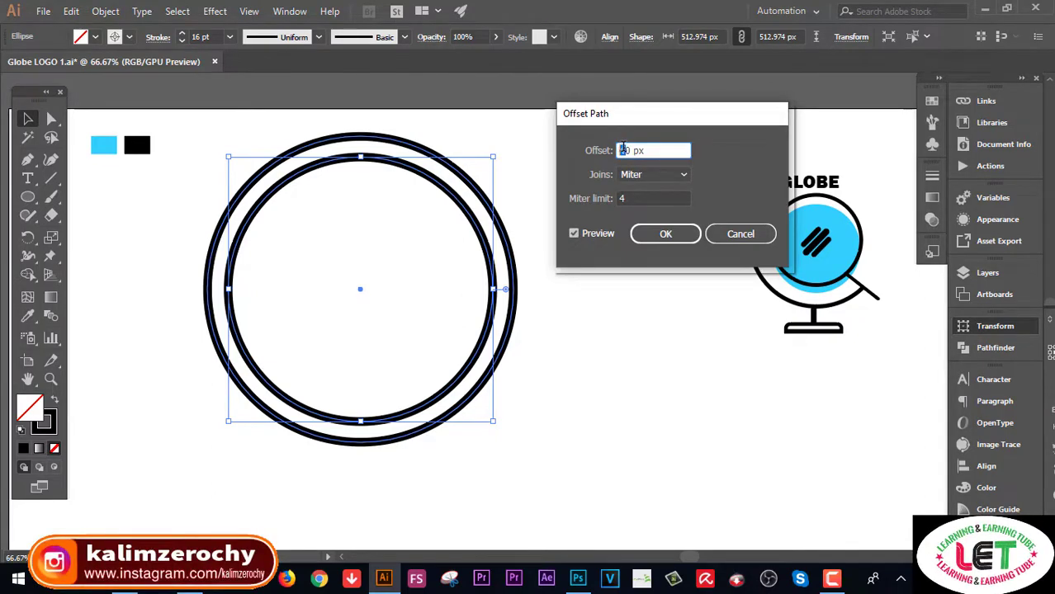
type("5")
key("Tab")
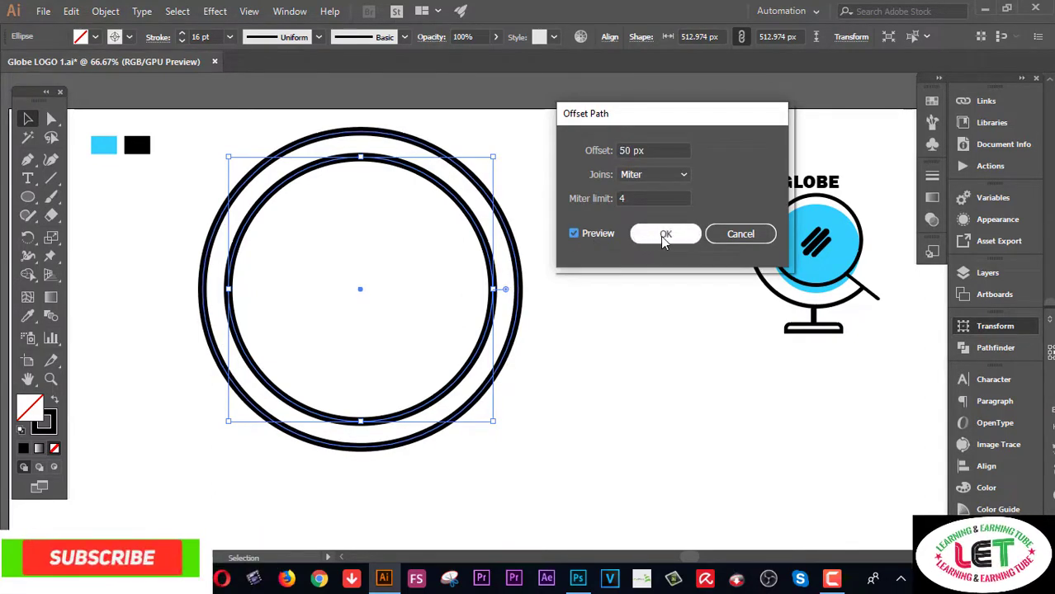
left_click(661, 236)
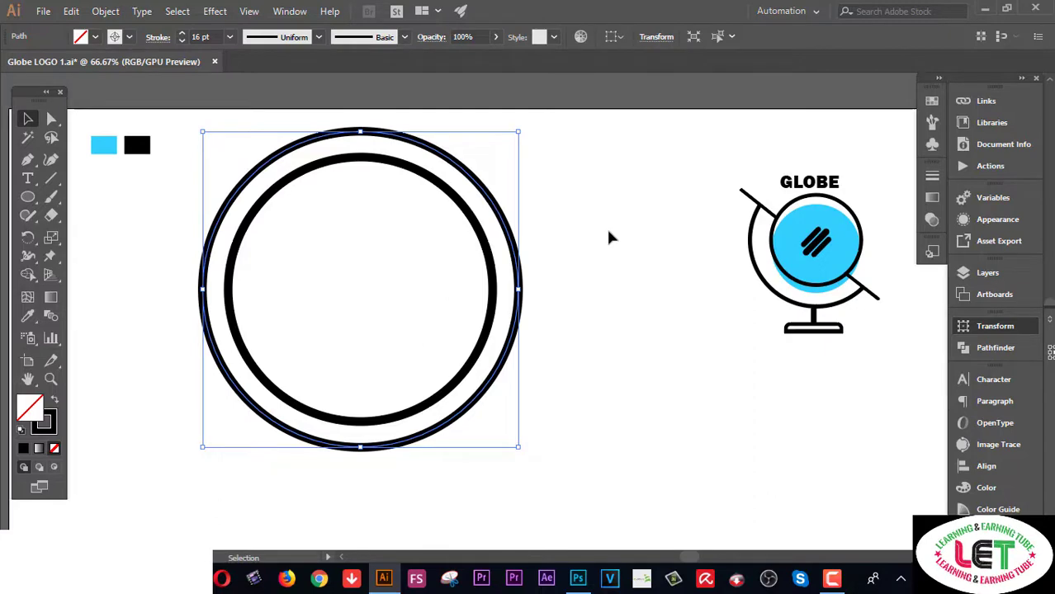
Step: Expand both rings' strokes into solid filled shapes
left_click_drag(582, 335, 440, 278)
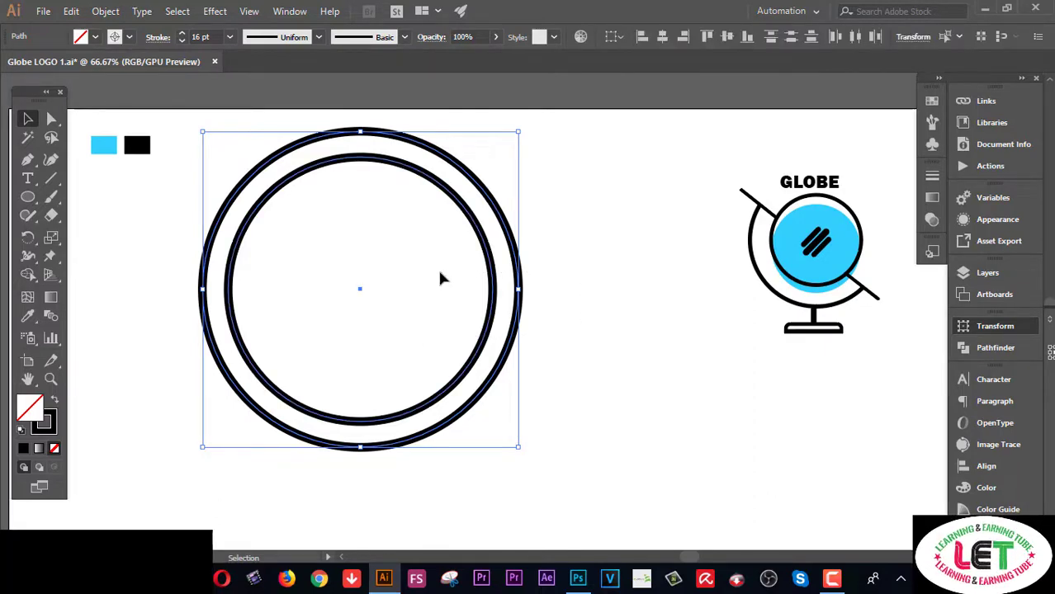
left_click(105, 13)
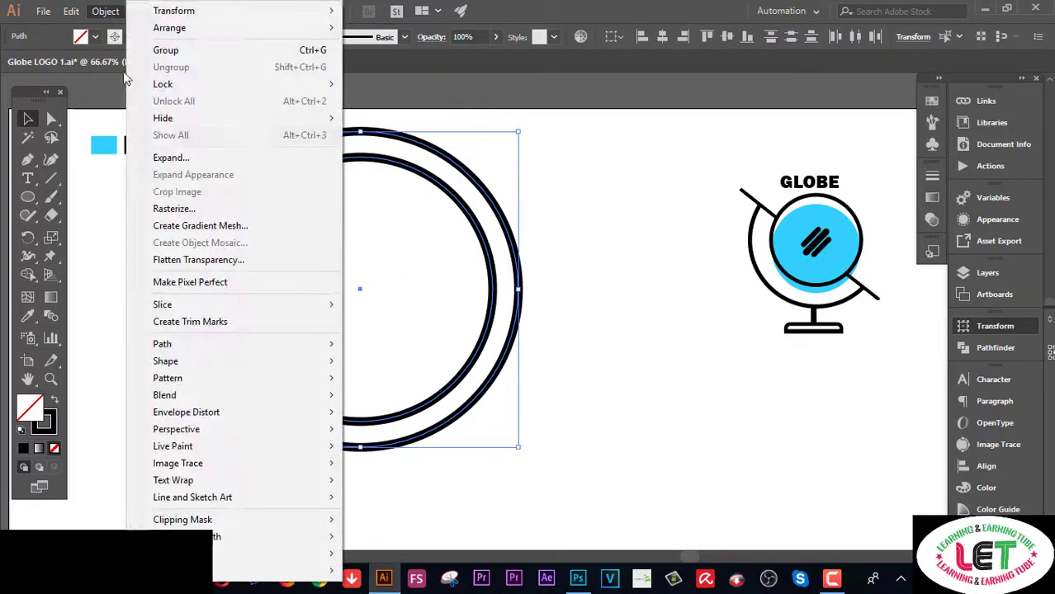
left_click(152, 157)
left_click(496, 375)
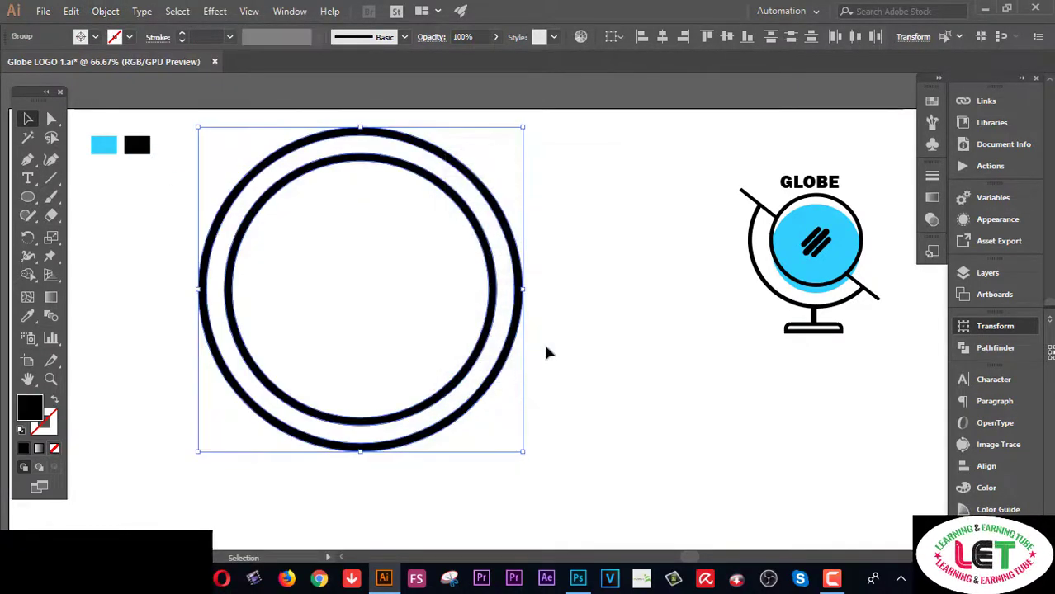
Step: Deselect everything and show the rulers with Ctrl+R
left_click(627, 256)
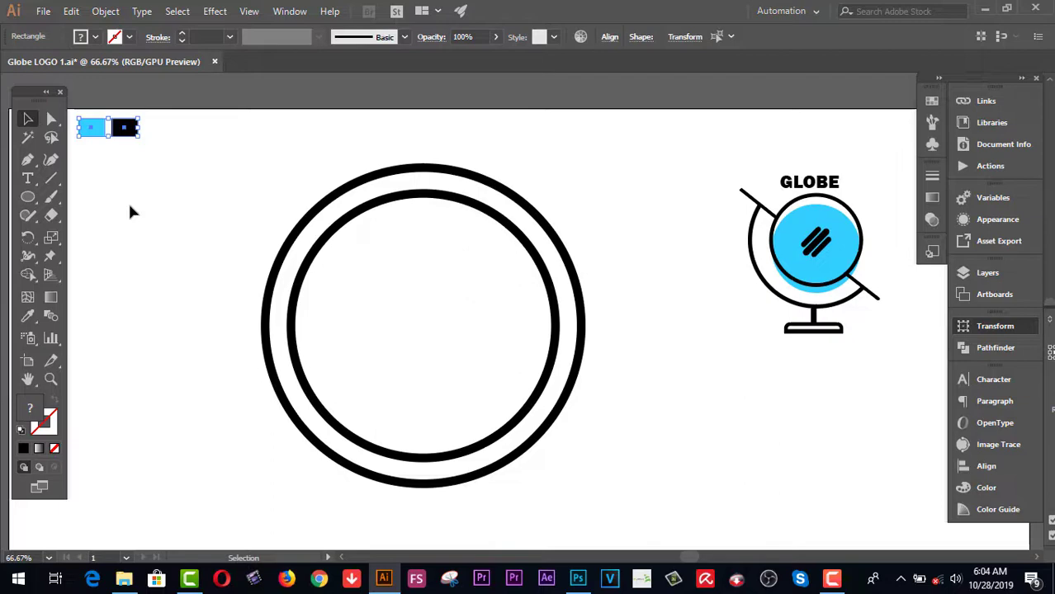
key("a")
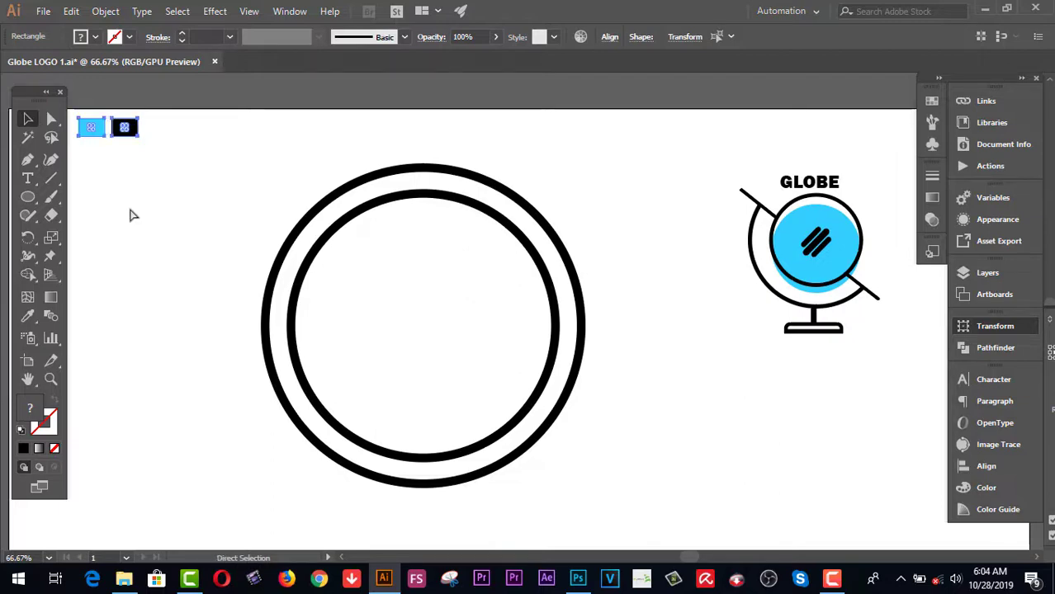
key("ctrl+r")
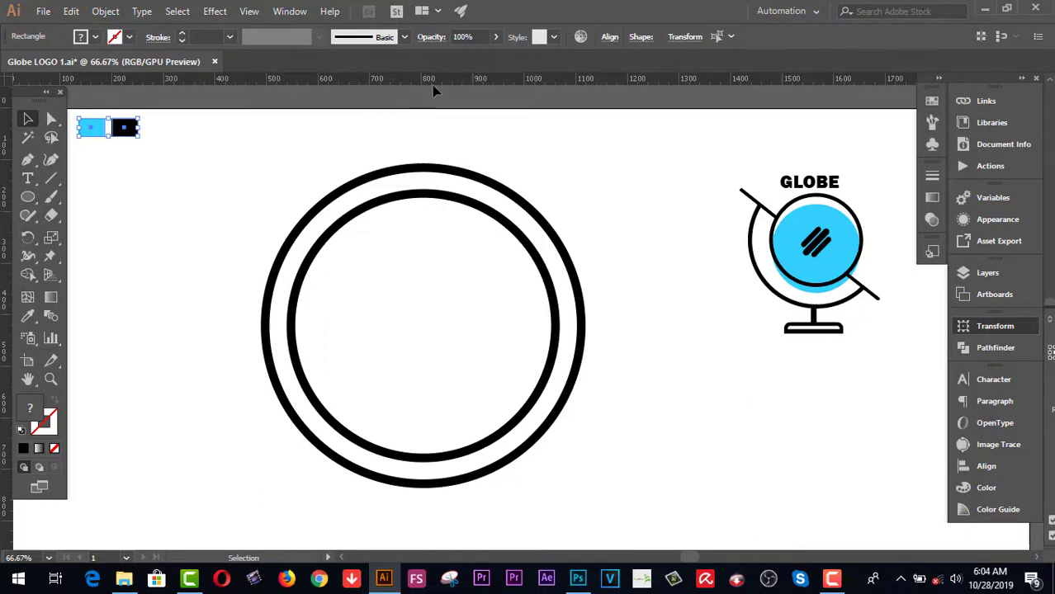
Step: Place a horizontal and a vertical guide crossing at the rings' centre
left_click_drag(432, 84, 441, 335)
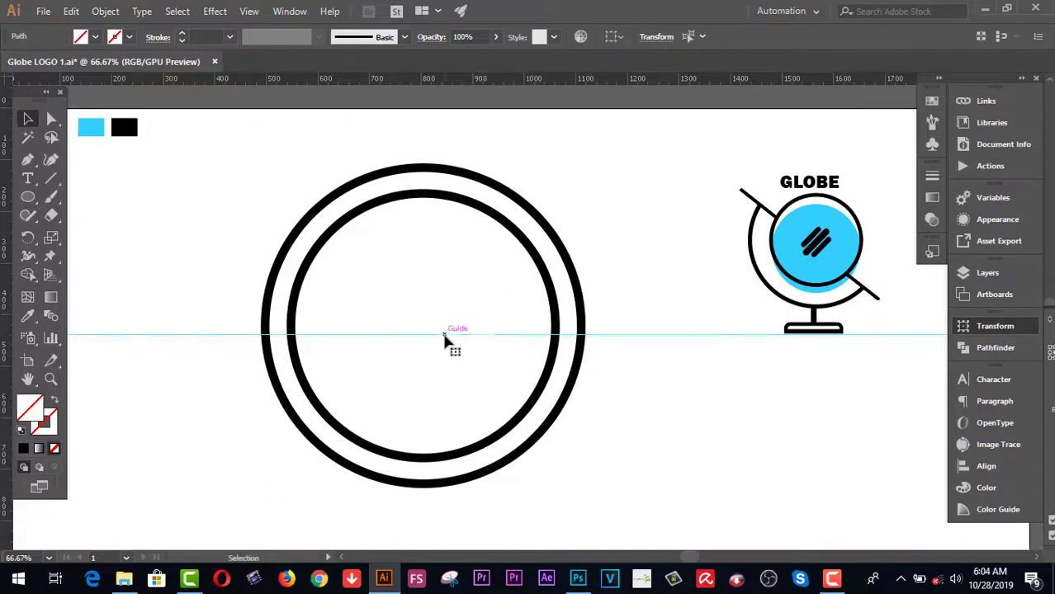
left_click_drag(7, 420, 423, 371)
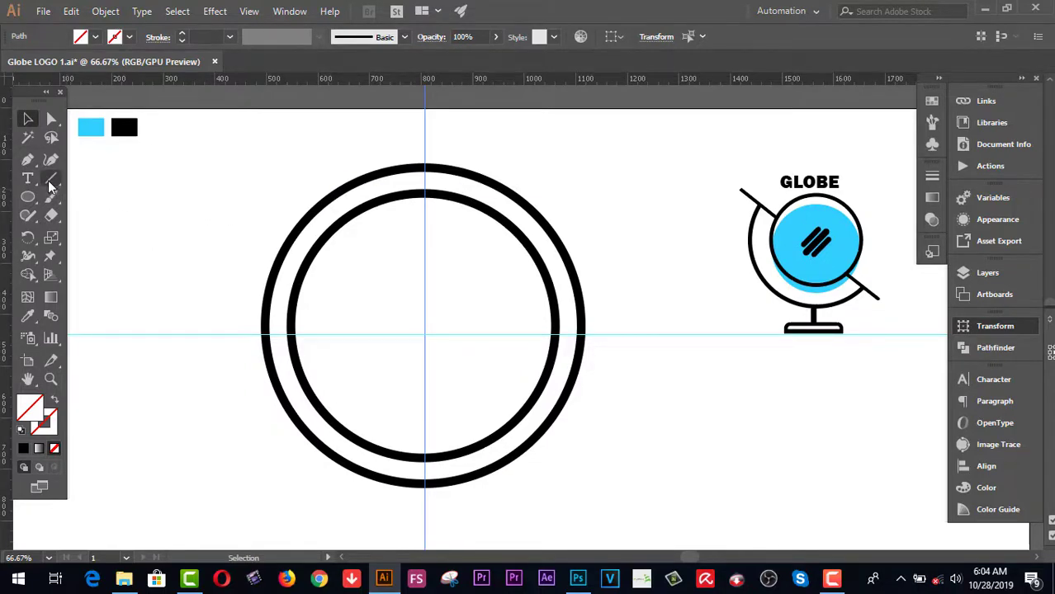
left_click_drag(49, 181, 116, 177)
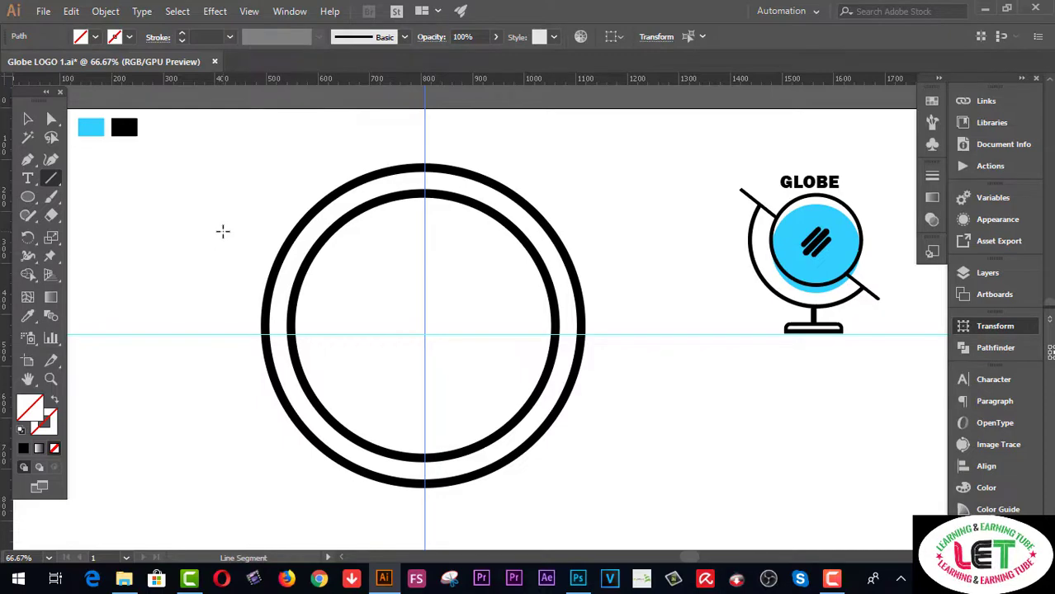
Step: Draw a diagonal line across the rings with a 13 pt stroke
left_click_drag(221, 238, 575, 443)
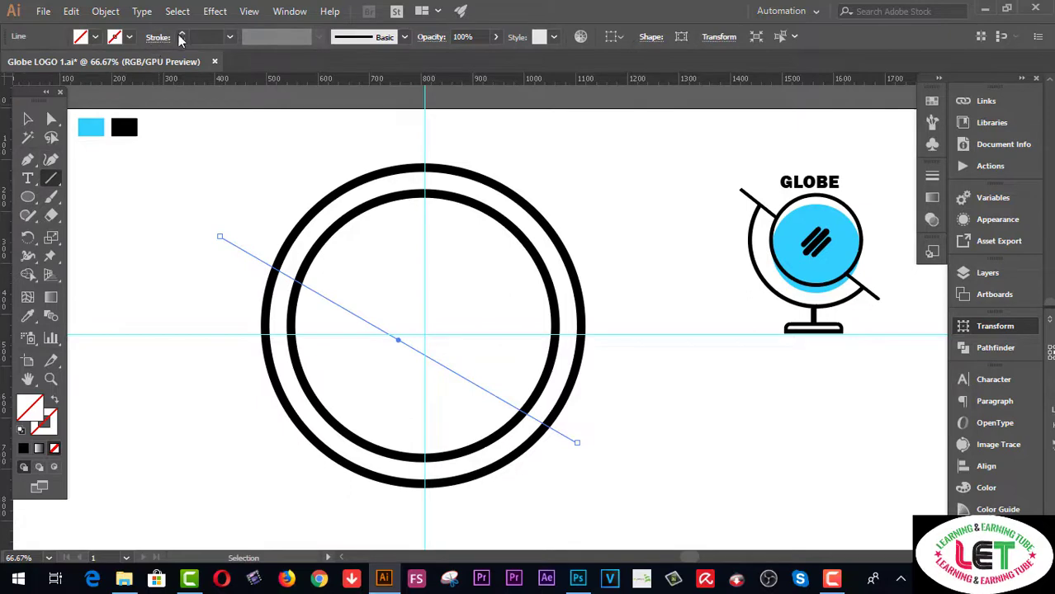
left_click(183, 34)
left_click(183, 34)
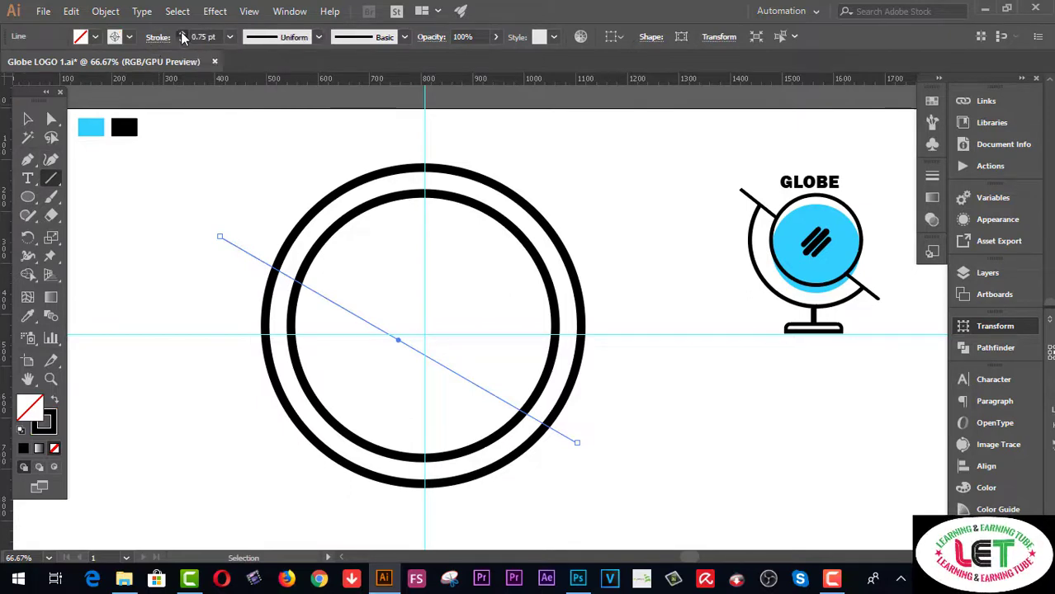
left_click(183, 34)
left_click(183, 34)
left_click(184, 34)
left_click(183, 34)
left_click(184, 33)
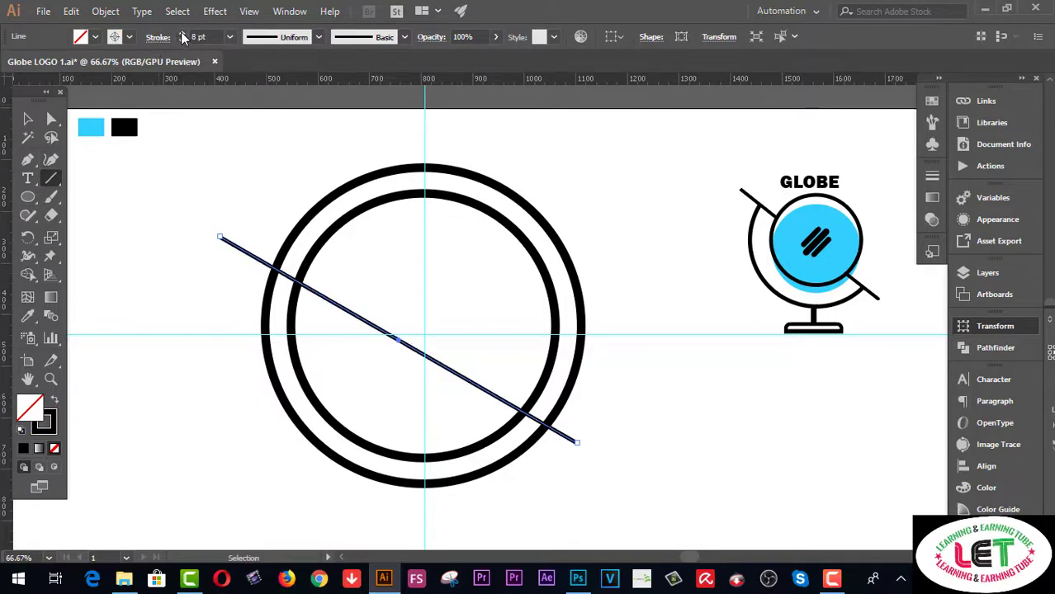
left_click(183, 33)
left_click(183, 34)
left_click(183, 34)
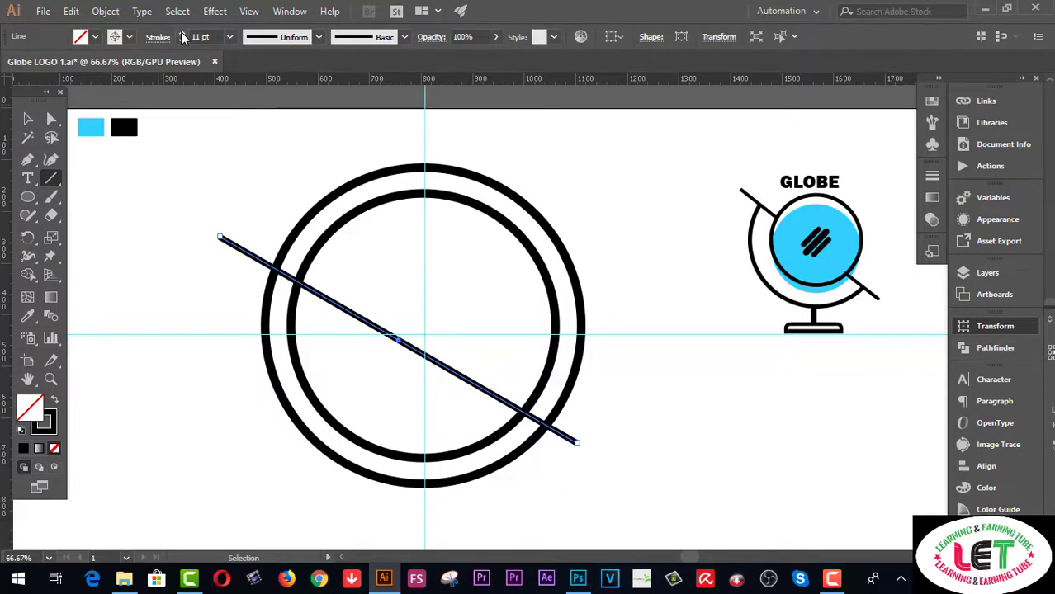
left_click(183, 35)
left_click(183, 34)
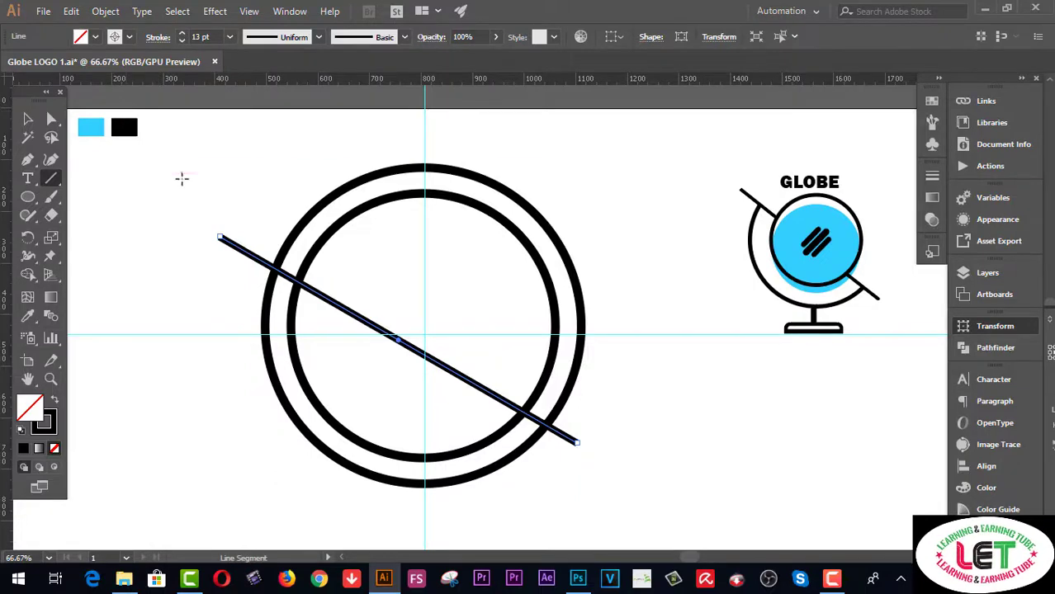
Step: Shorten the diagonal line slightly by dragging its upper-left endpoint inward
left_click(33, 121)
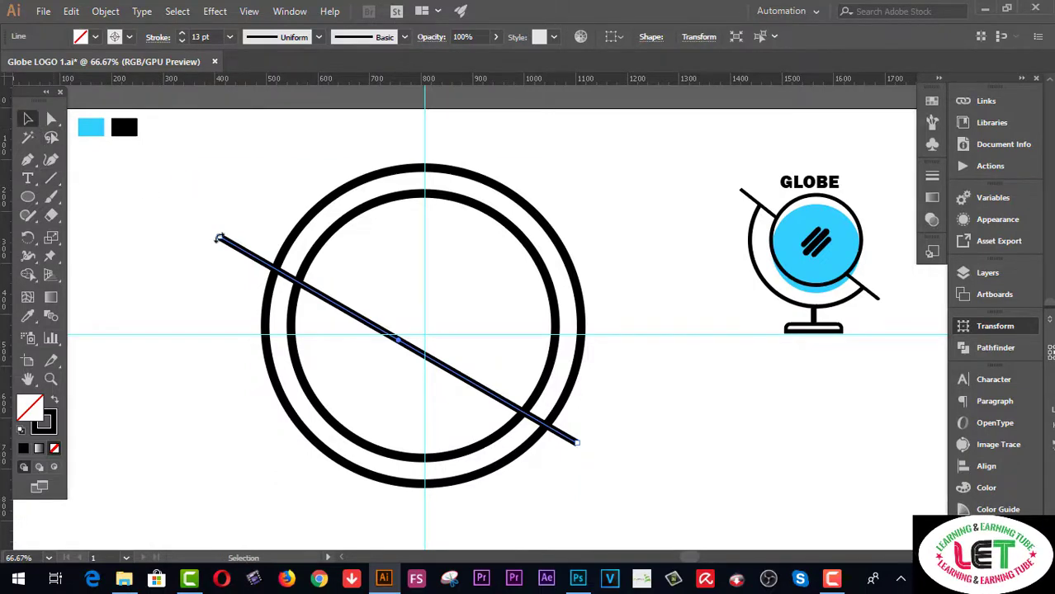
left_click_drag(189, 223, 248, 256)
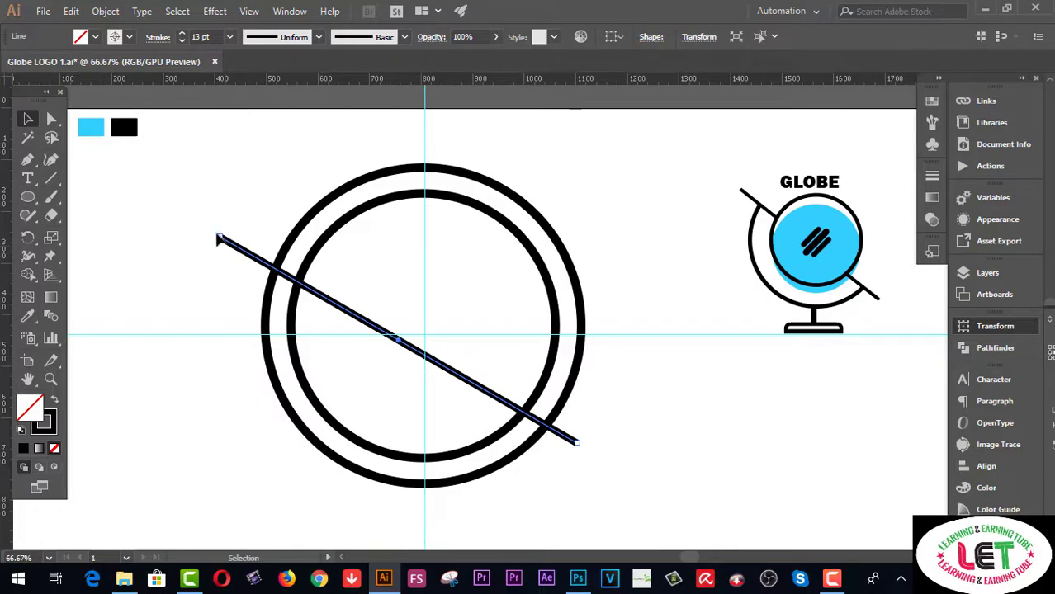
left_click(140, 195)
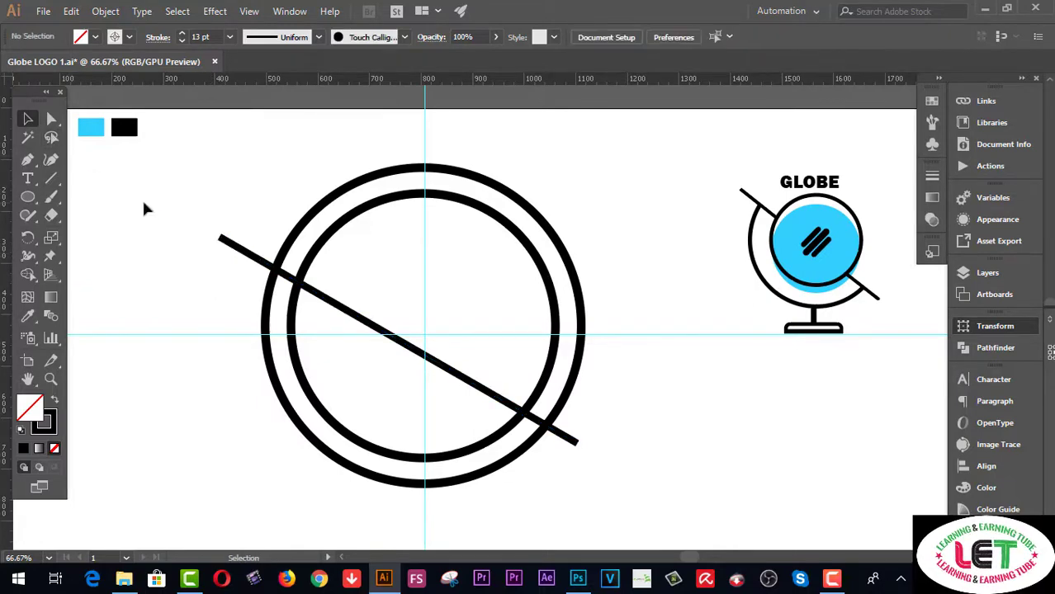
left_click_drag(161, 218, 227, 251)
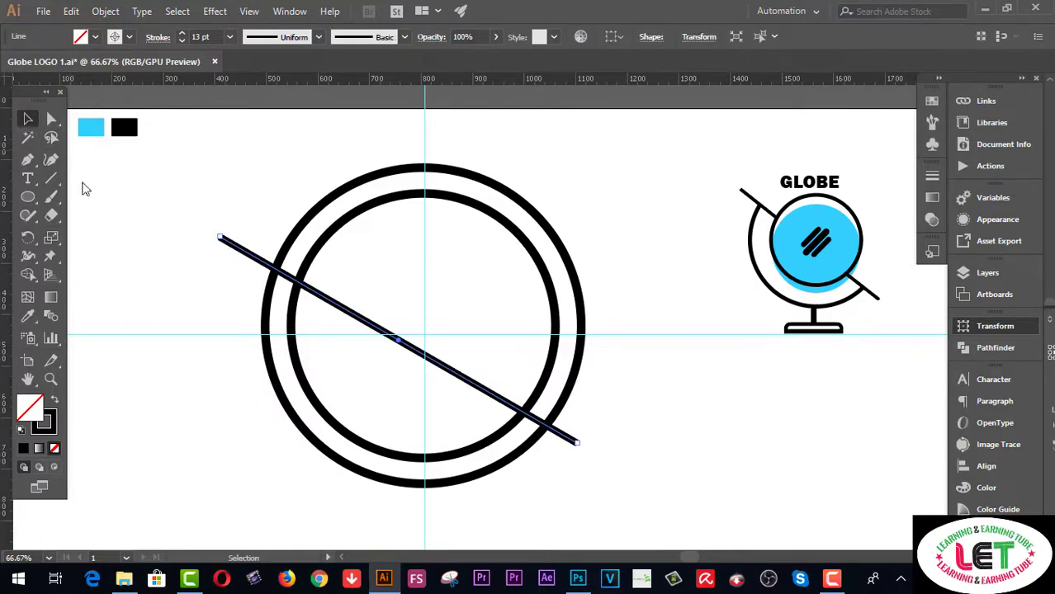
left_click(50, 379)
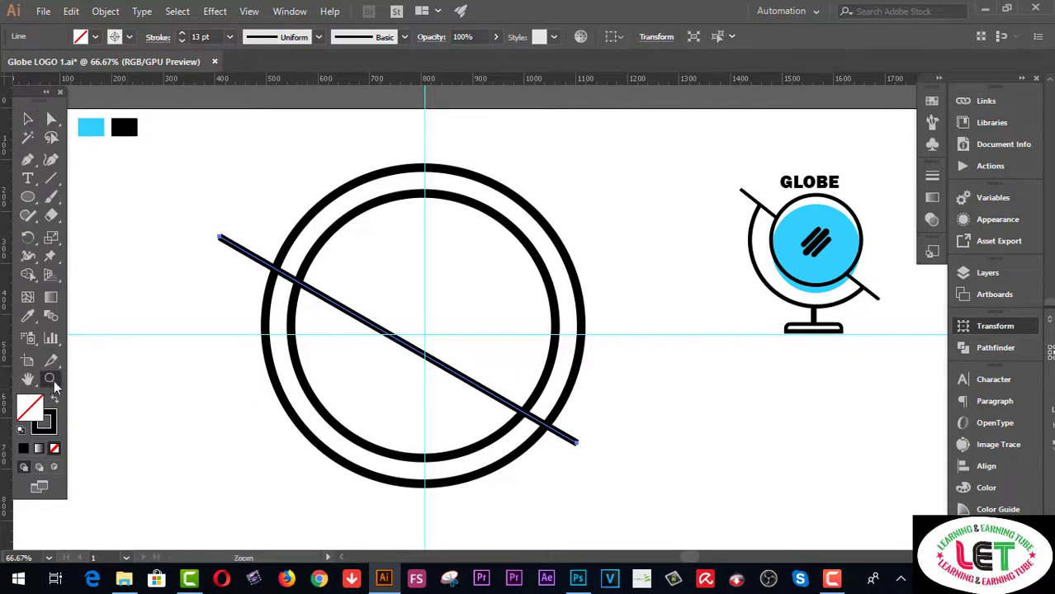
left_click(413, 373)
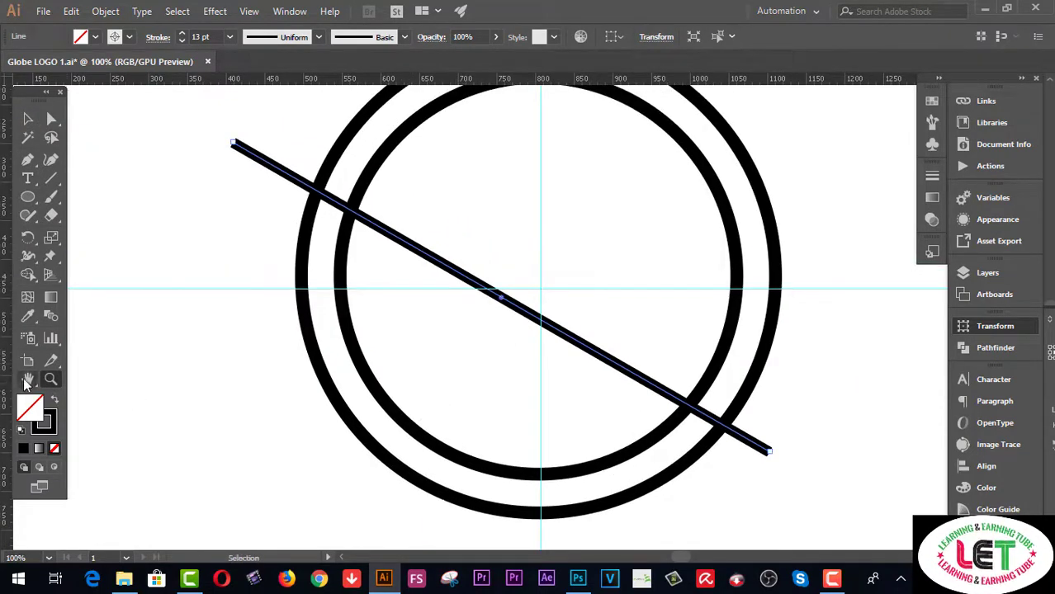
key("h")
left_click_drag(584, 320, 510, 338)
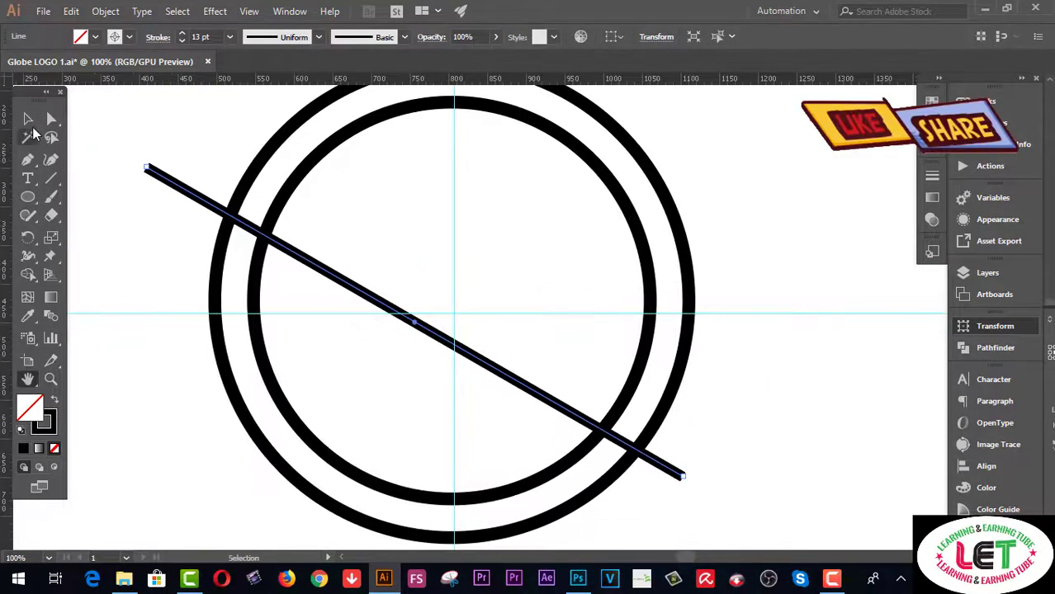
key("v")
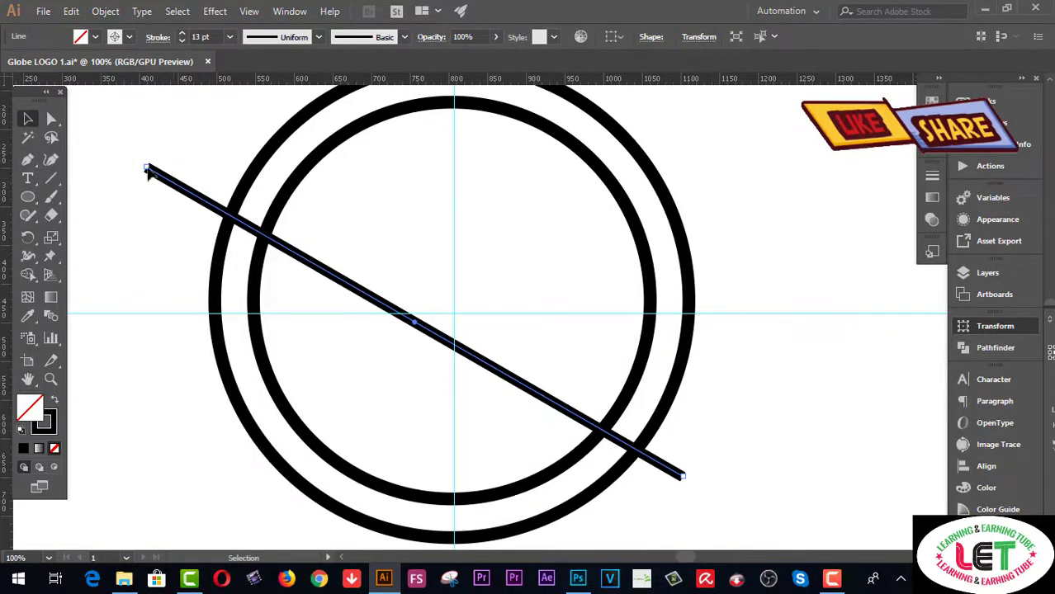
left_click_drag(147, 168, 195, 245)
scroll(256, 230, "up", 2)
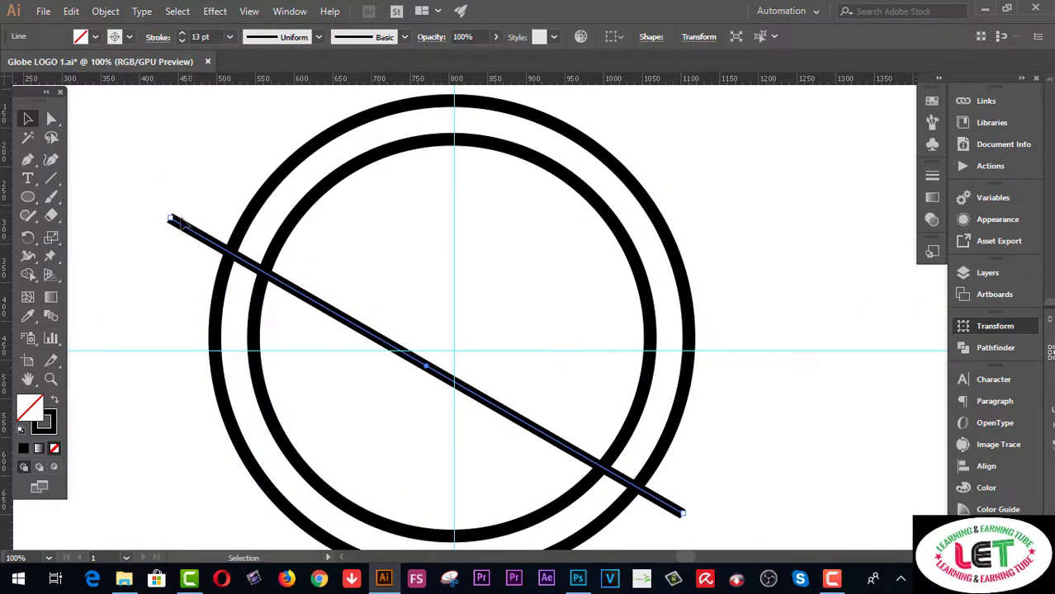
Step: Expand the line's stroke into a filled shape
left_click(105, 13)
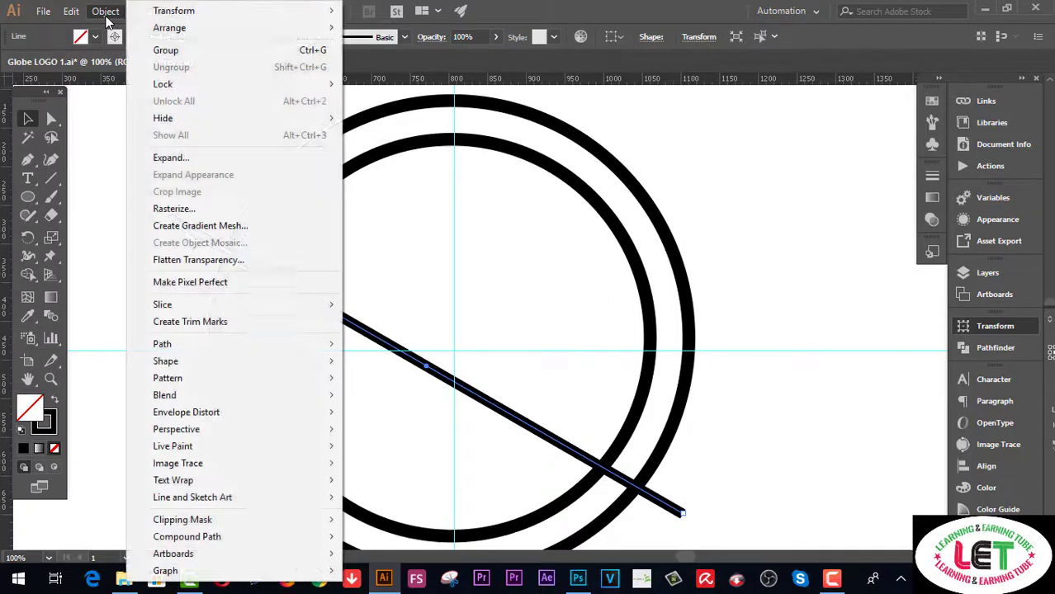
left_click(161, 158)
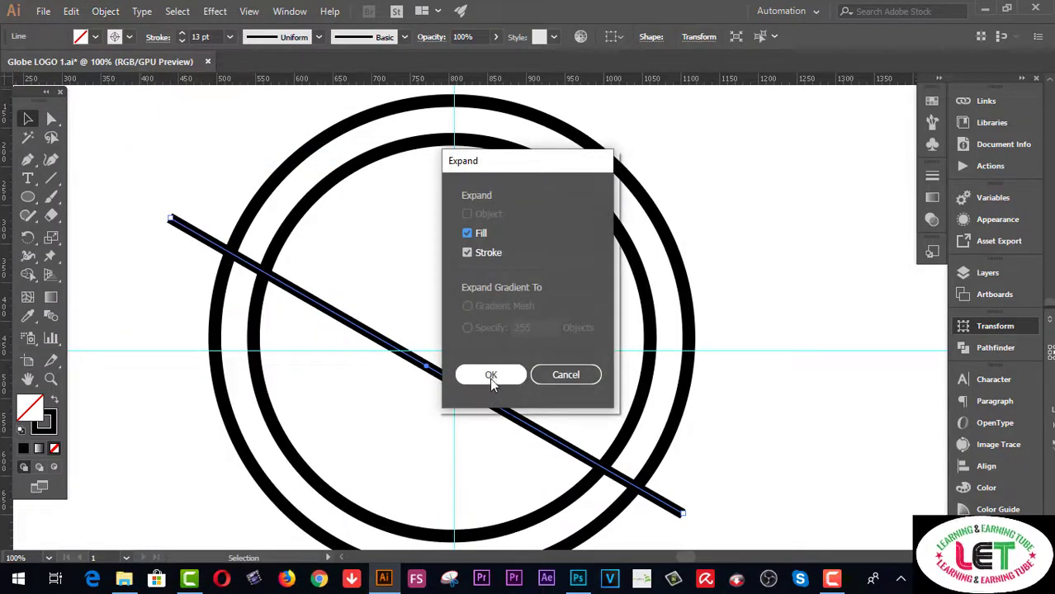
left_click(489, 375)
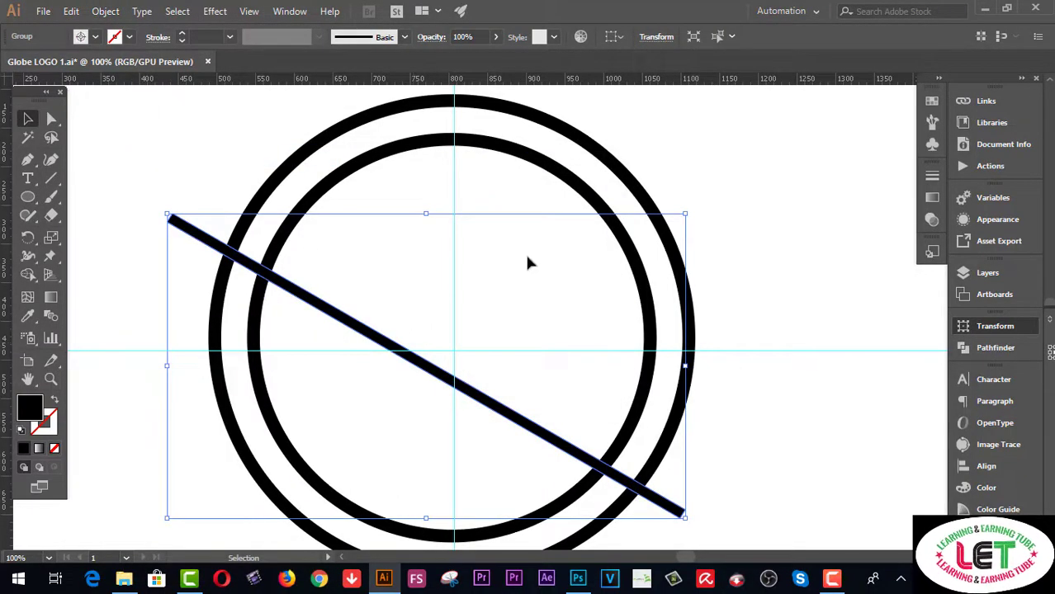
Step: Delete both centre guides, then select the rings and line together
scroll(590, 267, "up", 1)
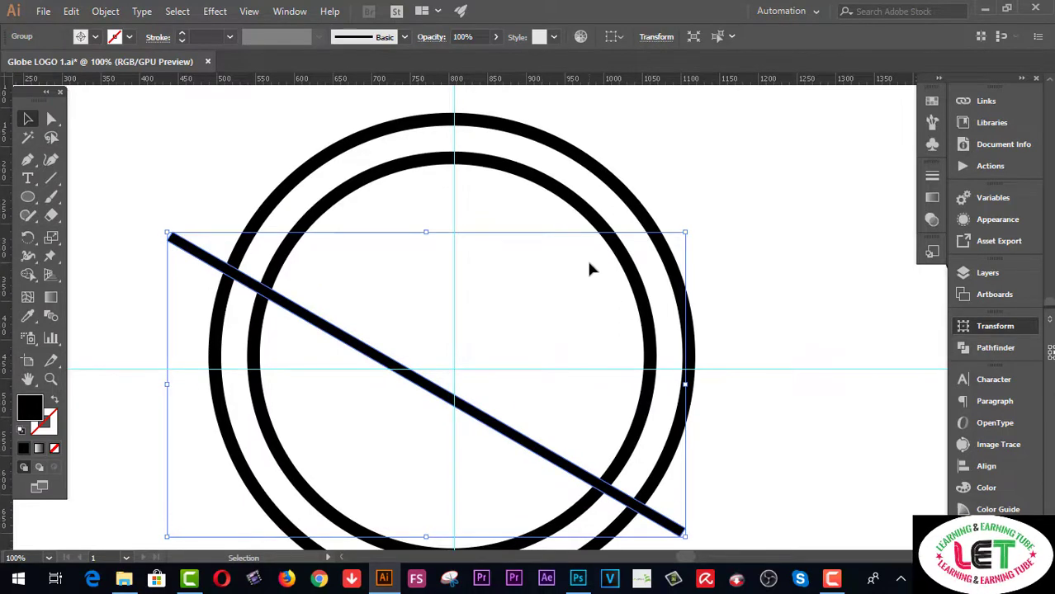
scroll(590, 269, "up", 4)
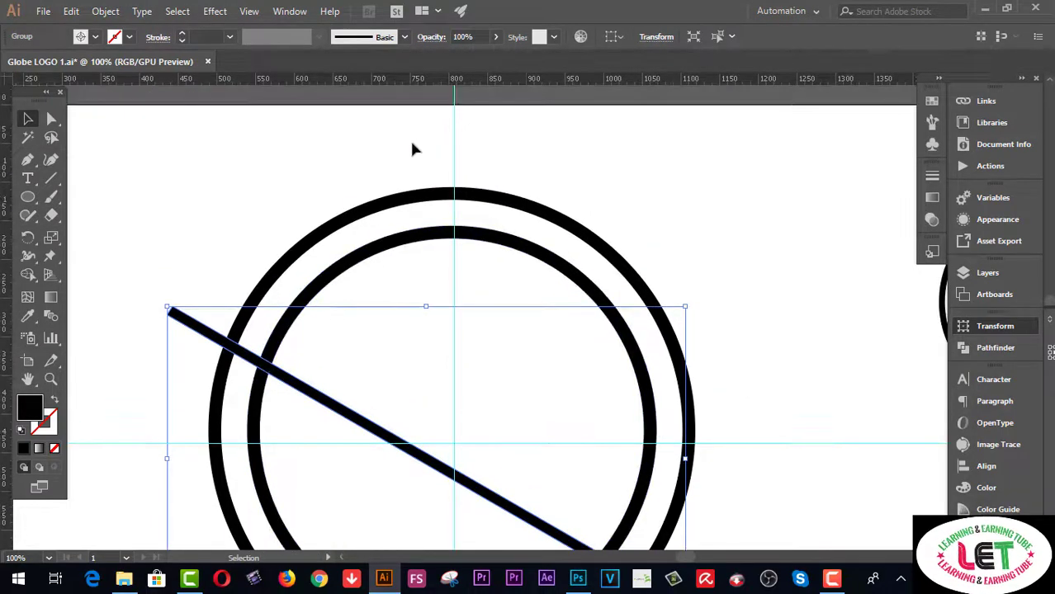
left_click_drag(411, 142, 506, 161)
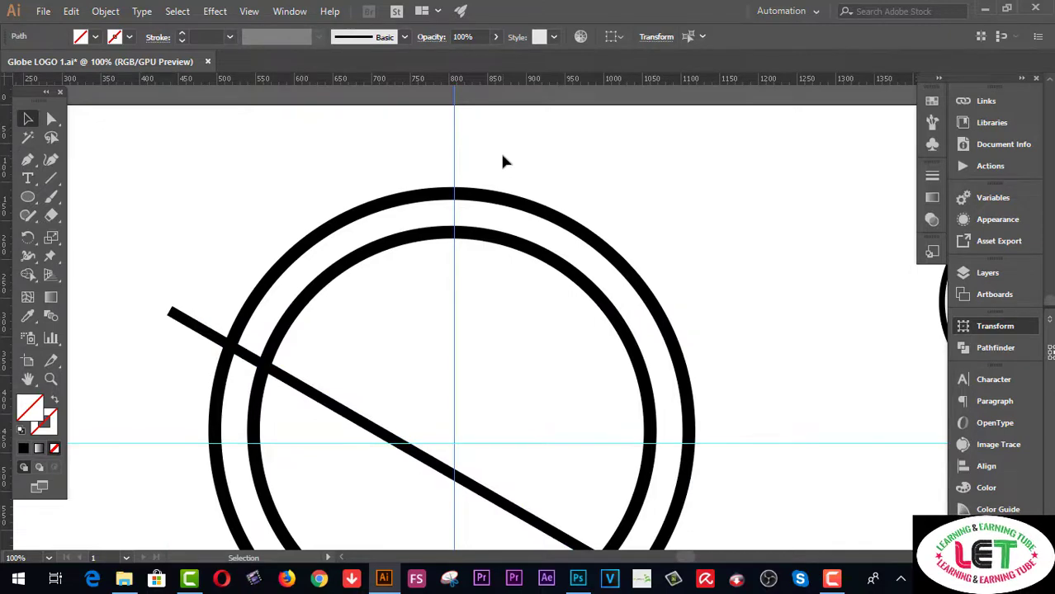
key("Delete")
scroll(525, 348, "down", 3)
left_click_drag(543, 413, 546, 413)
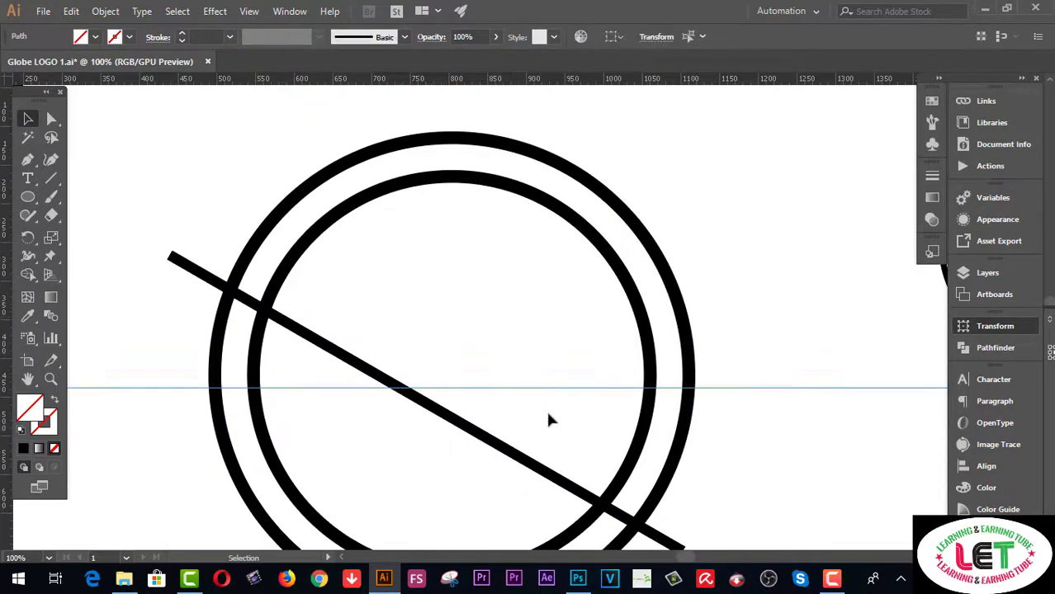
key("Delete")
scroll(547, 396, "down", 1)
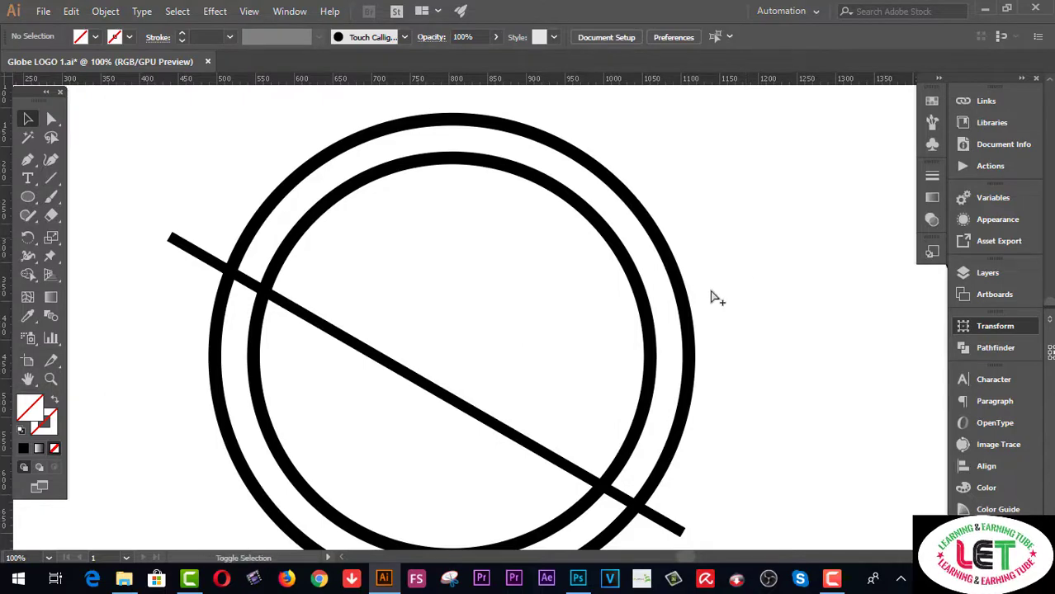
left_click(591, 361, "ctrl+alt")
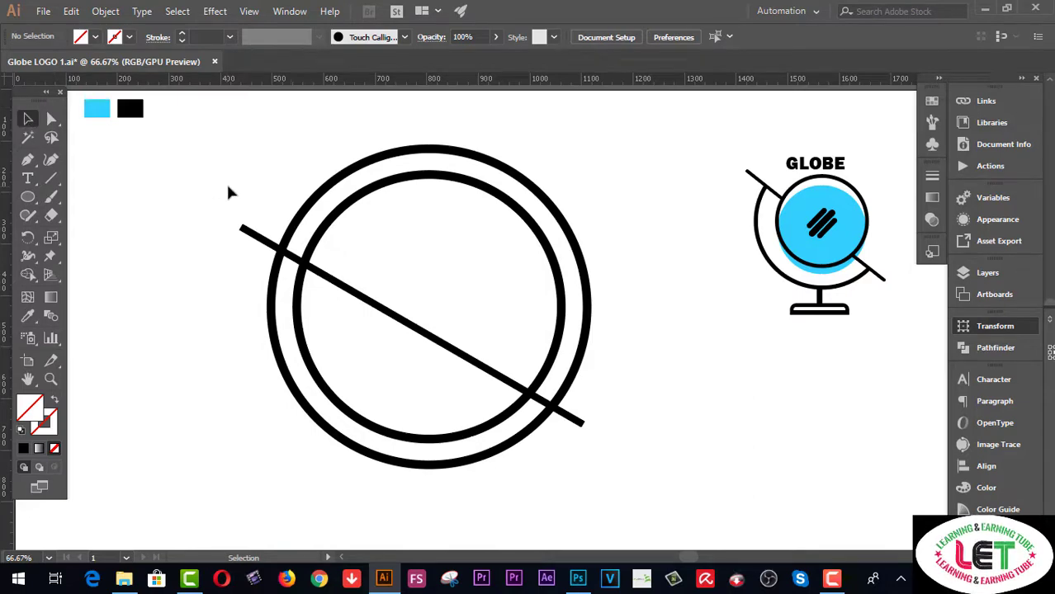
left_click_drag(226, 187, 625, 428)
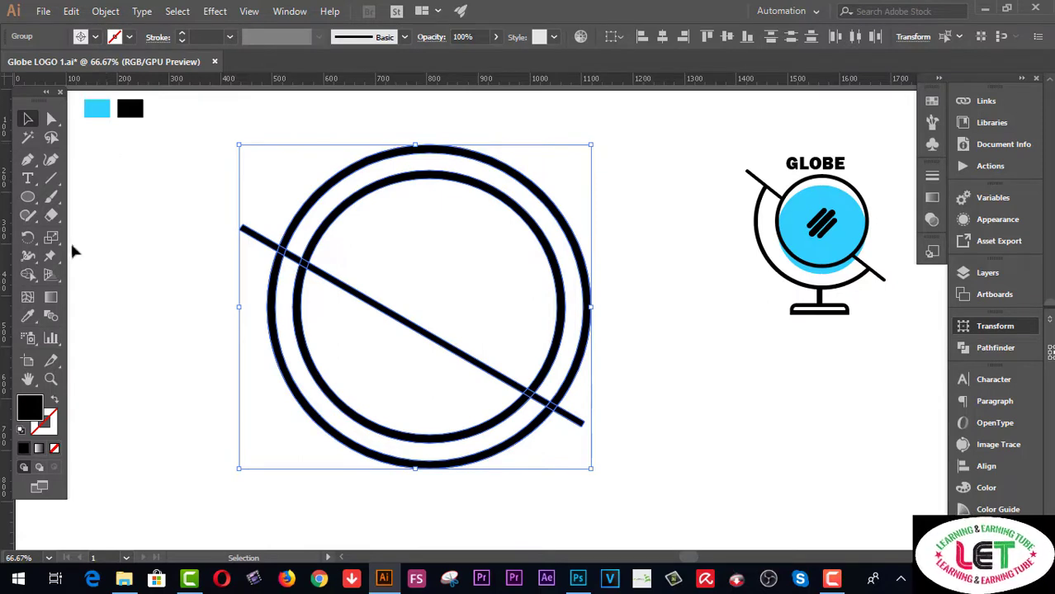
Step: With Shape Builder, delete the outer ring's top region and the line's inner middle piece
left_click(27, 275)
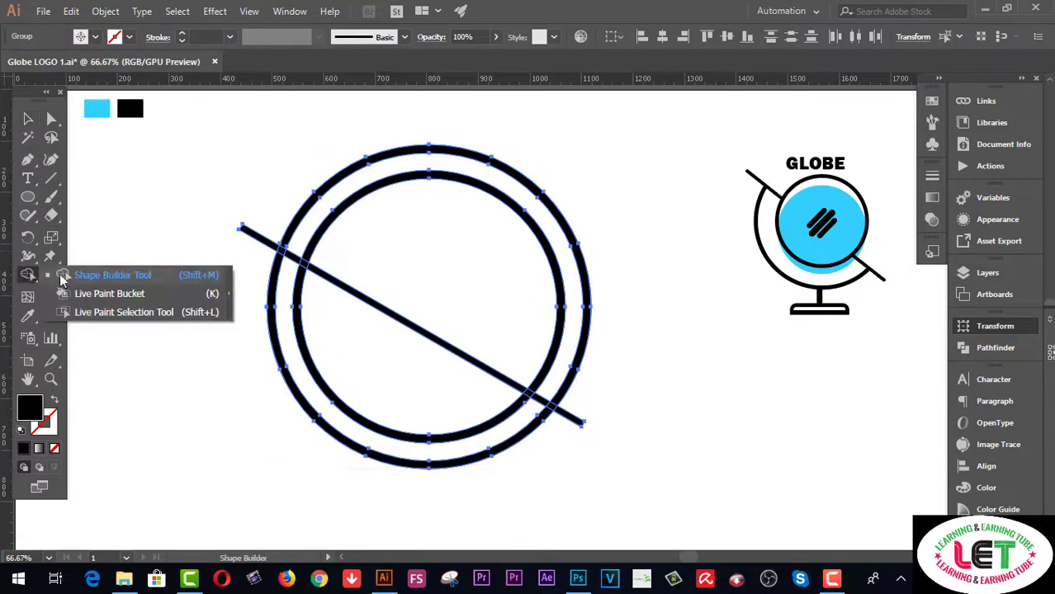
left_click(124, 279)
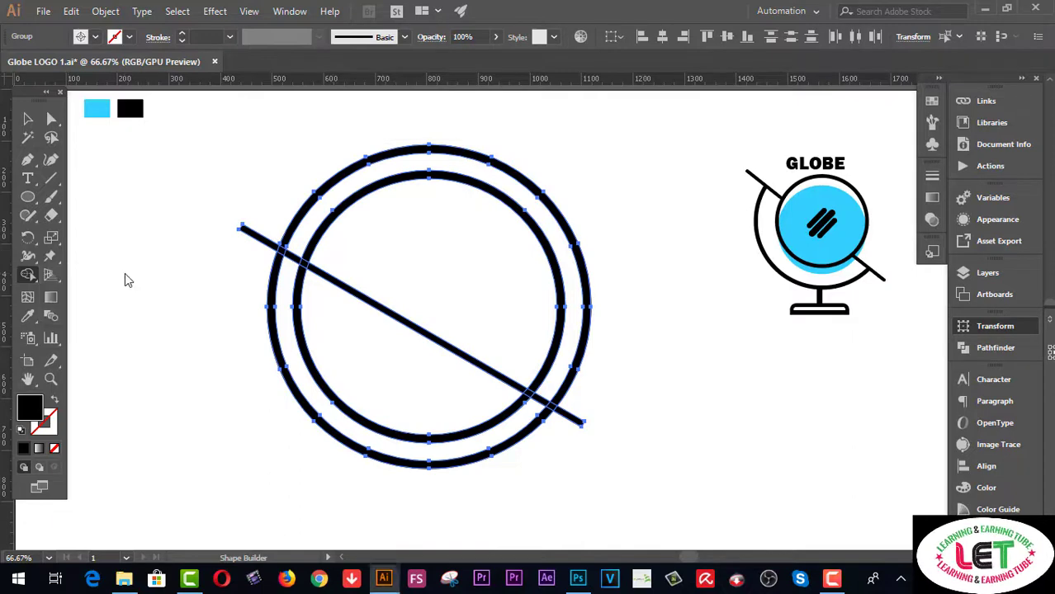
left_click(494, 160, "alt")
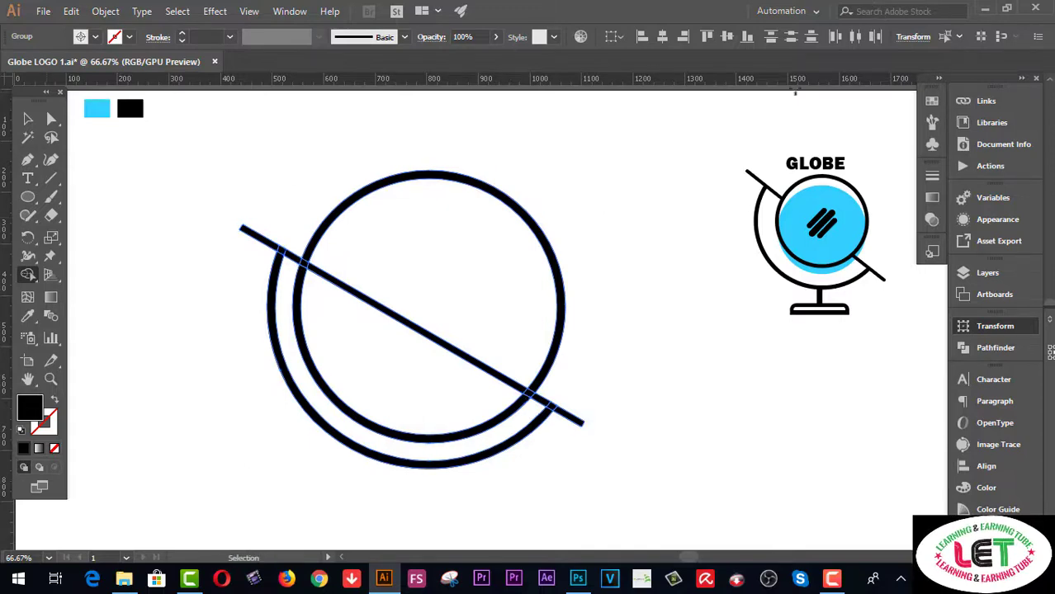
mouse_move(444, 311)
left_mouse_down()
mouse_move(417, 355)
mouse_move(440, 349)
left_mouse_up()
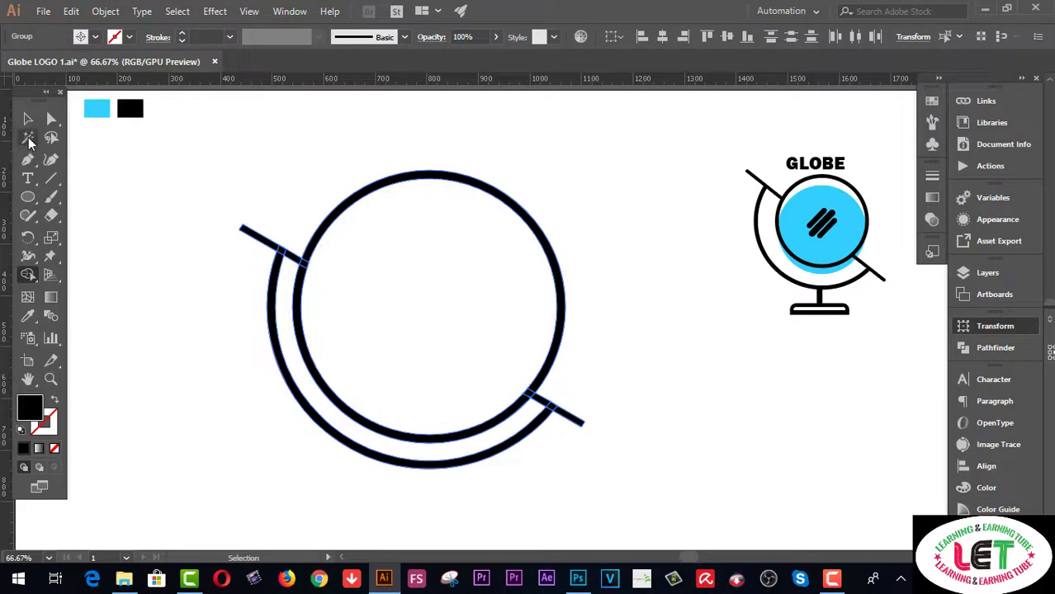
left_click(29, 120)
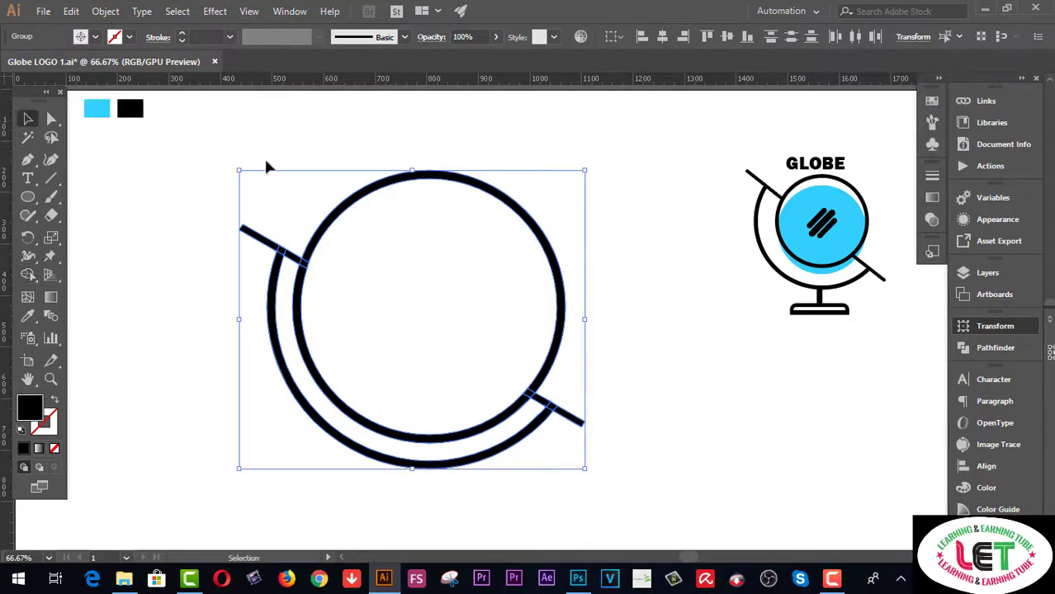
left_click(355, 141)
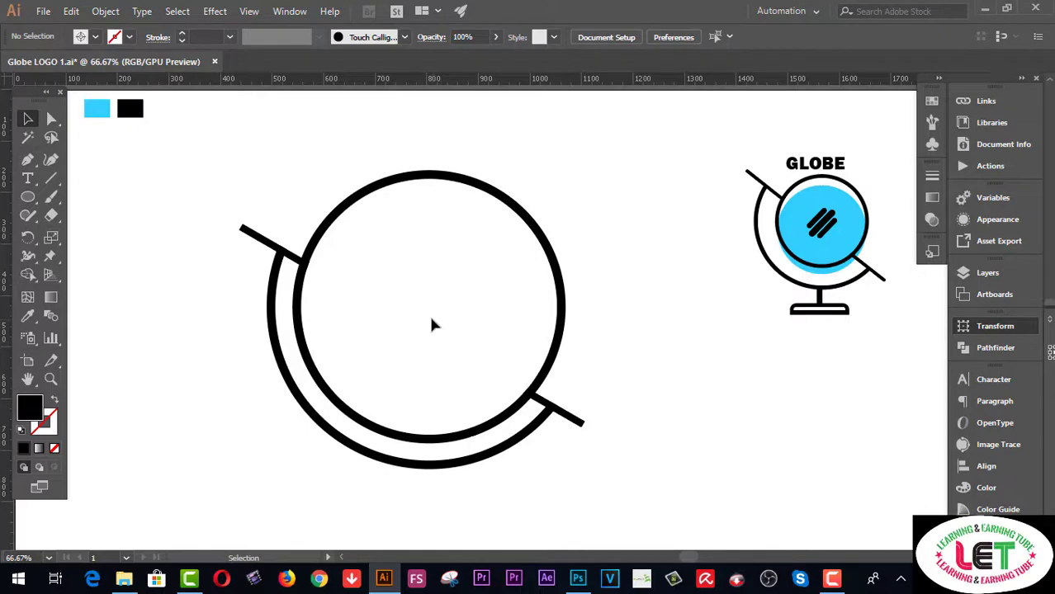
Step: Draw a solid black 528.98 px circle from the rings' centre over the inner ring
left_click_drag(32, 203, 80, 235)
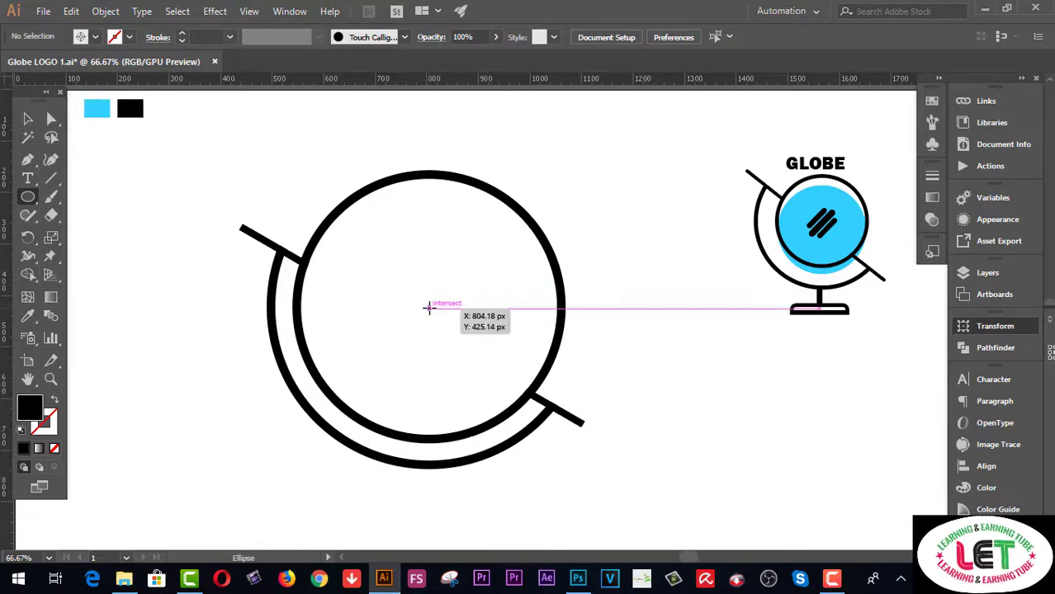
left_click_drag(429, 308, 475, 355)
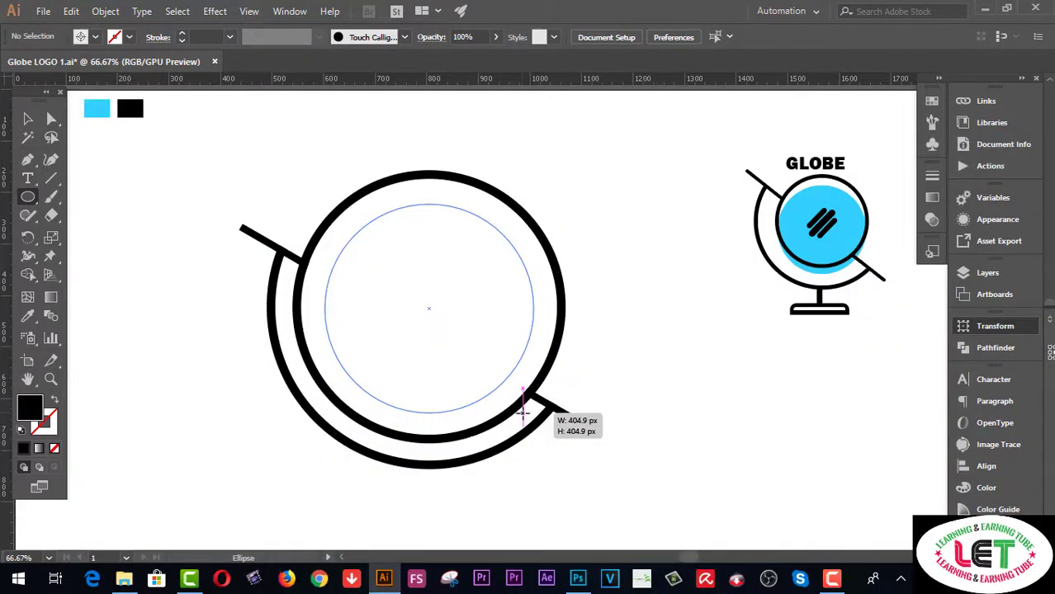
left_click_drag(522, 406, 566, 433)
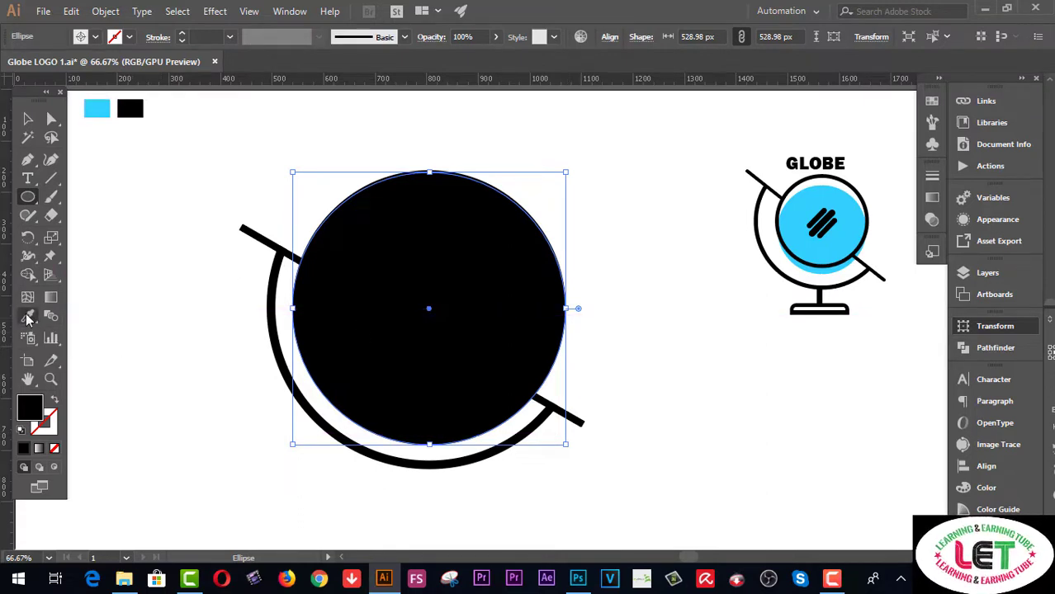
Step: Fill the new circle cyan and resize it to about 477 px inside the ring
left_click(27, 318)
left_click(95, 109)
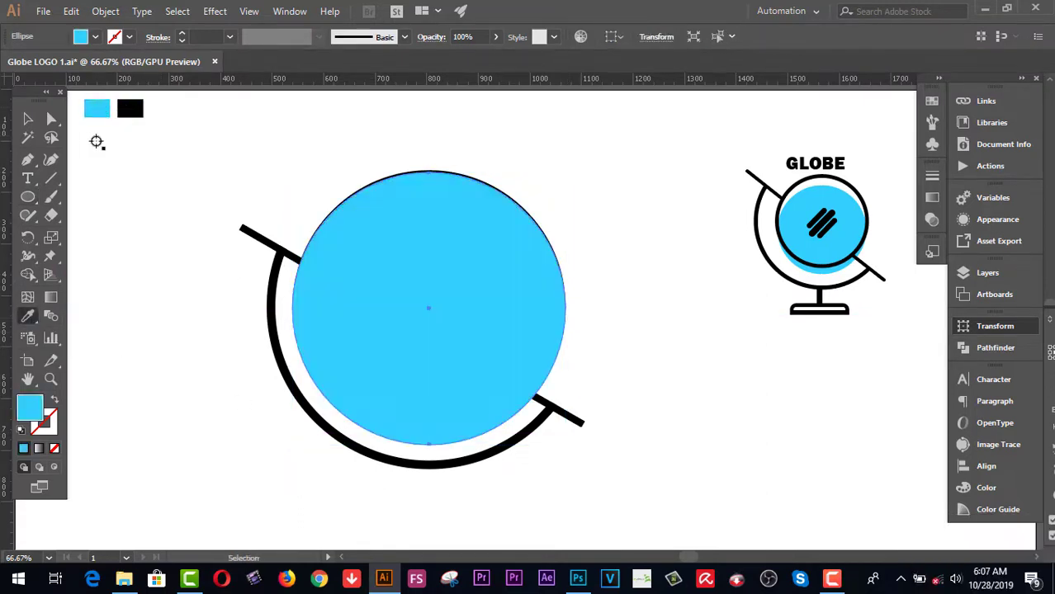
left_click(28, 119)
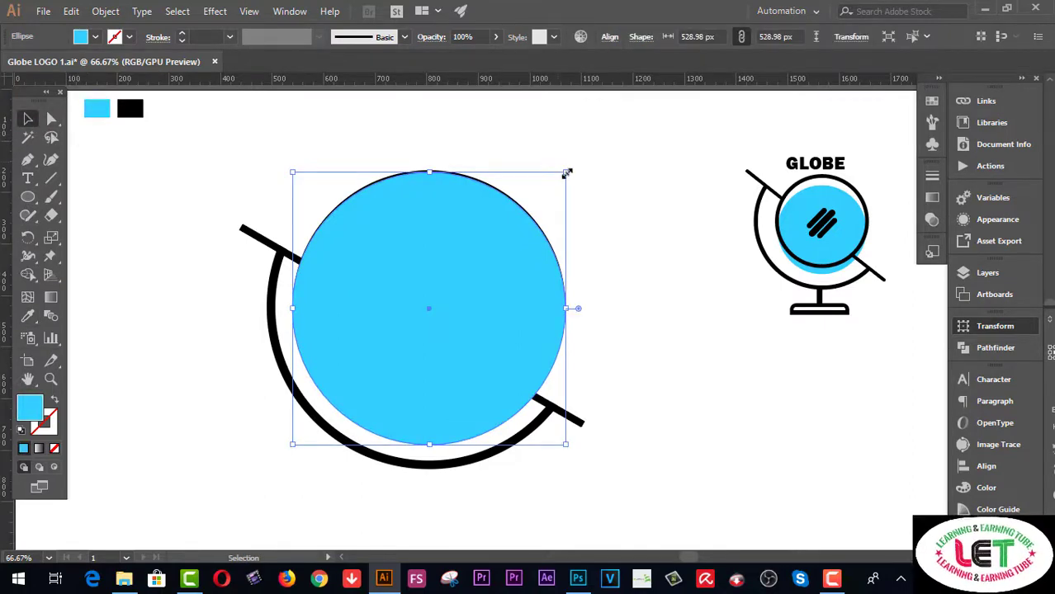
left_click_drag(566, 174, 548, 192)
left_click_drag(478, 254, 472, 286)
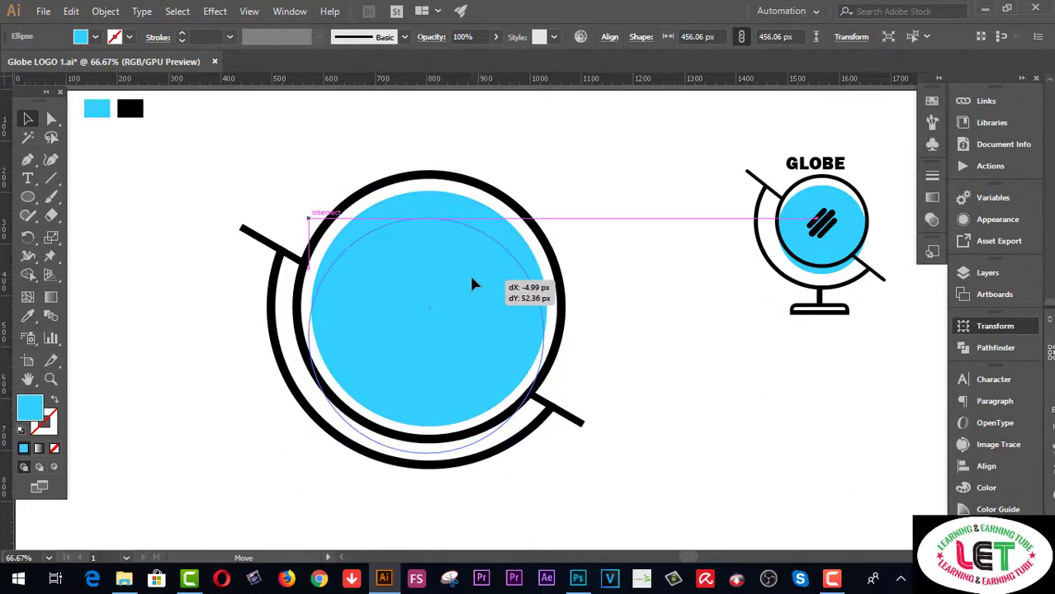
left_click_drag(473, 285, 473, 281)
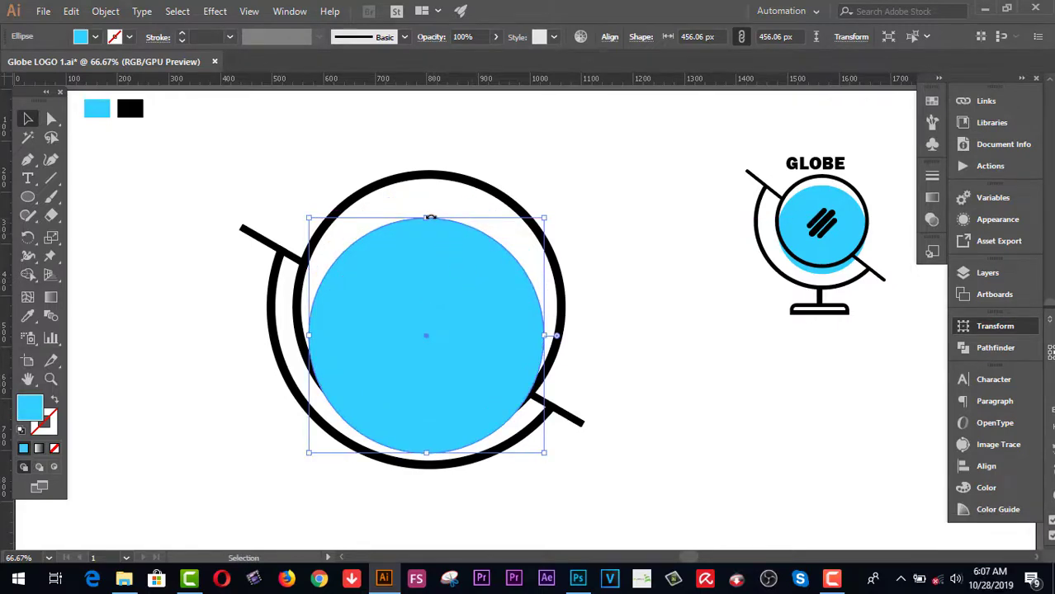
left_click_drag(427, 221, 433, 207)
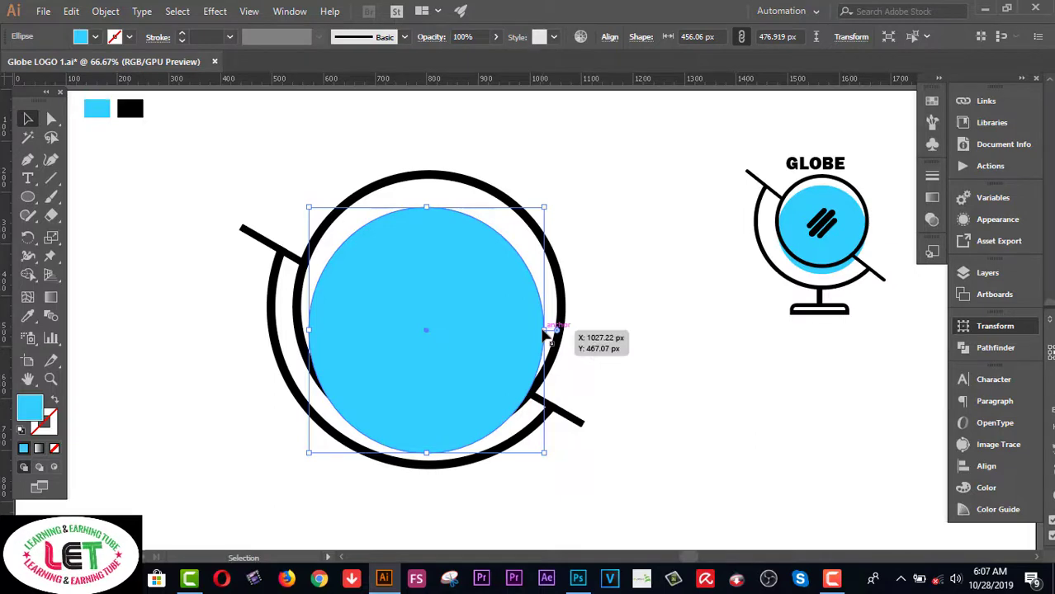
left_click_drag(543, 332, 550, 332)
left_click_drag(308, 329, 308, 328)
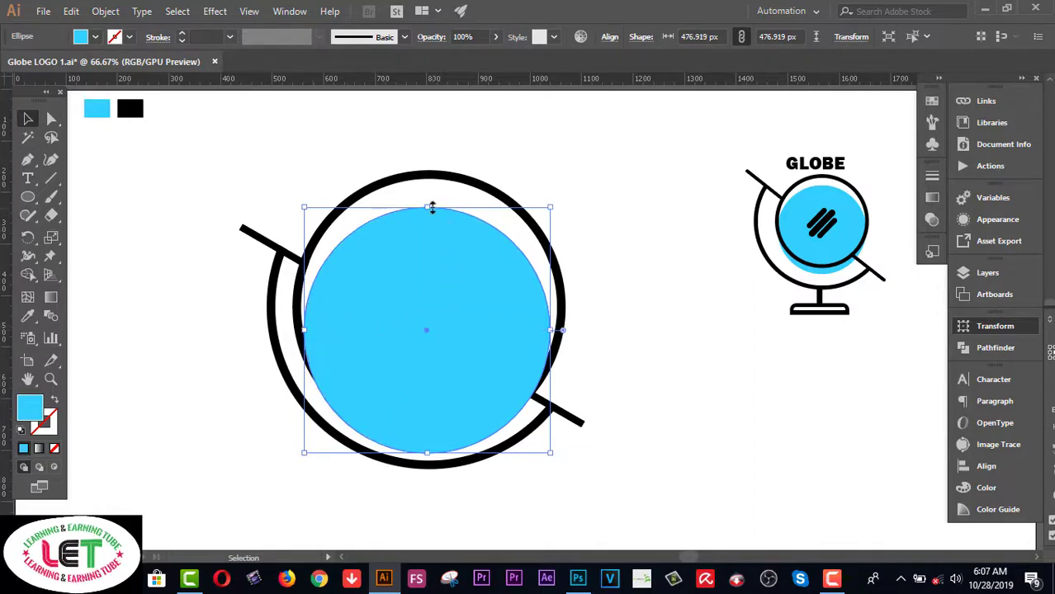
left_click_drag(430, 207, 431, 202)
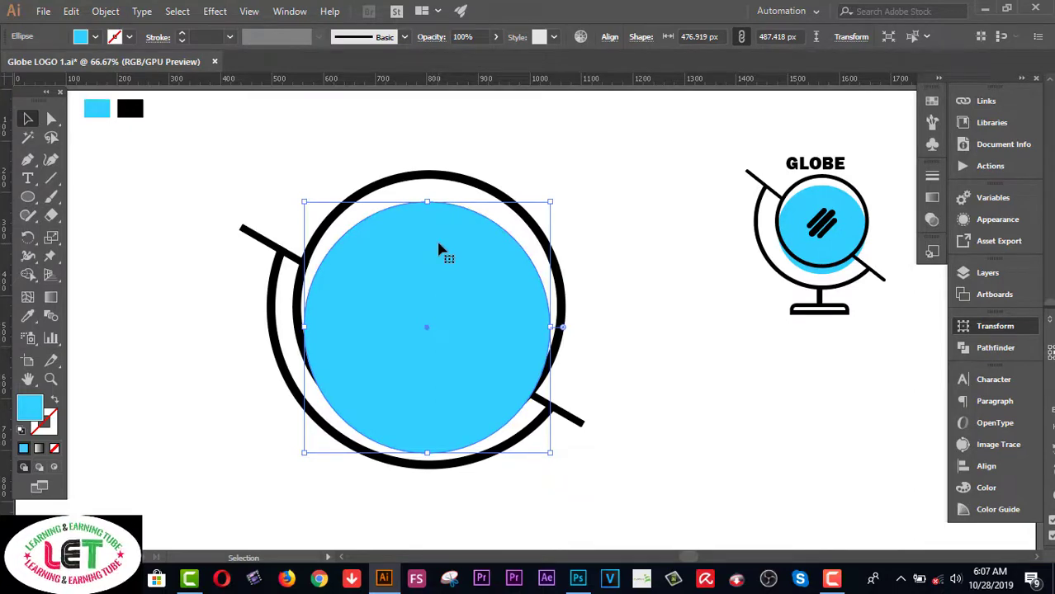
Step: Send the cyan circle to the back behind the black ring
right_click(437, 245)
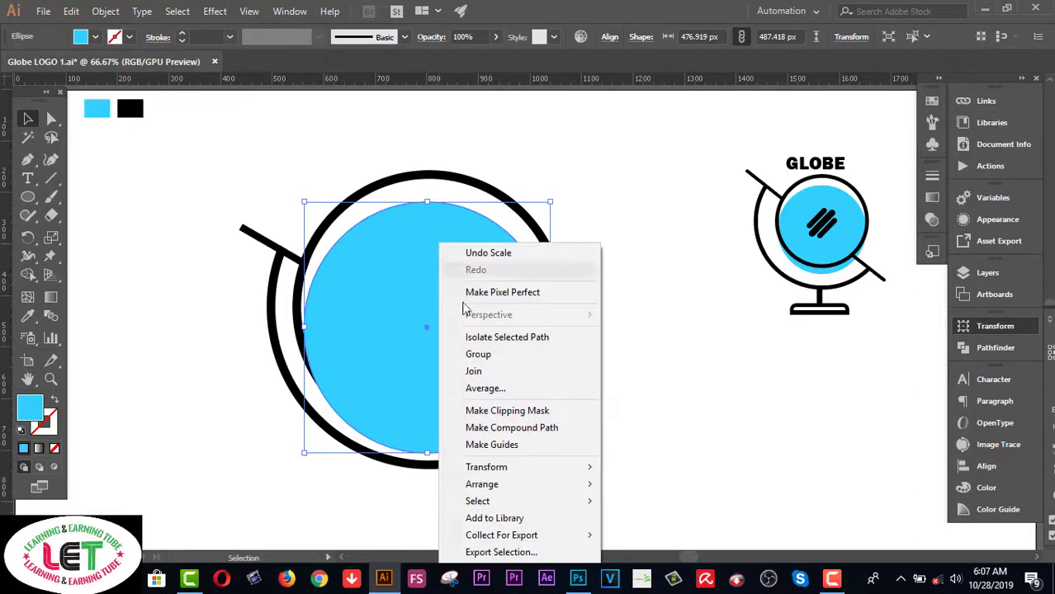
mouse_move(482, 490)
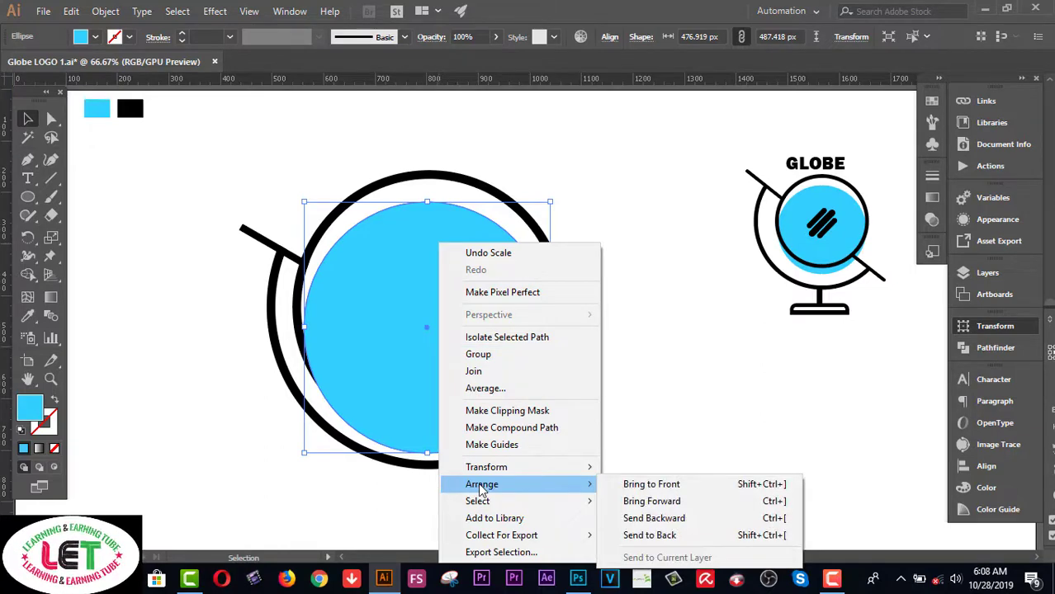
left_click(642, 535)
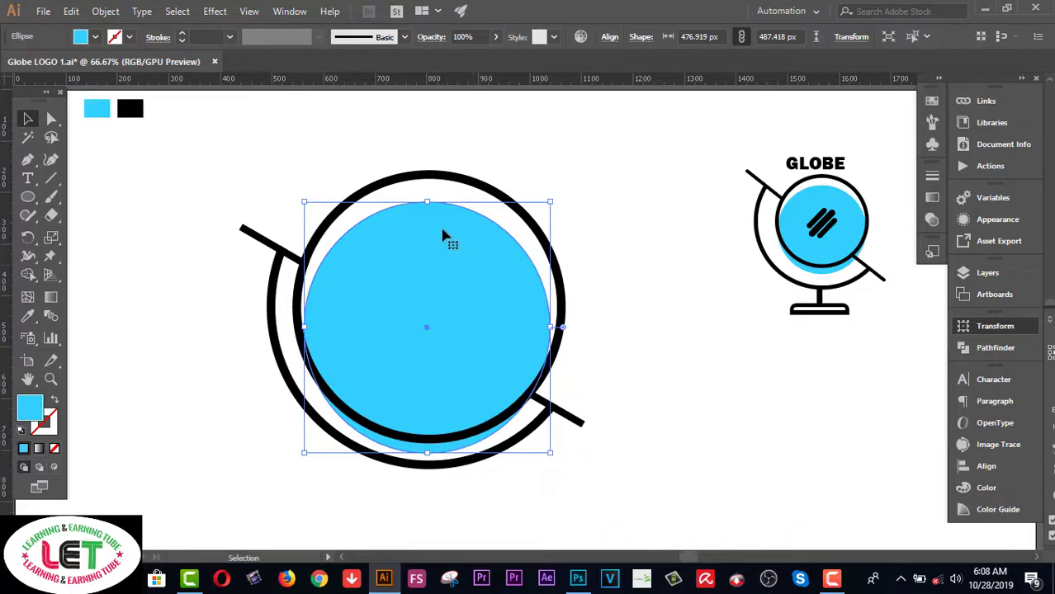
left_click_drag(424, 203, 428, 199)
left_click(547, 154)
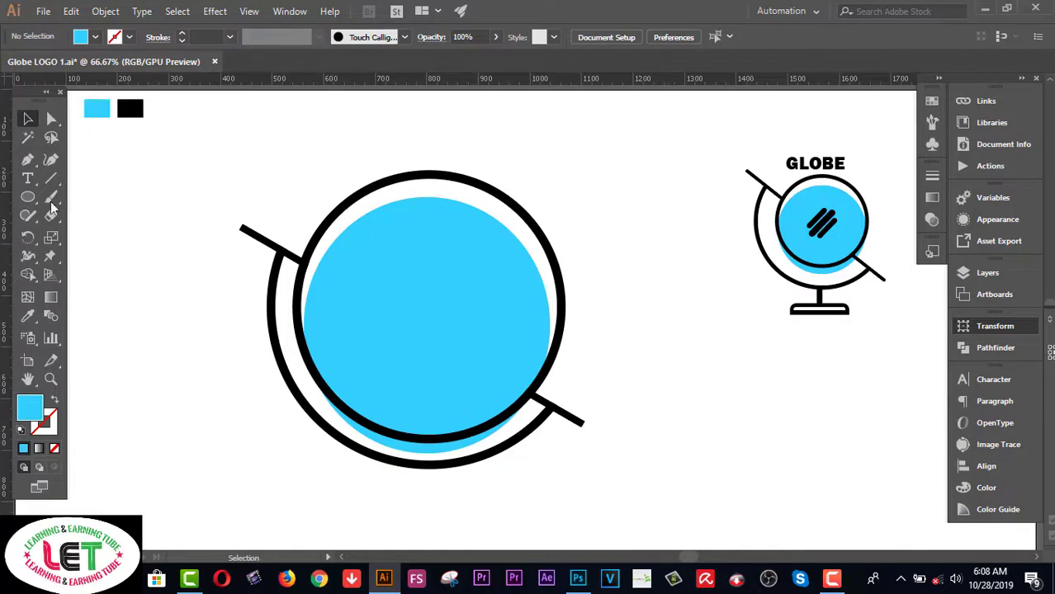
Step: Draw a black 34.5 × 161 px rounded-rectangle bar in the circle's centre
left_click(27, 196)
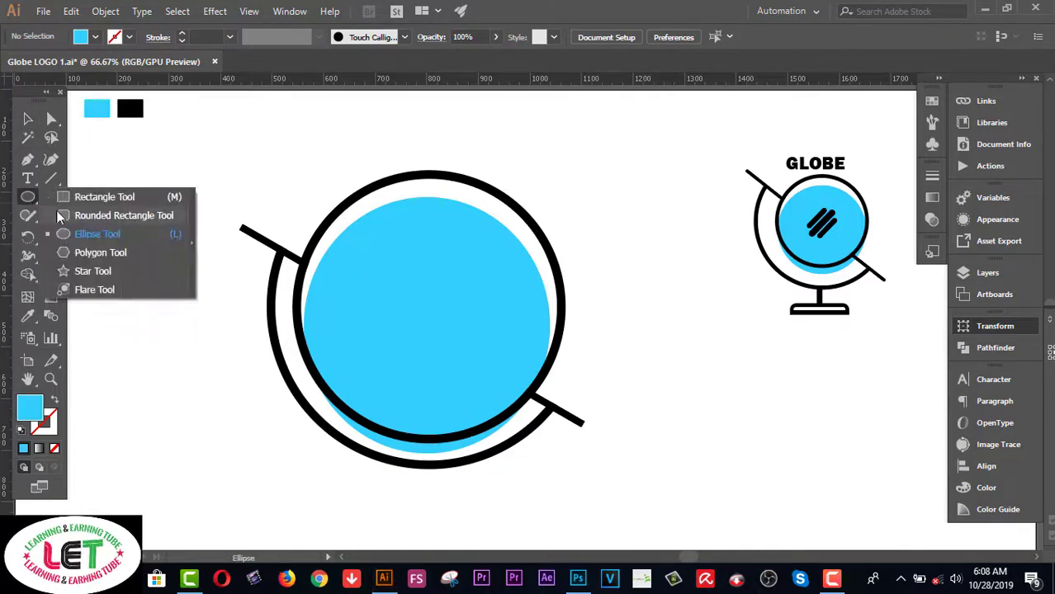
left_click(70, 215)
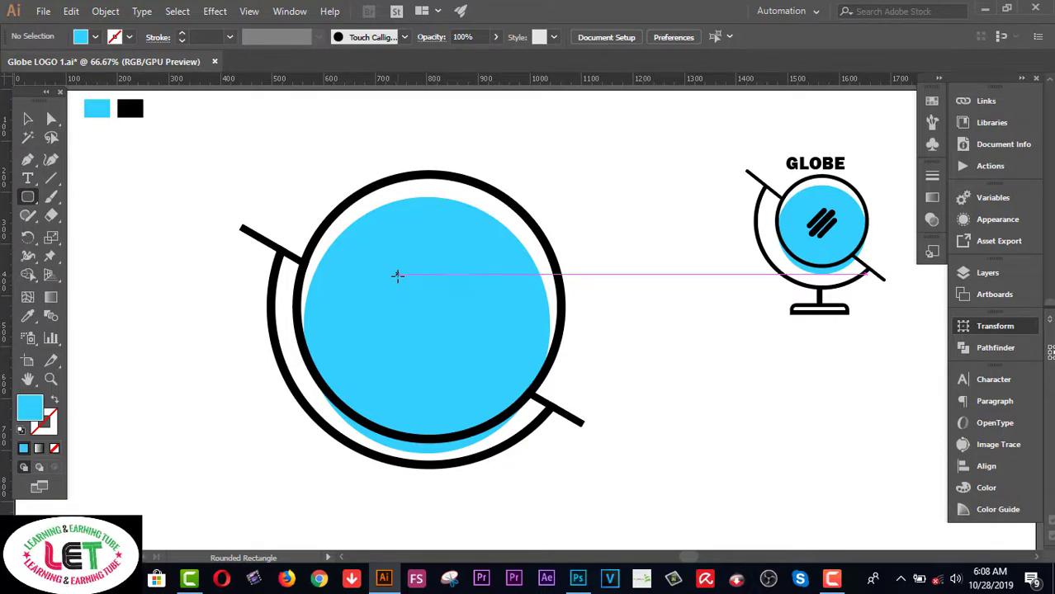
left_click_drag(397, 275, 415, 358)
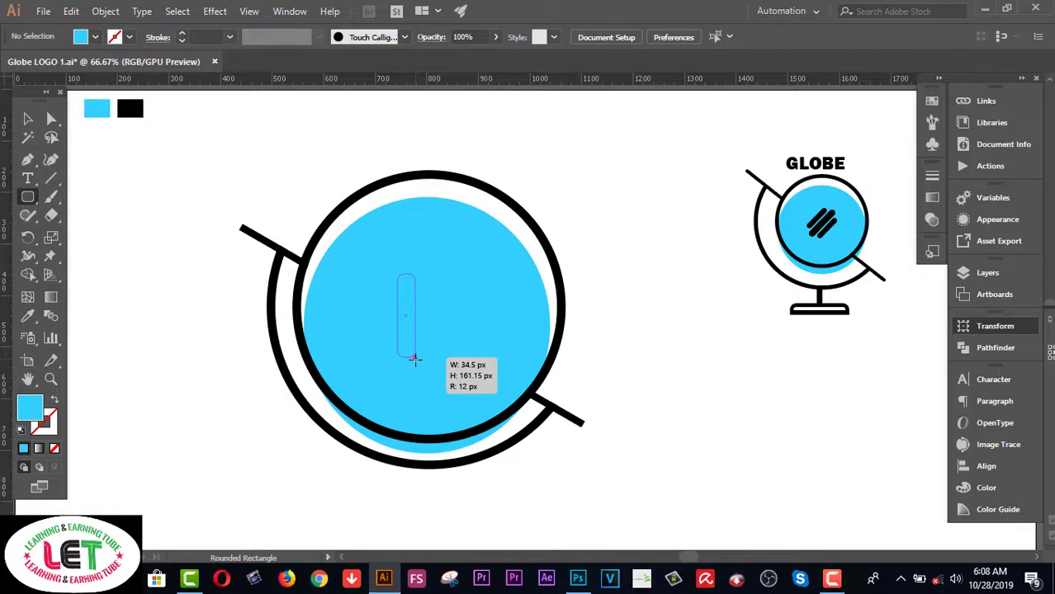
left_click_drag(415, 360, 415, 356)
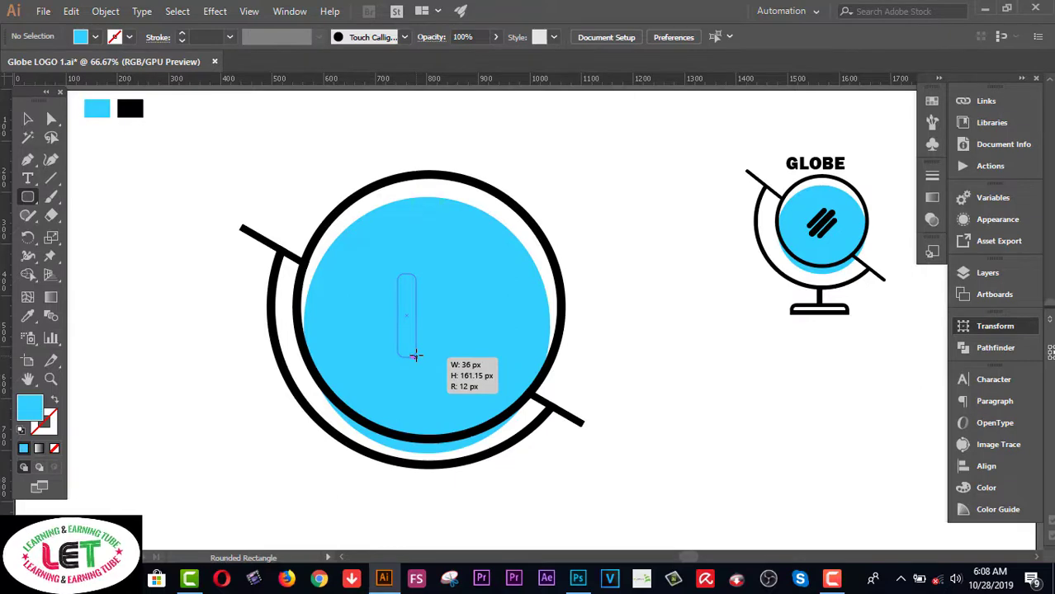
left_click_drag(415, 354, 414, 356)
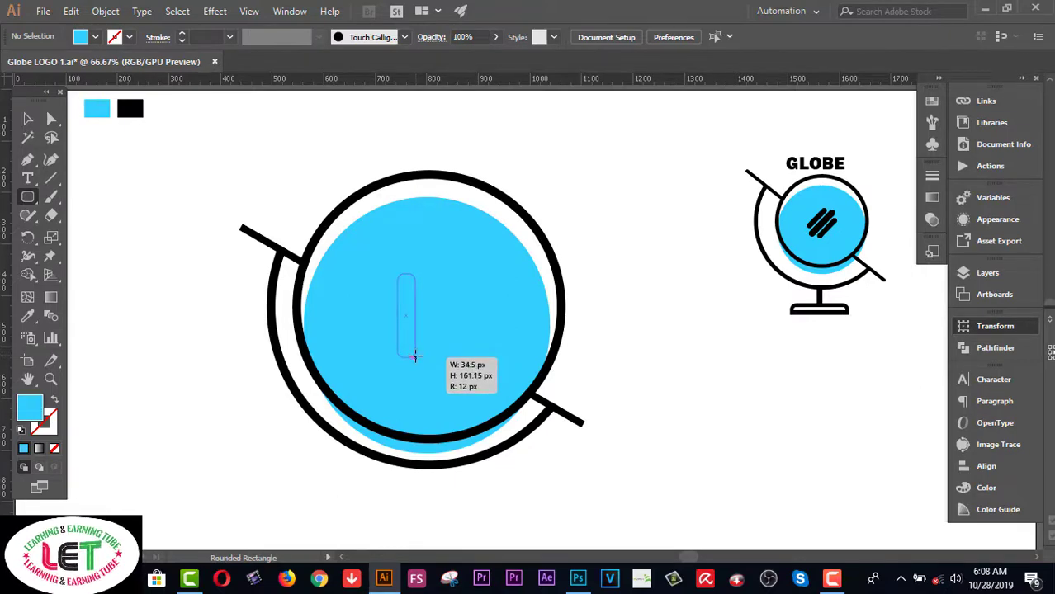
left_click_drag(414, 356, 415, 356)
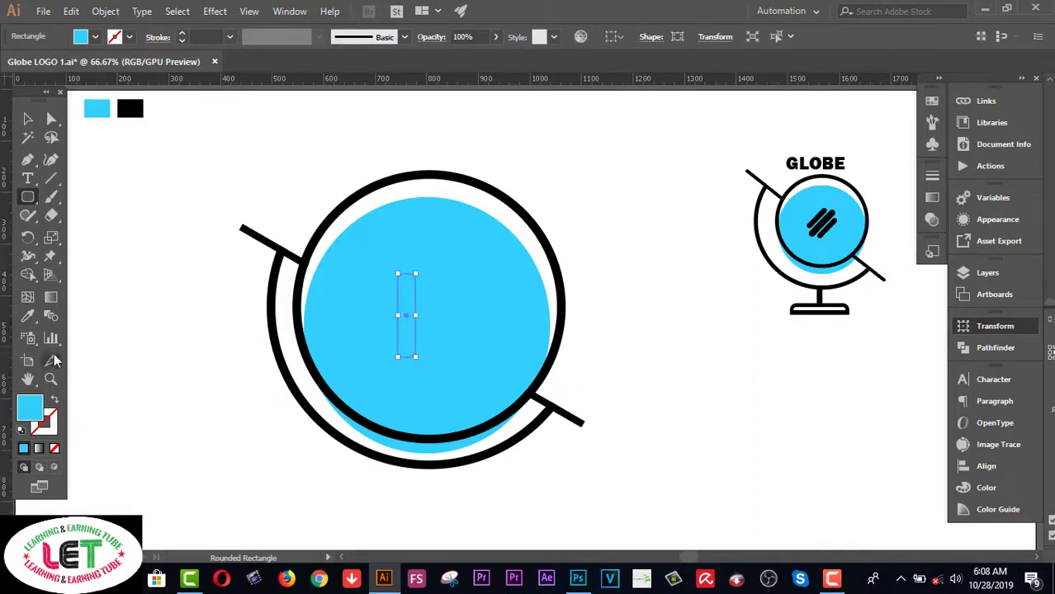
left_click(28, 317)
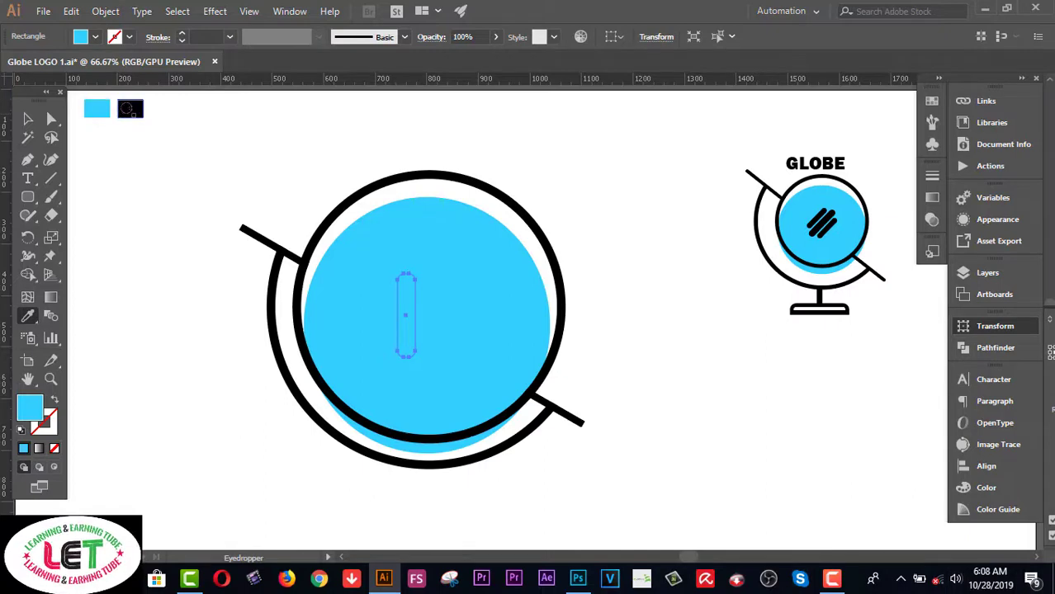
left_click(130, 108)
left_click(28, 119)
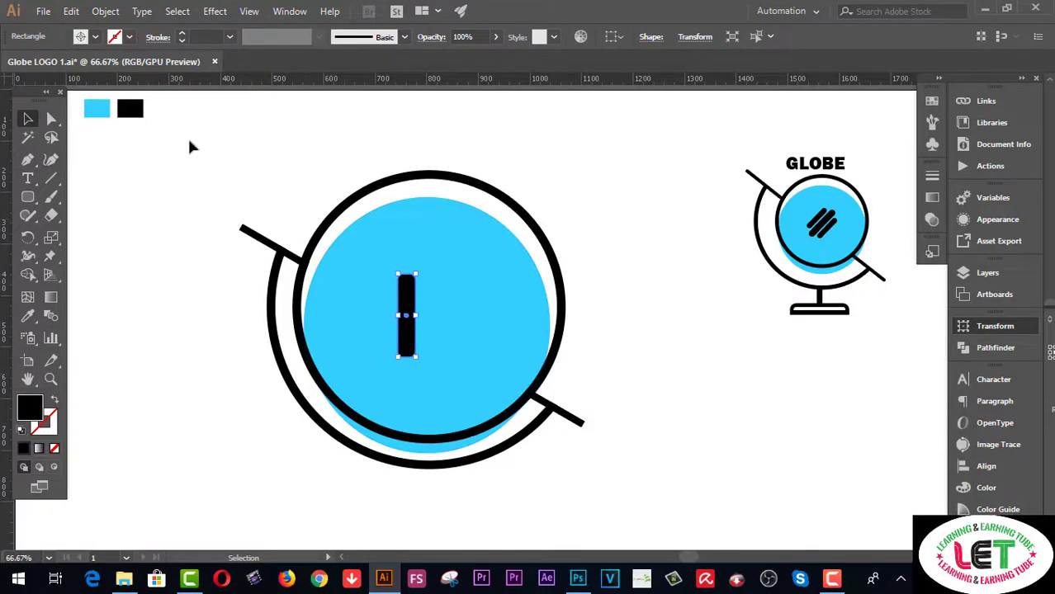
Step: Copy the black bar, paste it in front, nudge it right and stretch it taller
left_click(72, 12)
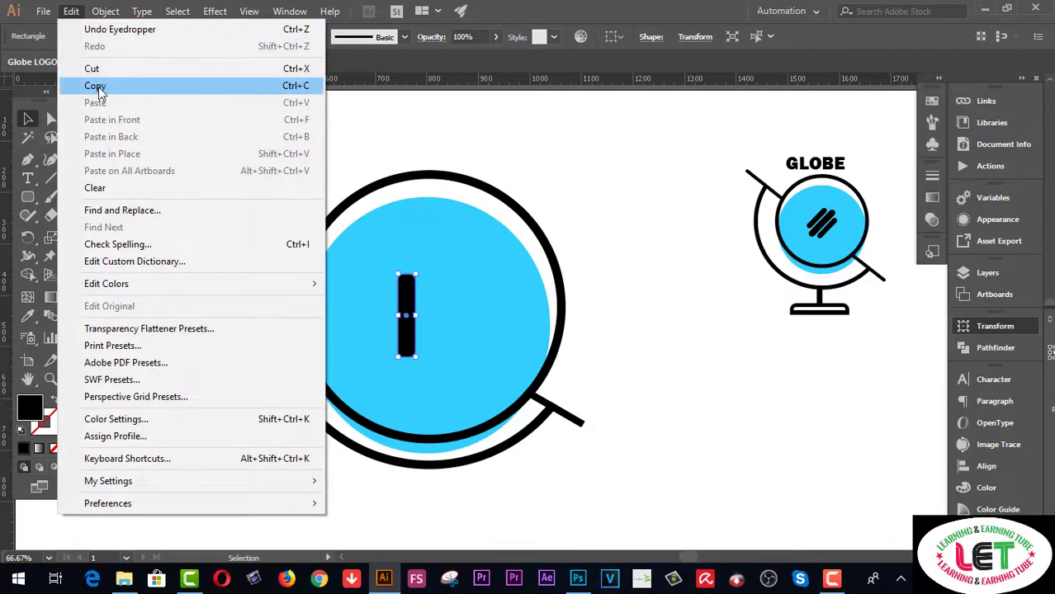
left_click(95, 86)
left_click(72, 13)
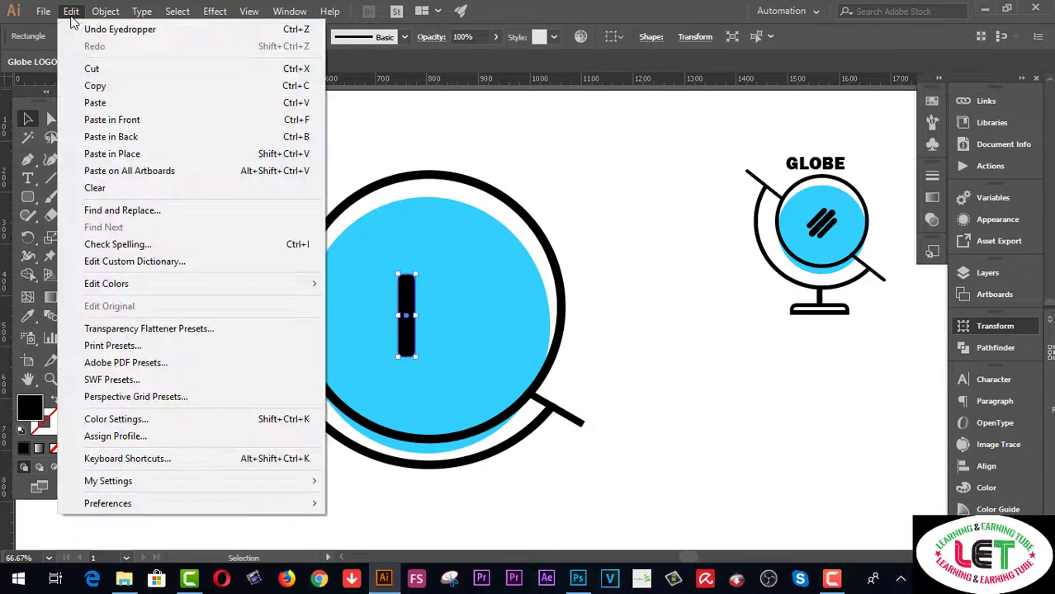
left_click(94, 120)
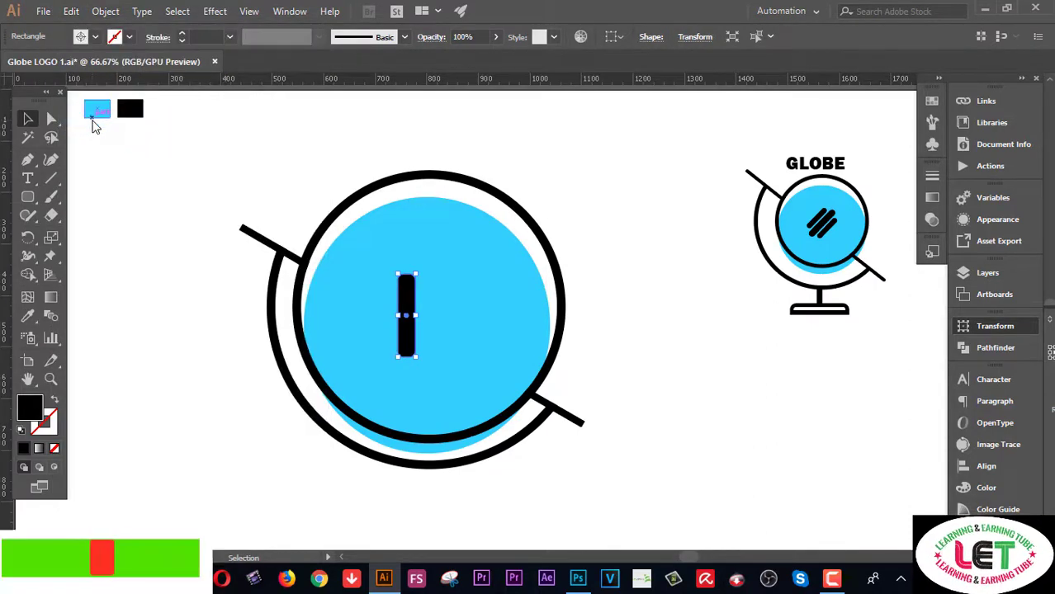
key("shift+Right")
key("shift+Right")
key("shift+Right")
key("shift+Right")
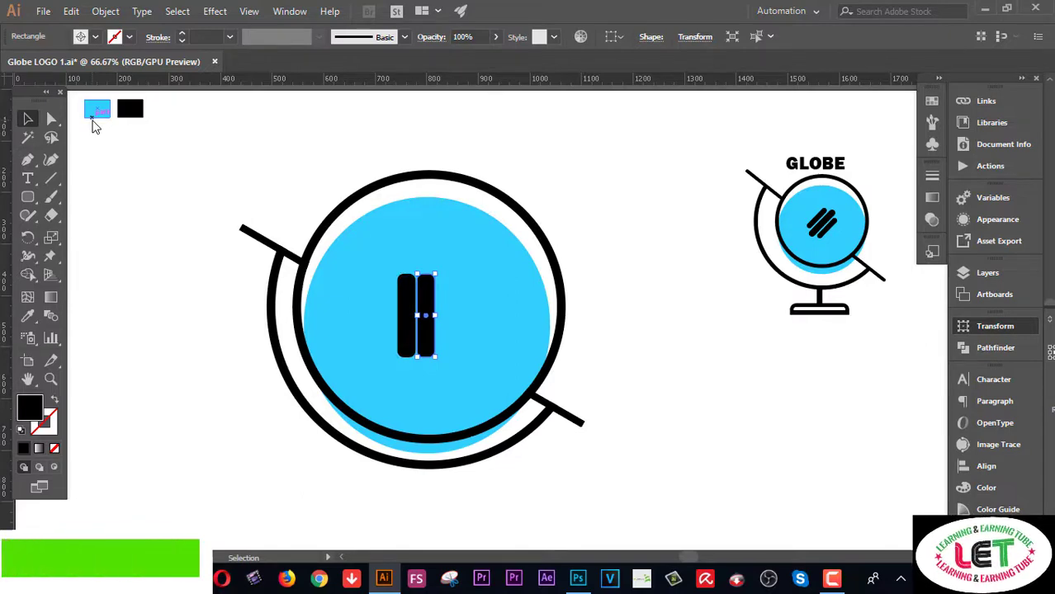
key("Right")
key("Right")
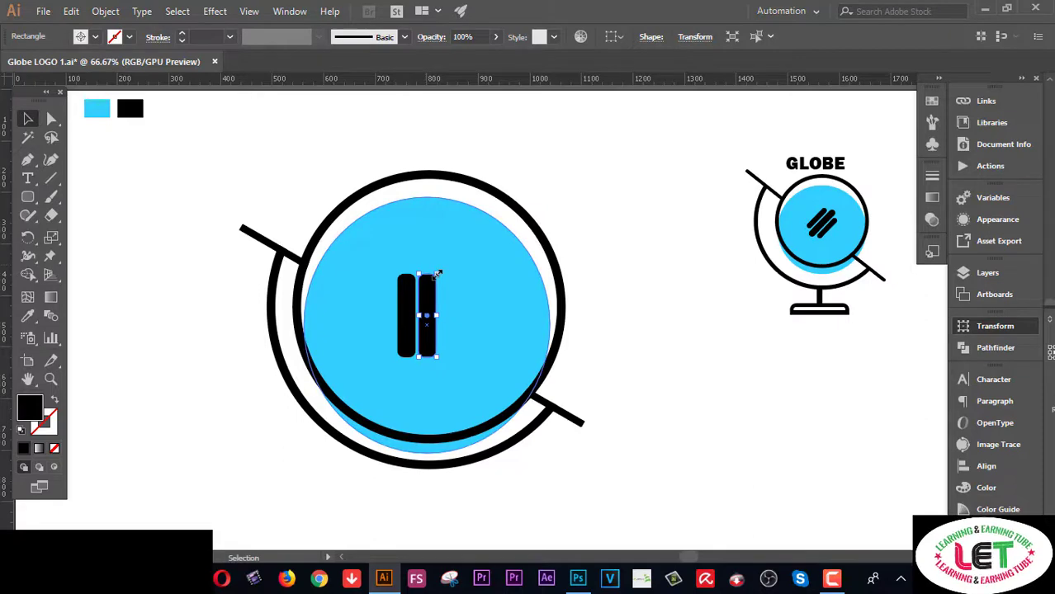
left_click_drag(437, 273, 437, 264)
left_click_drag(437, 359, 438, 369)
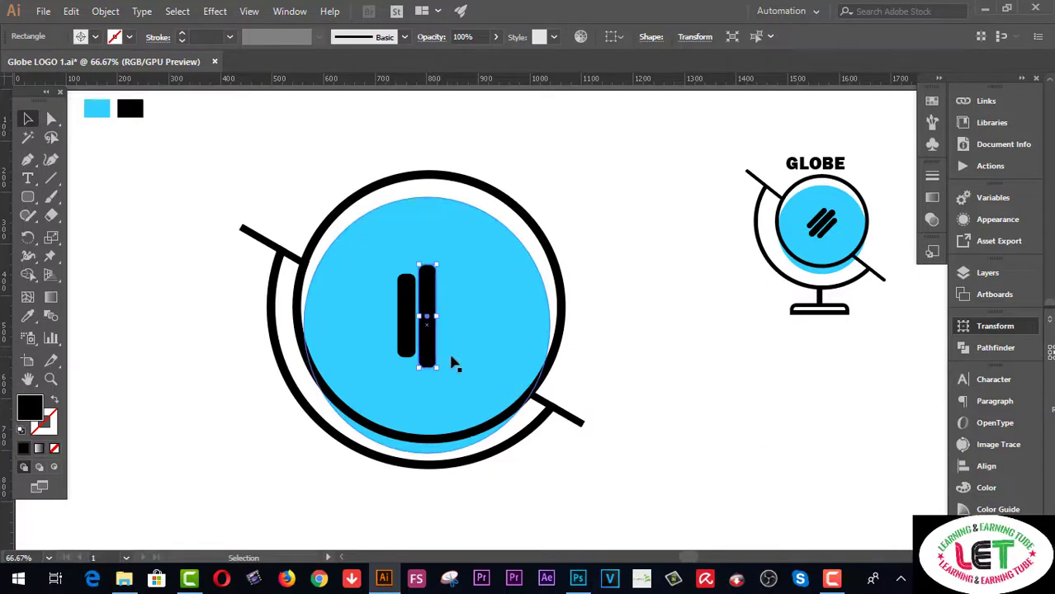
left_click(619, 198)
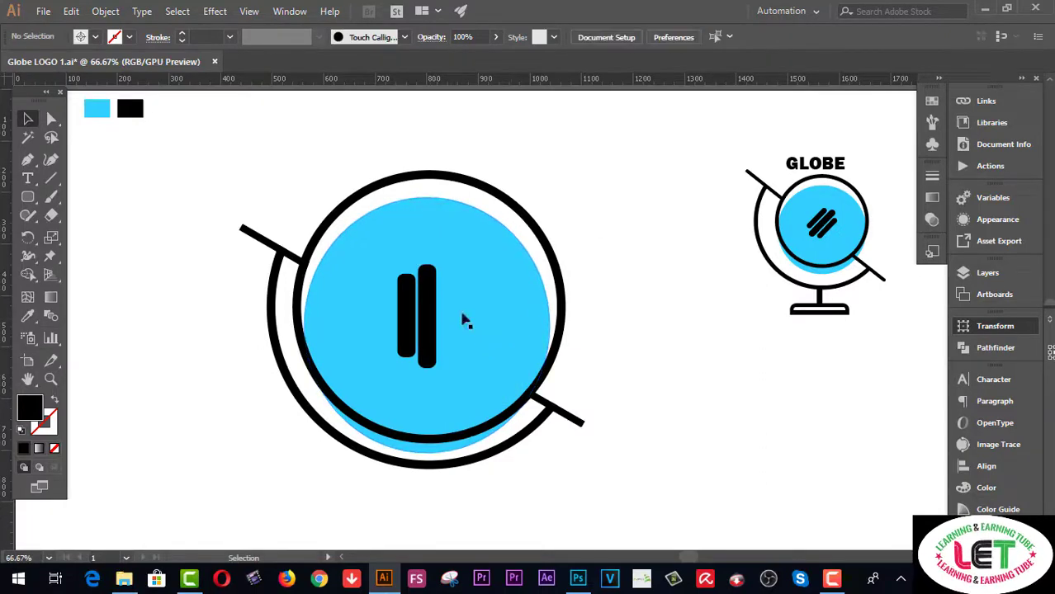
Step: Duplicate the left bar and nudge the copy to sit just right of the middle bar
left_click(406, 322)
left_click(71, 12)
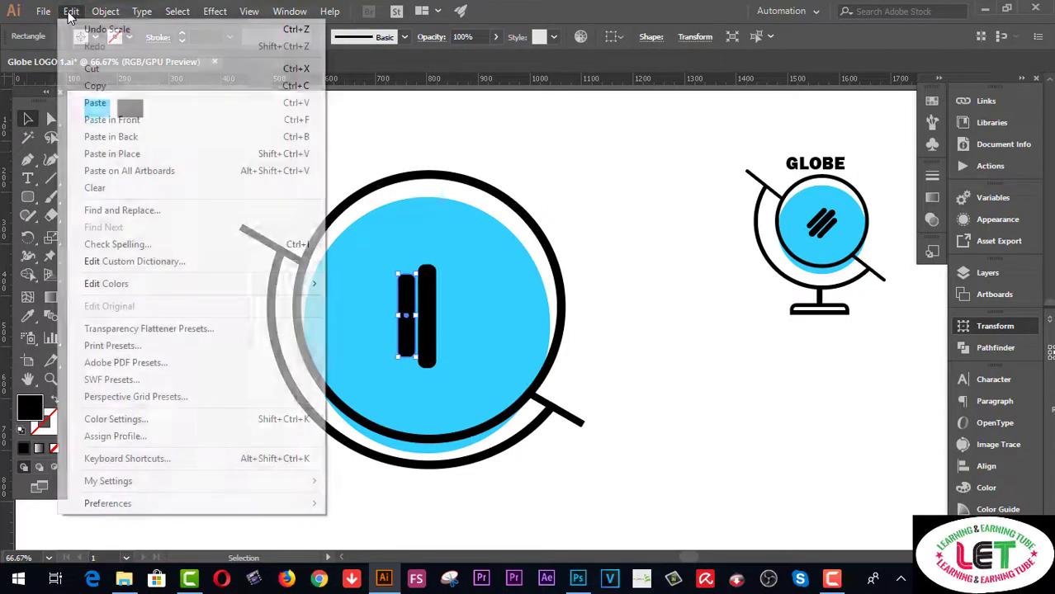
left_click(84, 86)
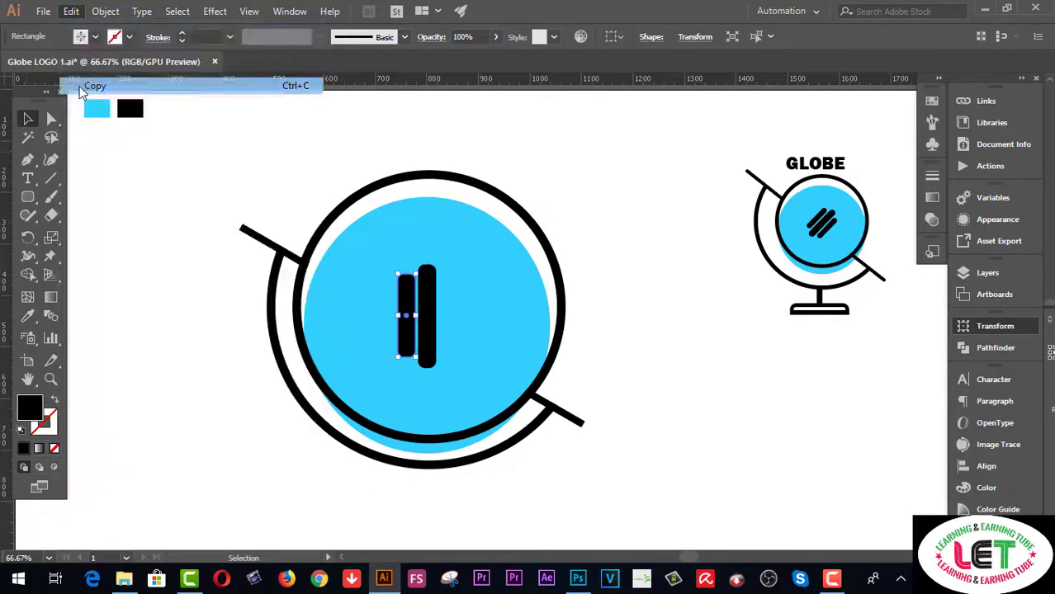
left_click(72, 12)
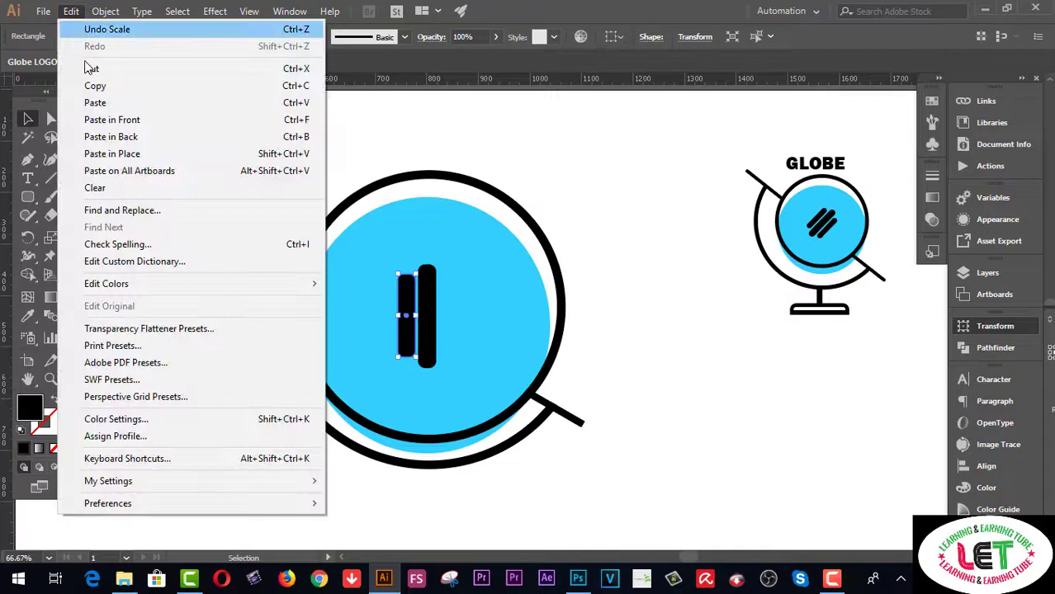
left_click(99, 121)
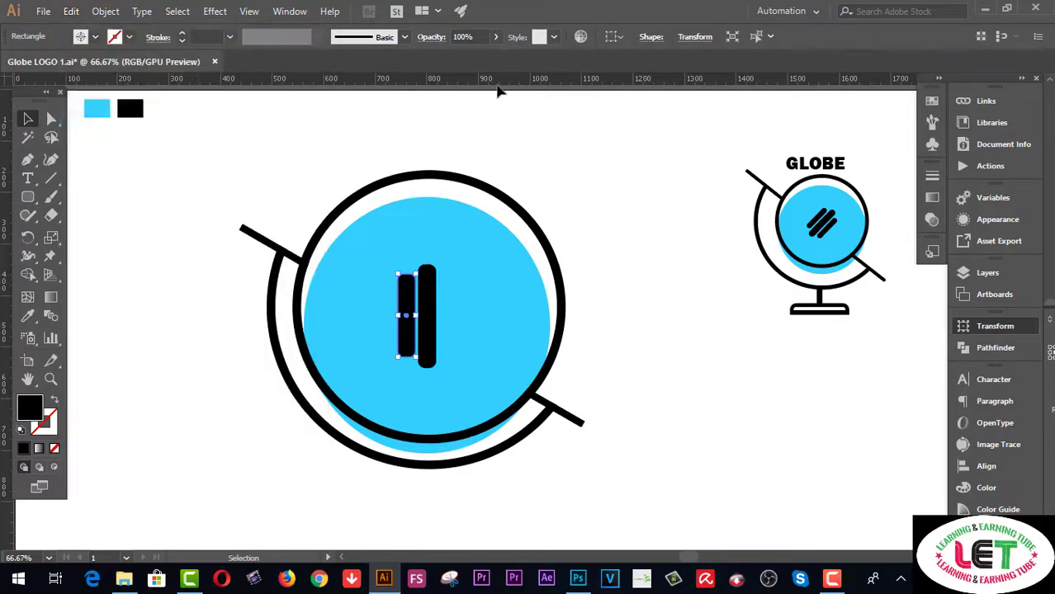
key("Right")
key("Right")
key("Right")
key("Right")
key("Right")
key("Right")
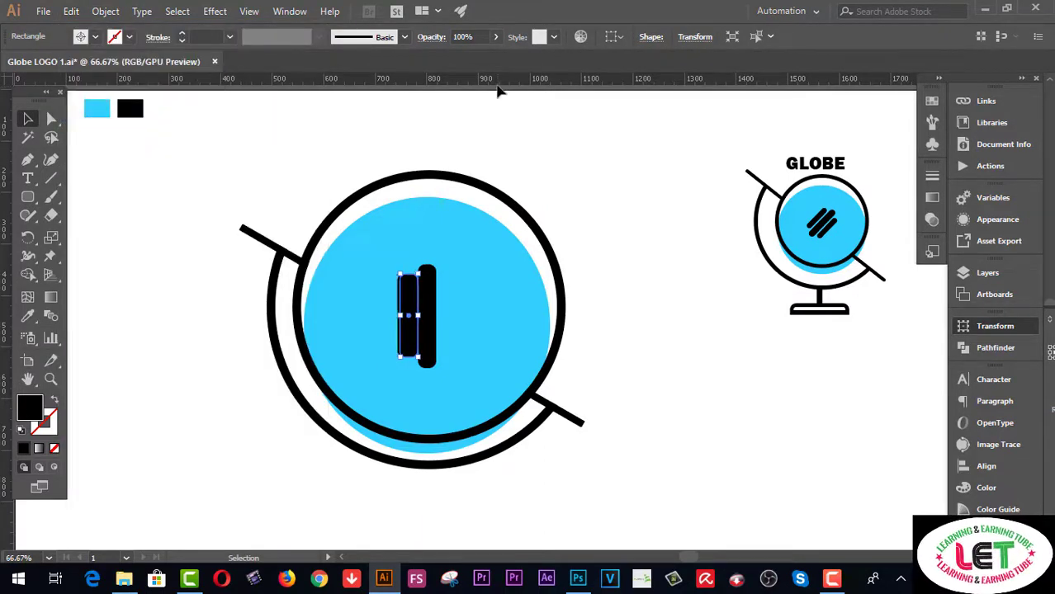
key("Right")
key("Right")
key("Right")
key("Right")
key("Right")
key("Right")
key("Right")
key("Right")
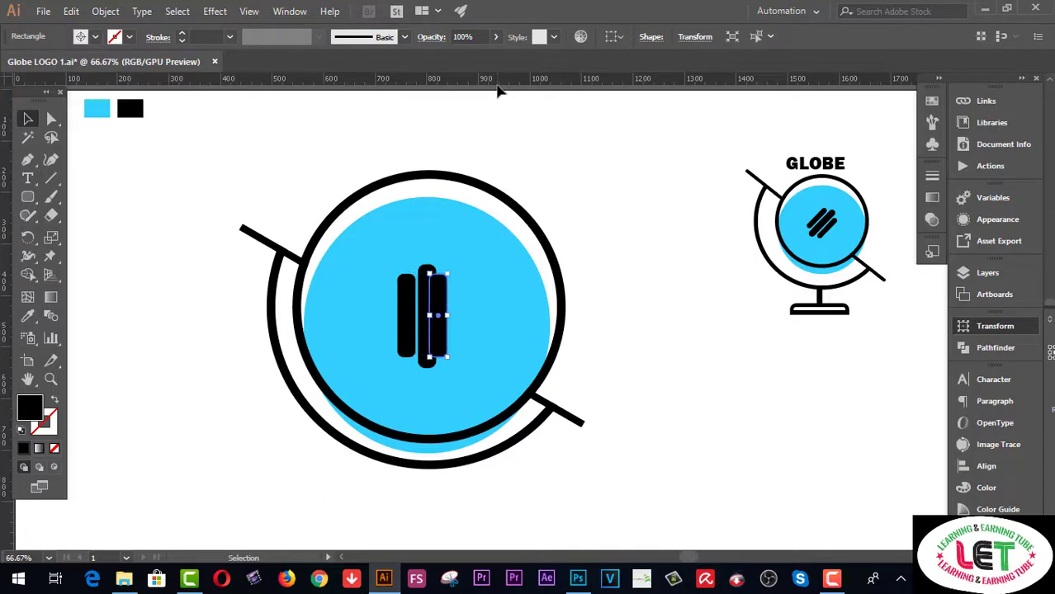
key("Right")
key("Right")
key("Right")
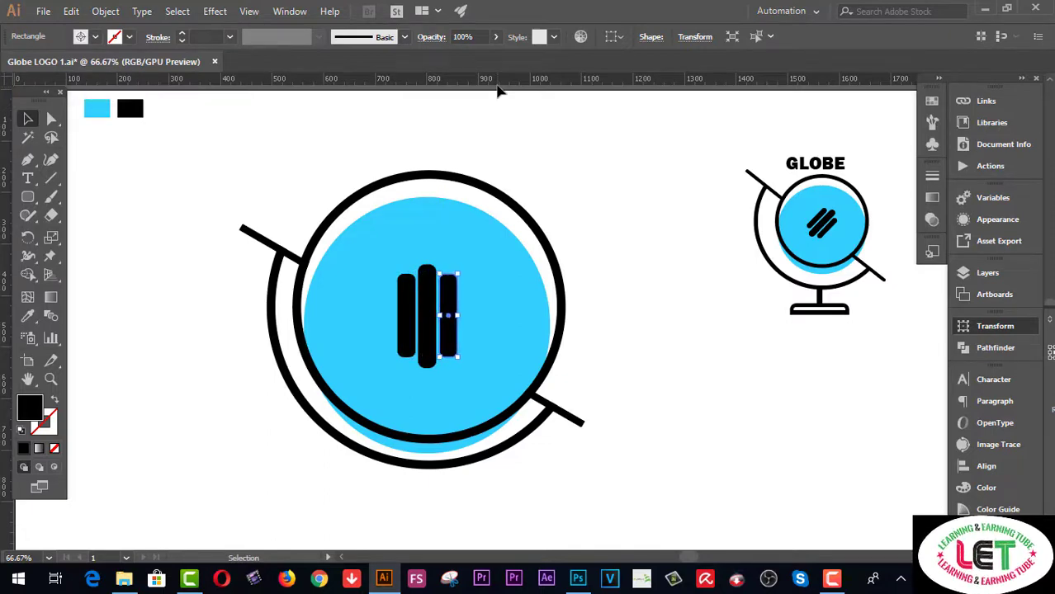
left_click(569, 169)
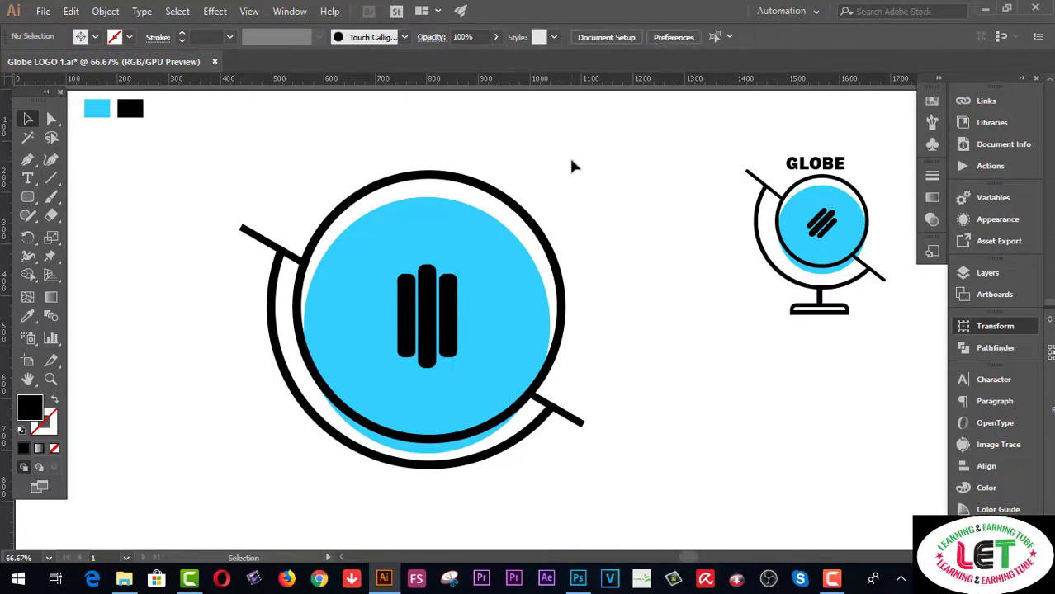
Step: Select all three black bars together
left_click(448, 311)
left_click(427, 294, "shift")
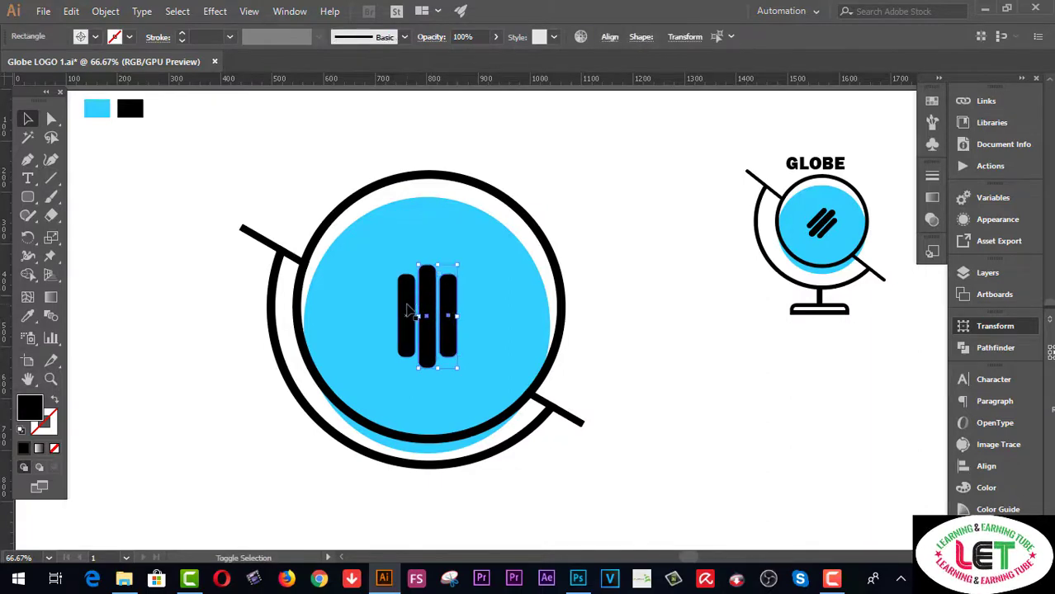
left_click(406, 299, "shift")
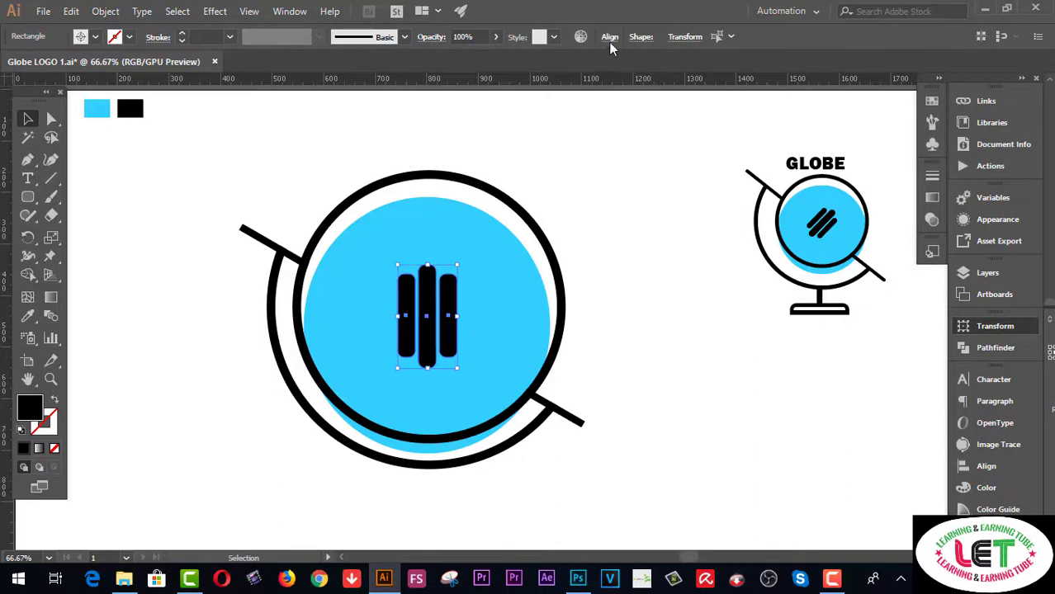
left_click(289, 13)
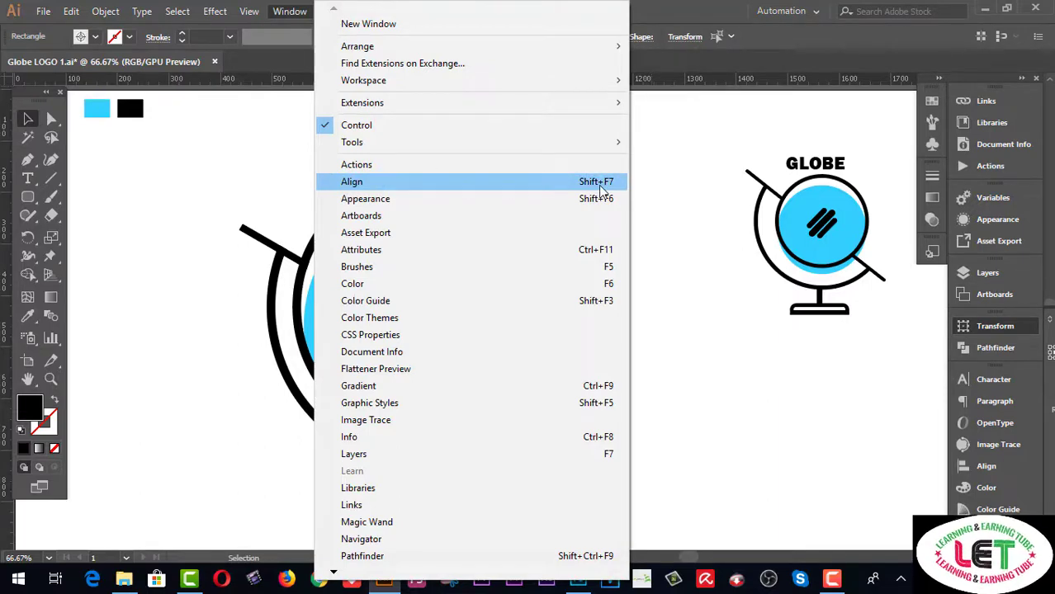
left_click(693, 163)
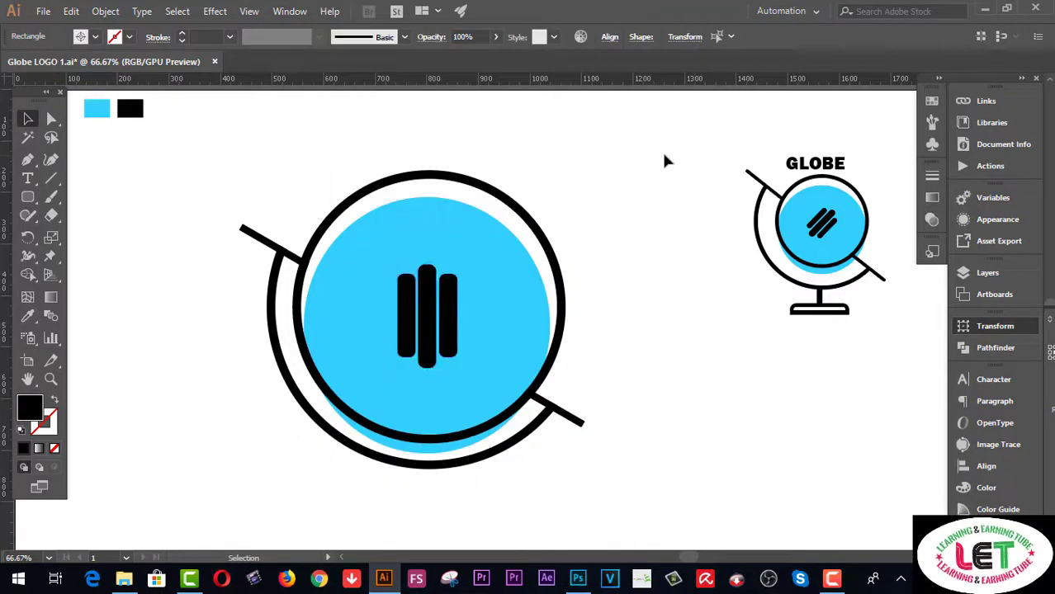
left_click(407, 330)
left_click(427, 322, "shift")
left_click(447, 322, "shift")
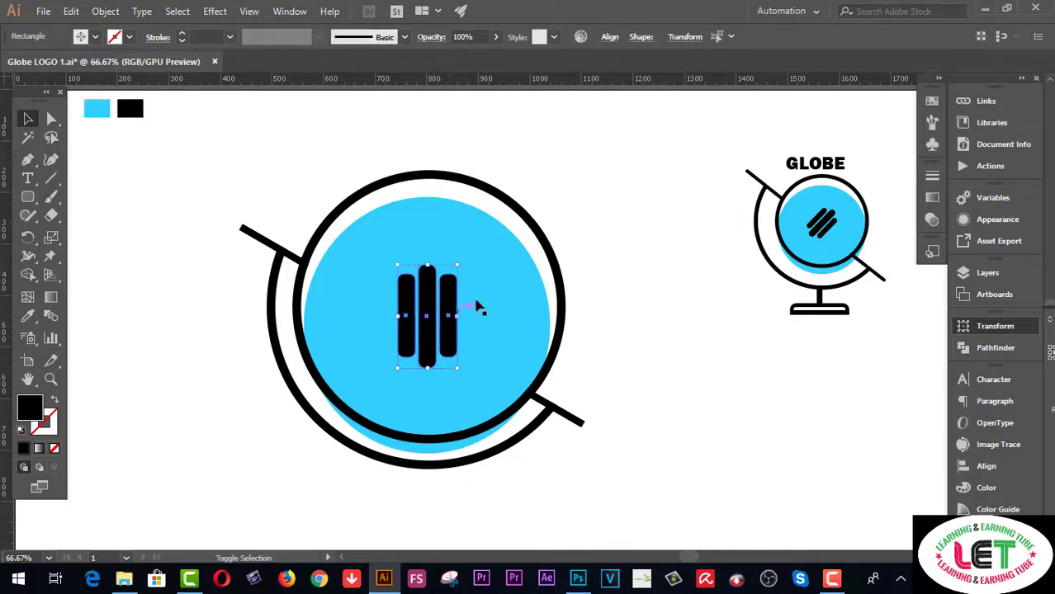
Step: Vertical-align-centre the three bars, group them, and rotate the group into diagonal stripes
left_click(609, 37)
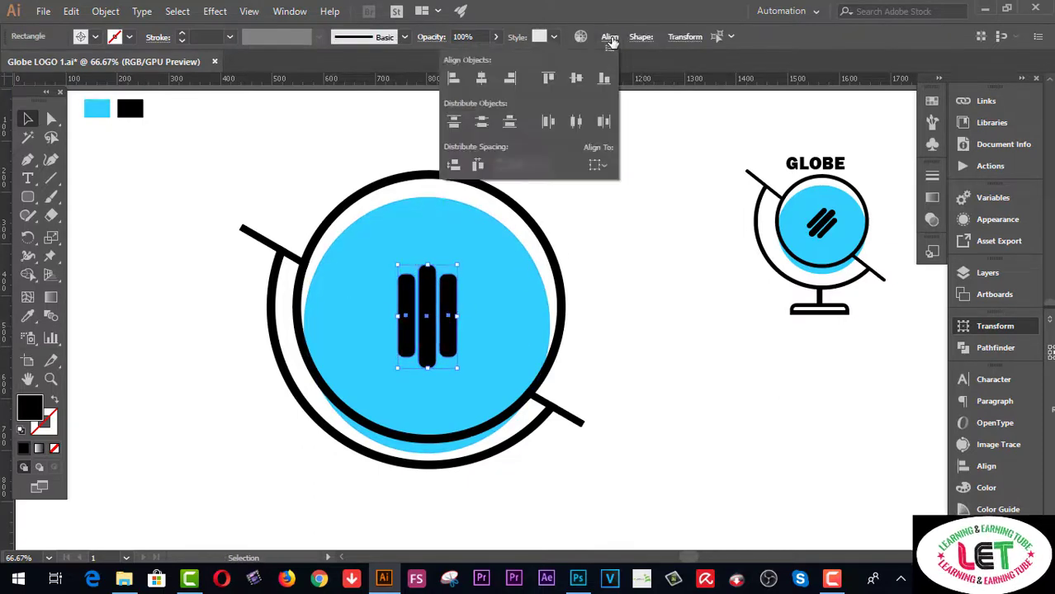
left_click(576, 79)
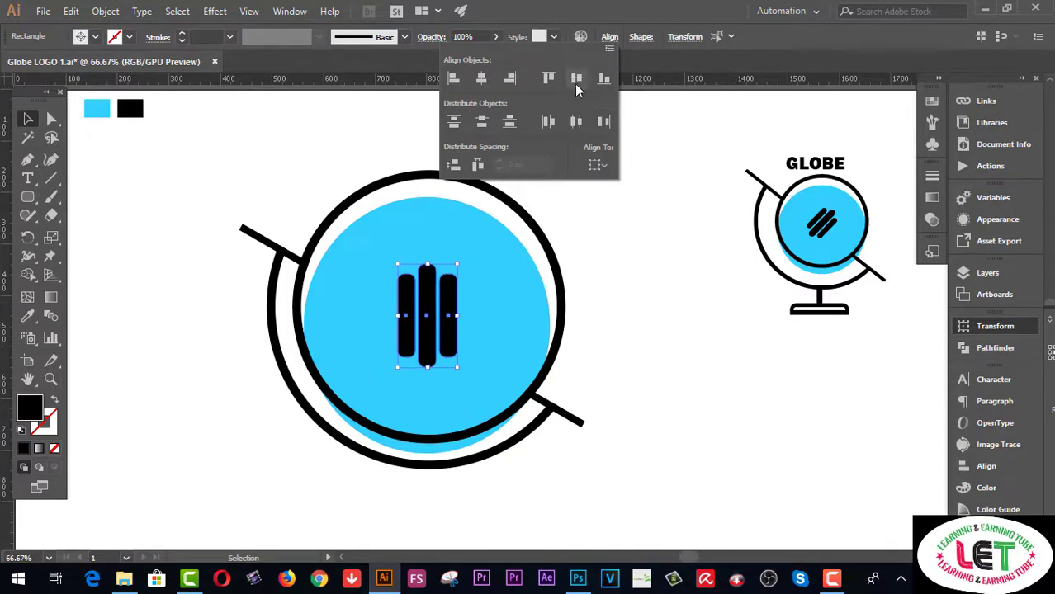
right_click(457, 304)
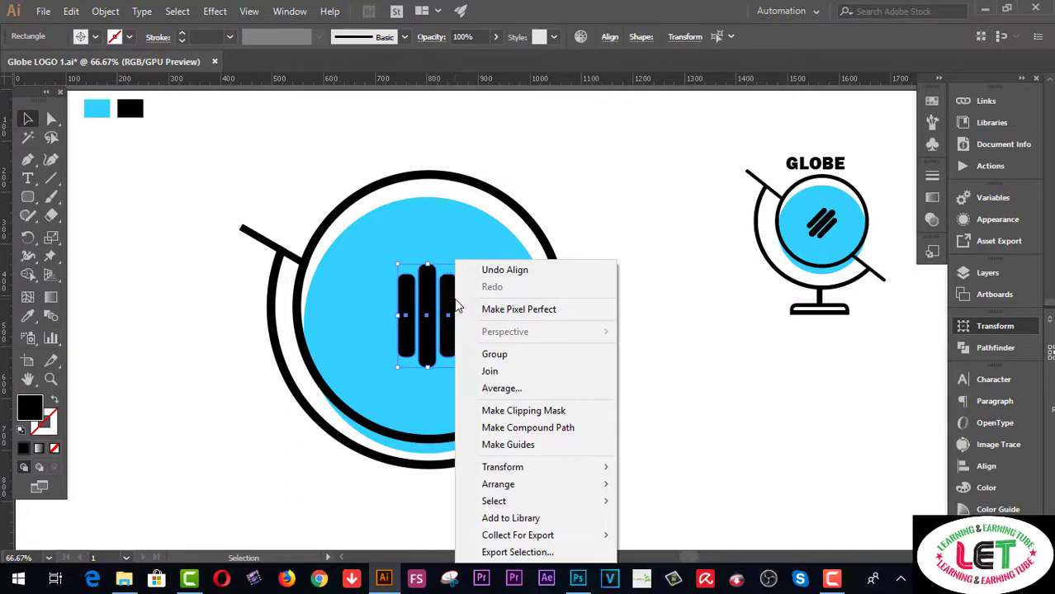
left_click(477, 355)
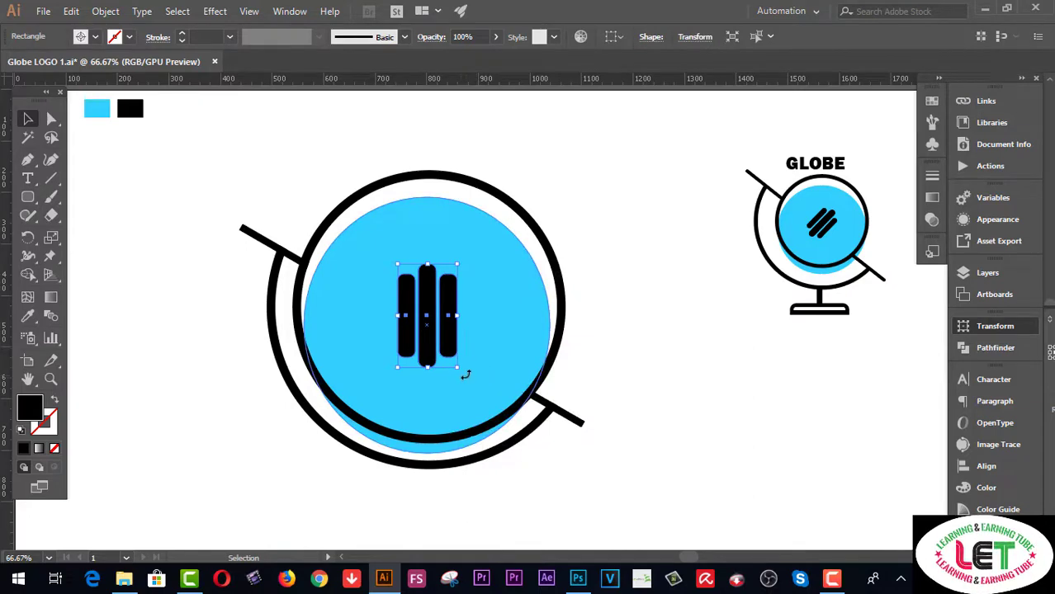
left_click_drag(465, 375, 408, 380)
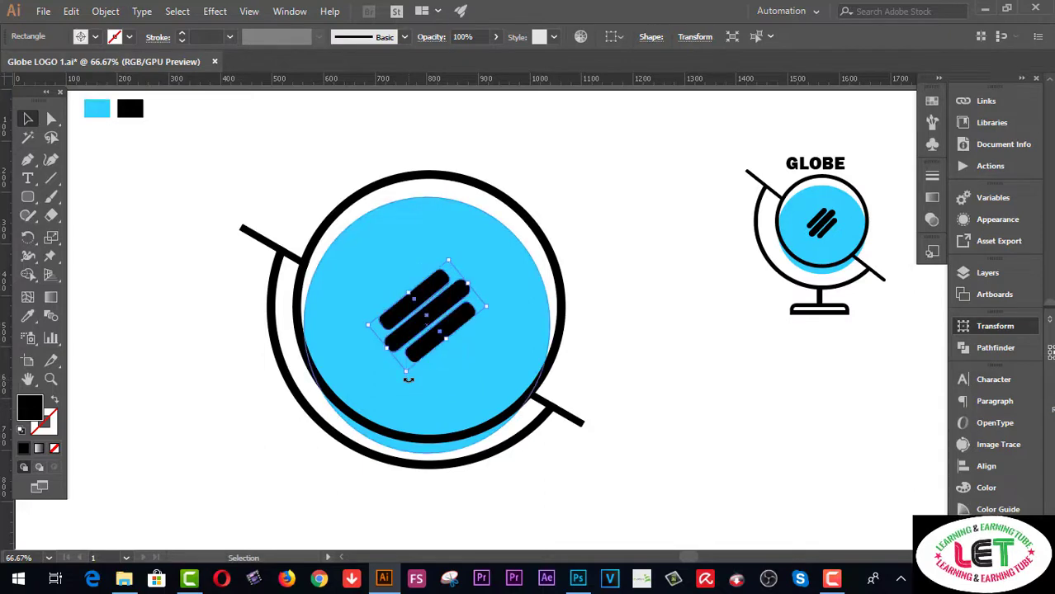
left_click(613, 222)
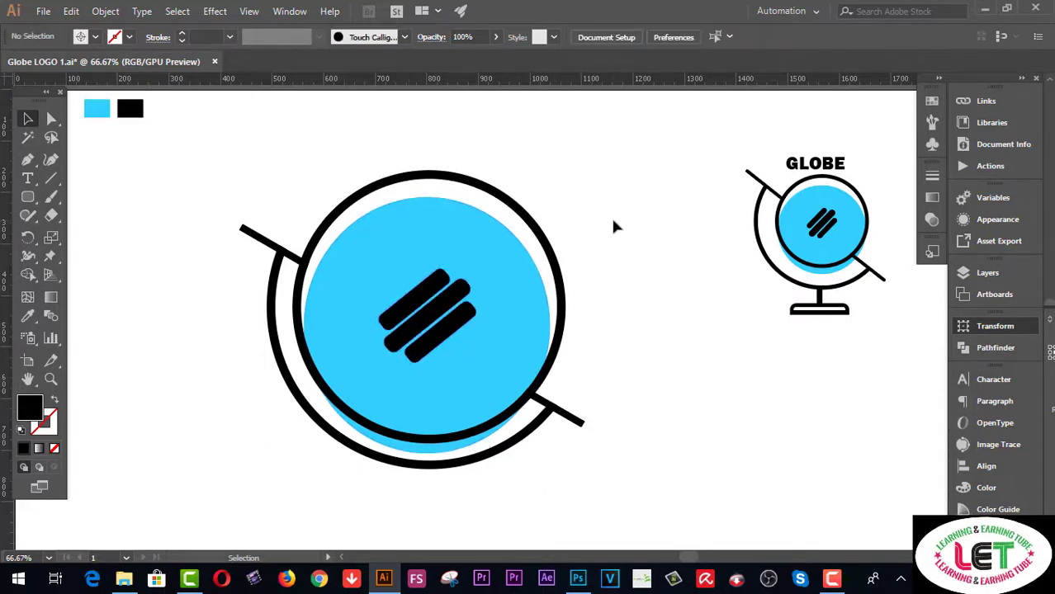
Step: Scroll down to the empty area below the large globe
scroll(618, 245, "down", 1)
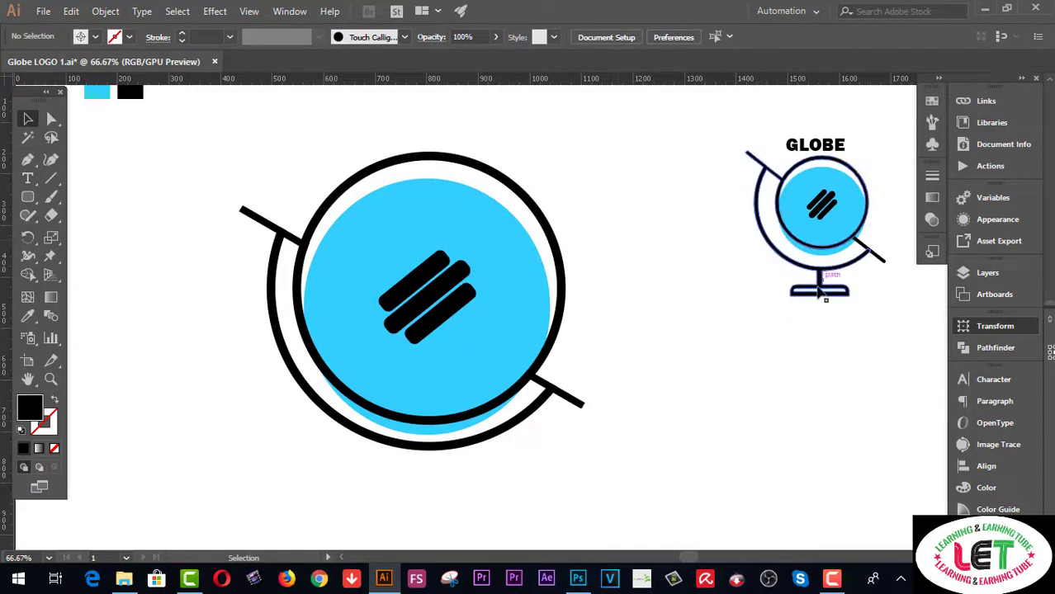
scroll(698, 356, "down", 1)
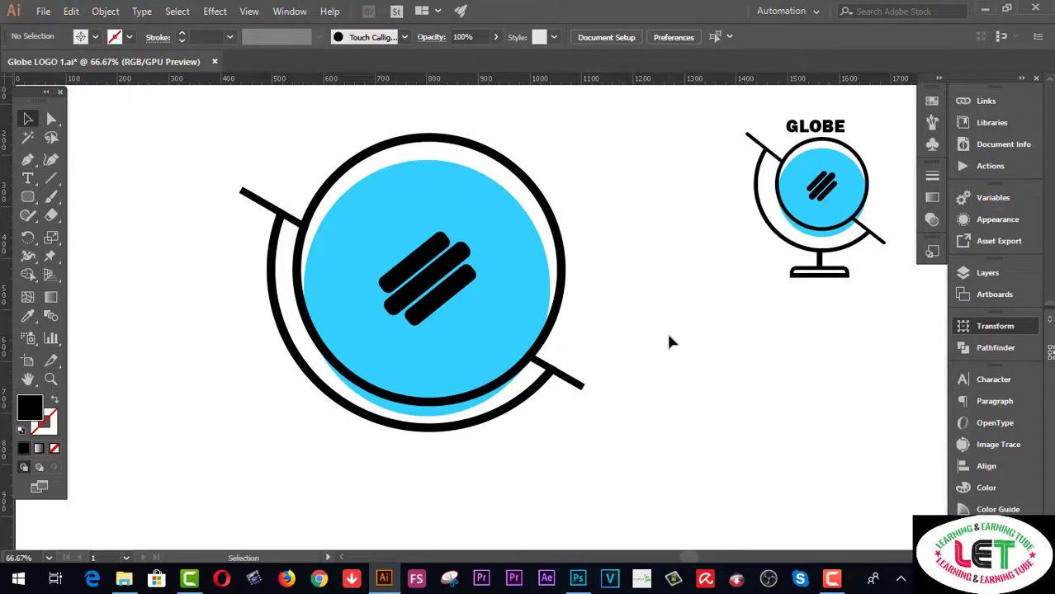
scroll(671, 342, "down", 1)
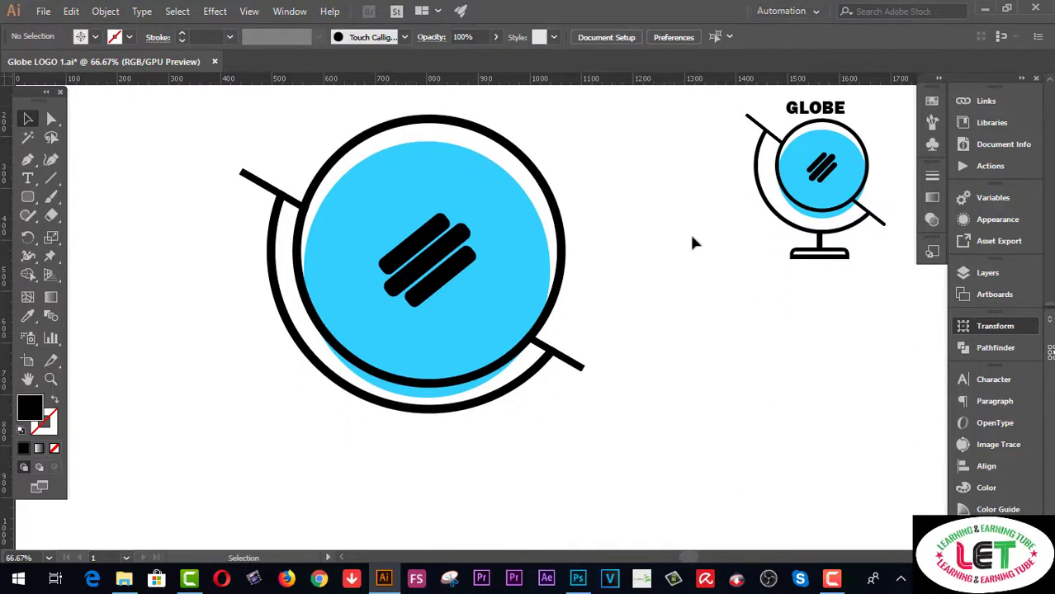
scroll(691, 236, "down", 1)
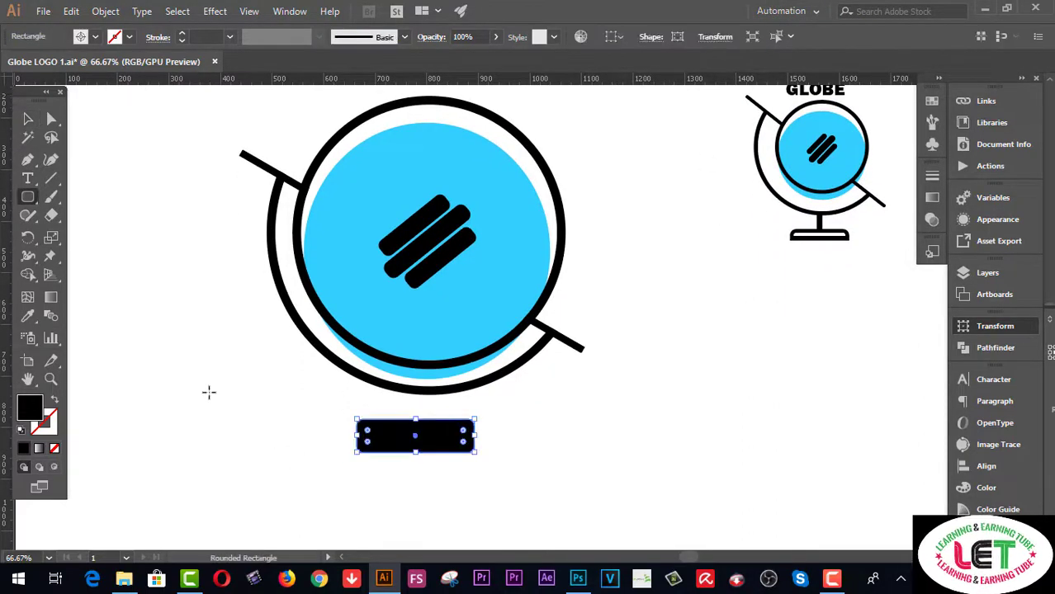
Step: Swap fill and stroke on the rounded rectangle and set its stroke weight to 13 pt
left_click(53, 401)
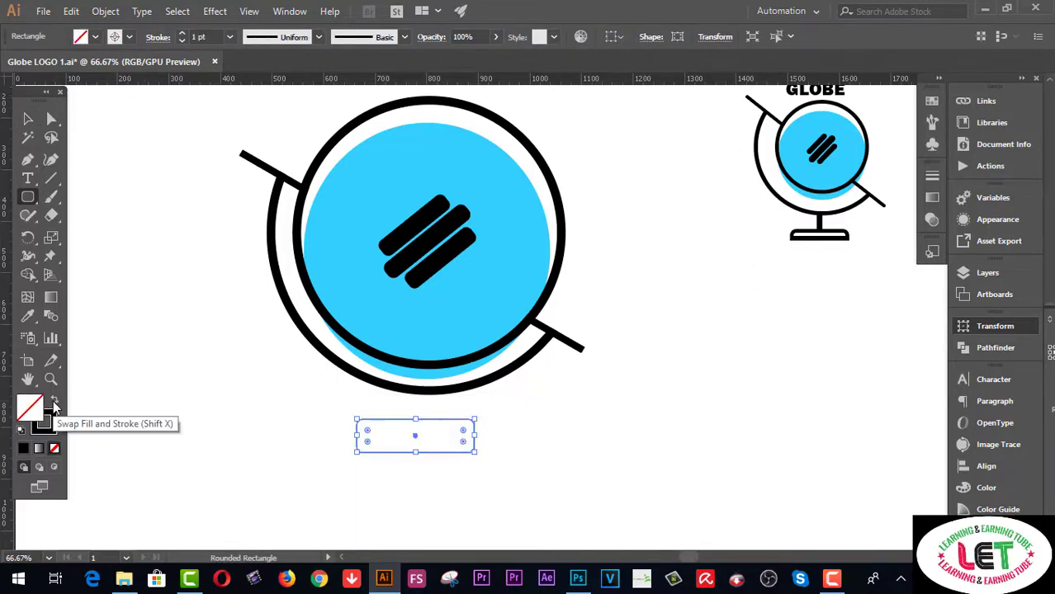
left_click(181, 33)
left_click(181, 33)
left_click(181, 33)
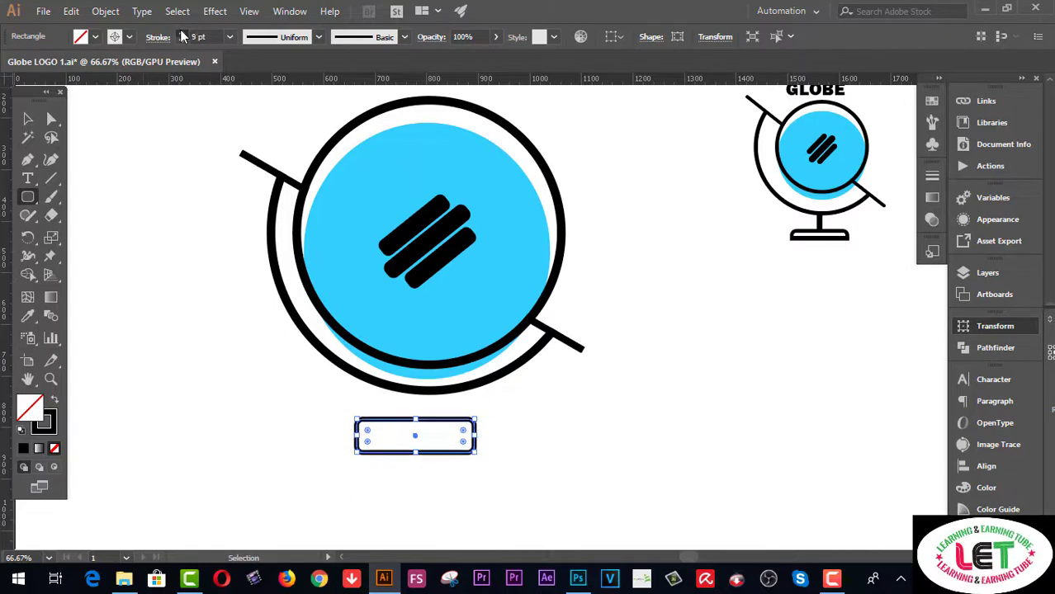
left_click(182, 33)
left_click(183, 34)
left_click(182, 33)
left_click(183, 34)
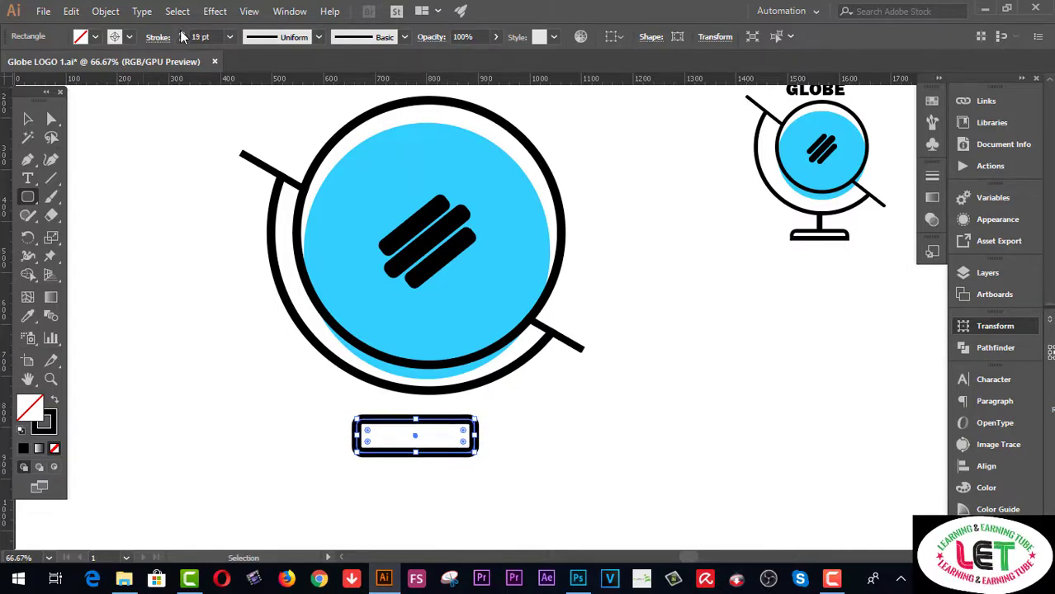
left_click(182, 34)
left_click(182, 34)
left_click(182, 34)
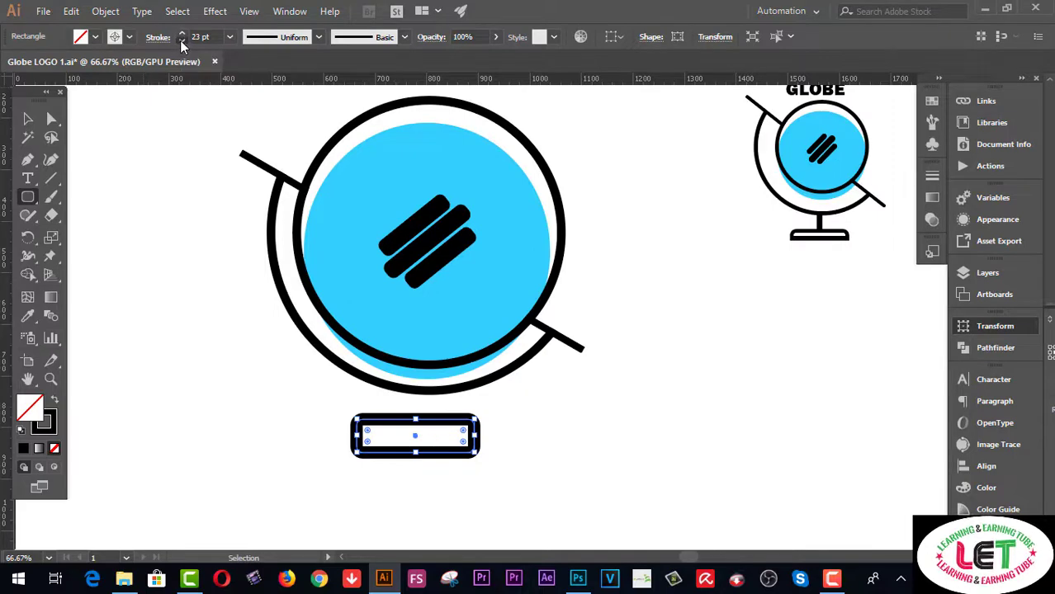
left_click(181, 40)
left_click(182, 41)
left_click(181, 41)
left_click(182, 40)
left_click(182, 41)
left_click(181, 41)
left_click(182, 41)
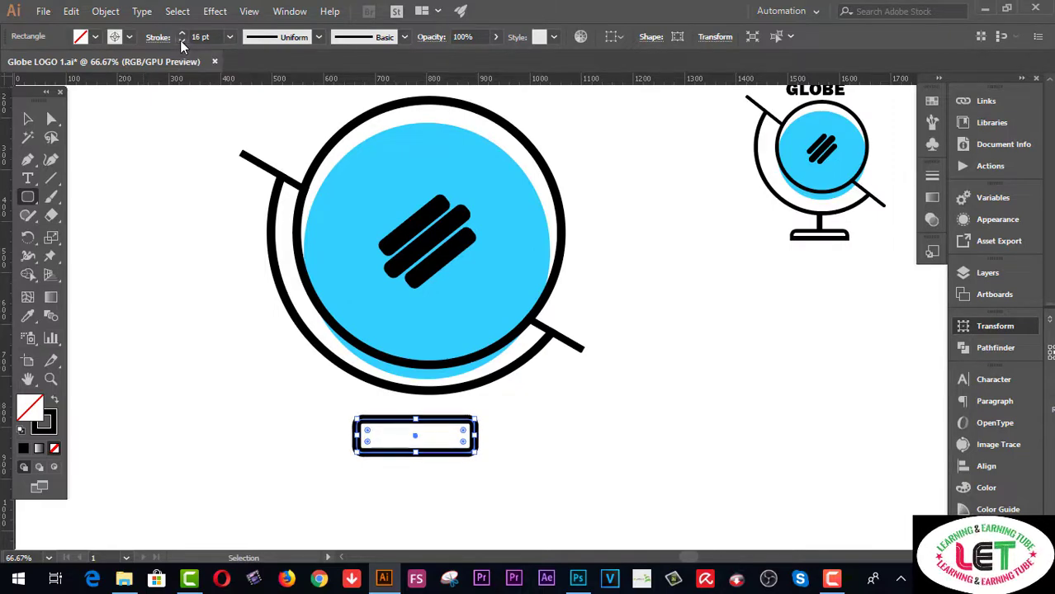
left_click(182, 41)
left_click(182, 40)
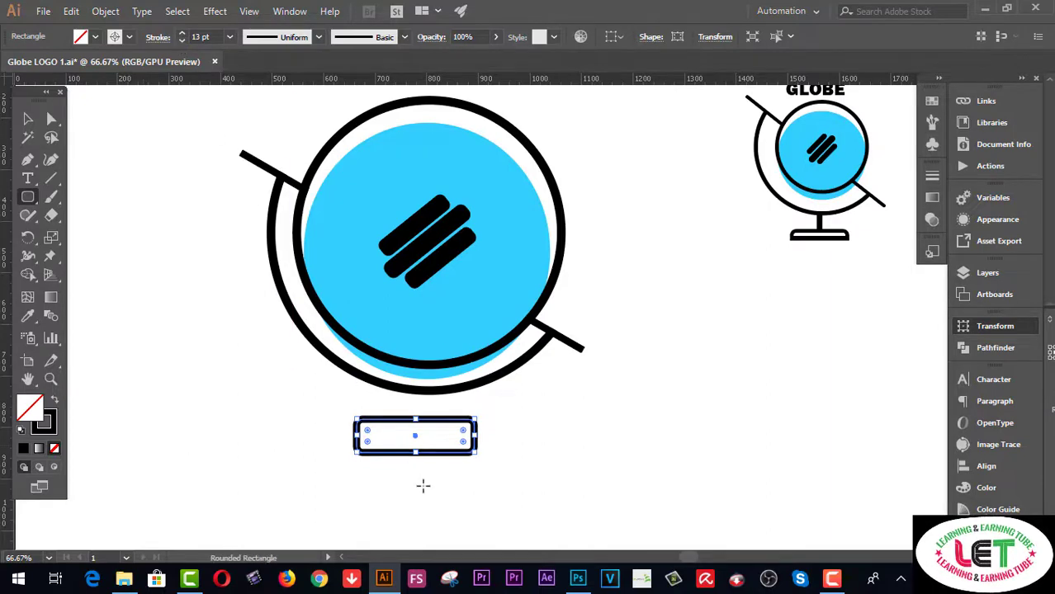
Step: Zoom in on the rounded rectangle and return to the Selection tool
scroll(426, 479, "down", 1)
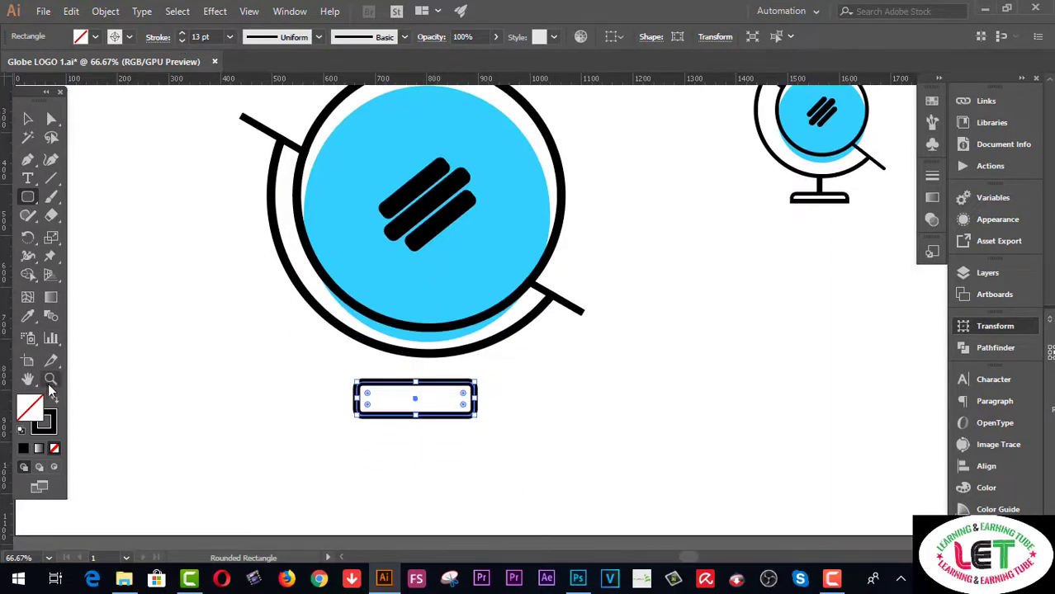
left_click(50, 379)
left_click(428, 418)
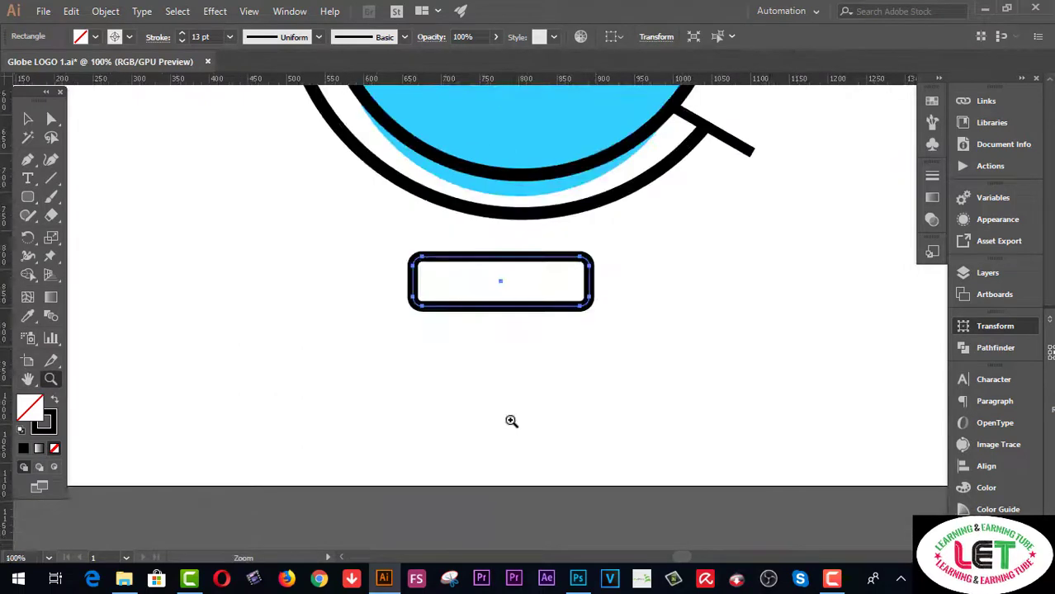
scroll(682, 349, "up", 3)
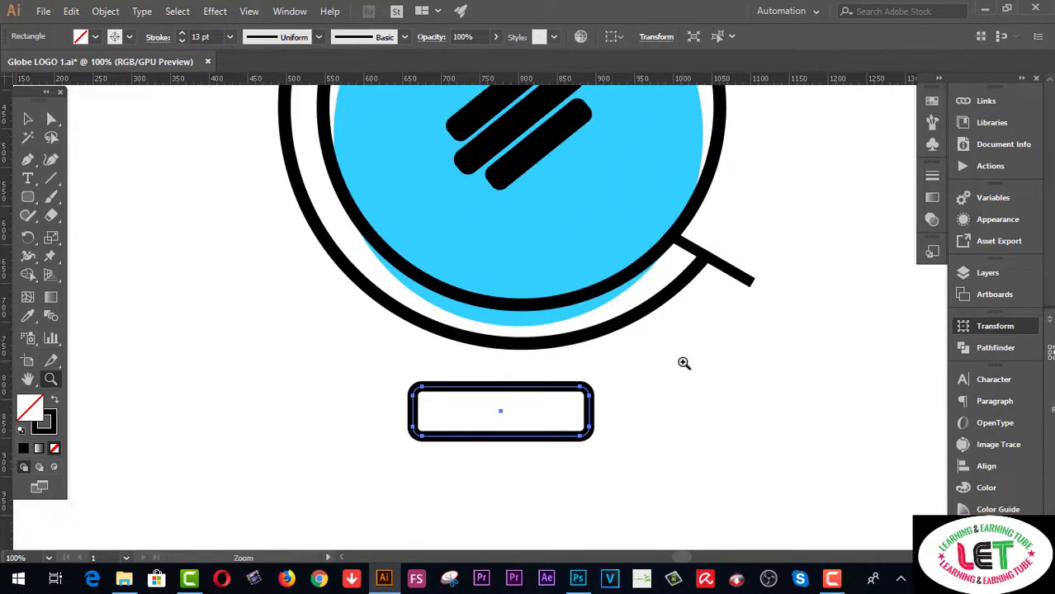
key("v")
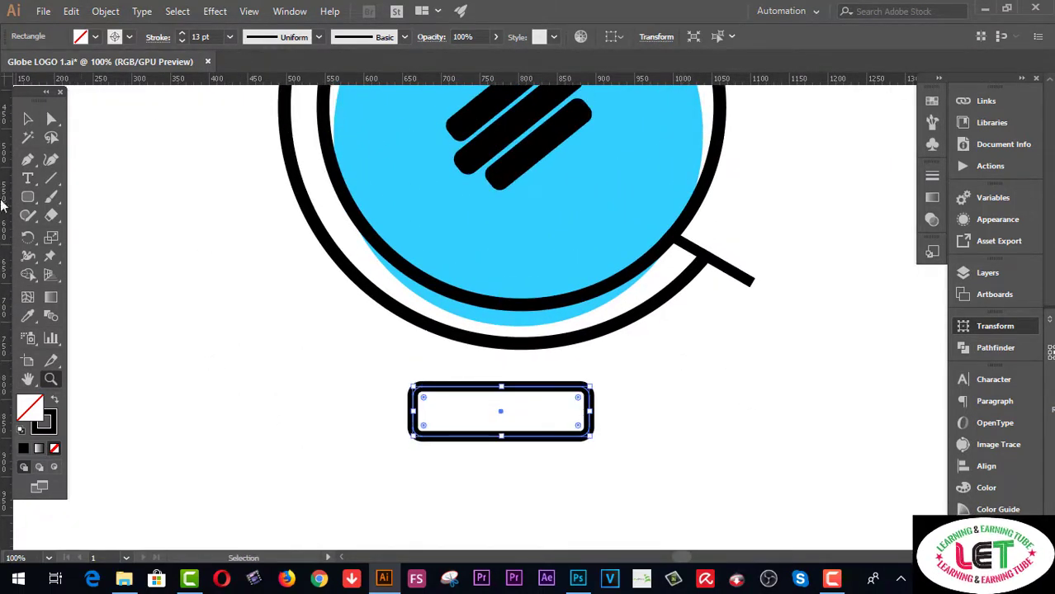
left_click(26, 121)
Step: Expand the rounded rectangle's fill and stroke with Object > Expand
left_click_drag(328, 402, 412, 431)
left_click(105, 11)
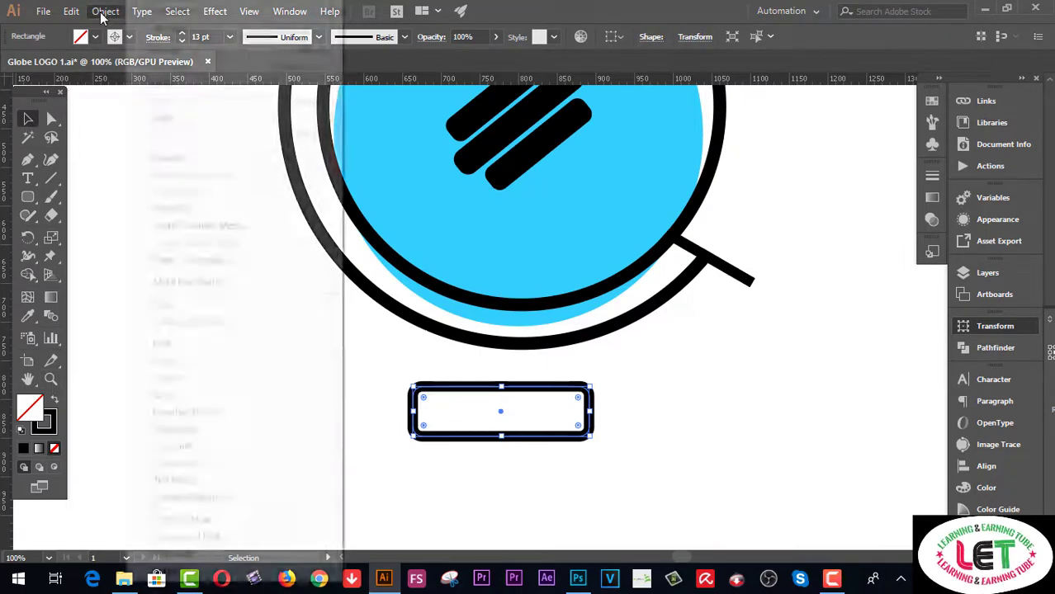
left_click(199, 160)
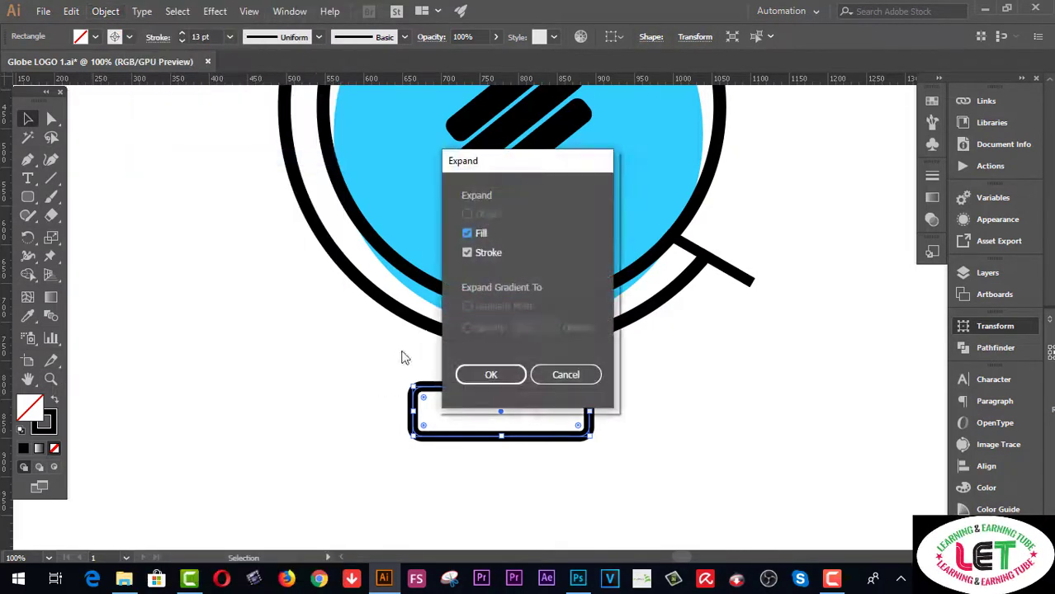
left_click(478, 376)
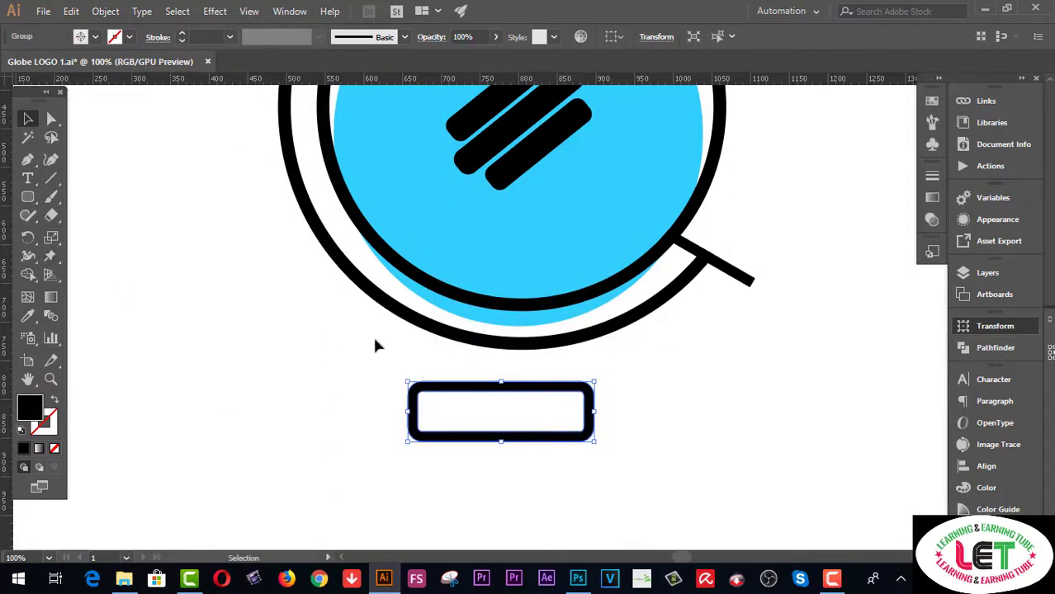
left_click(52, 178)
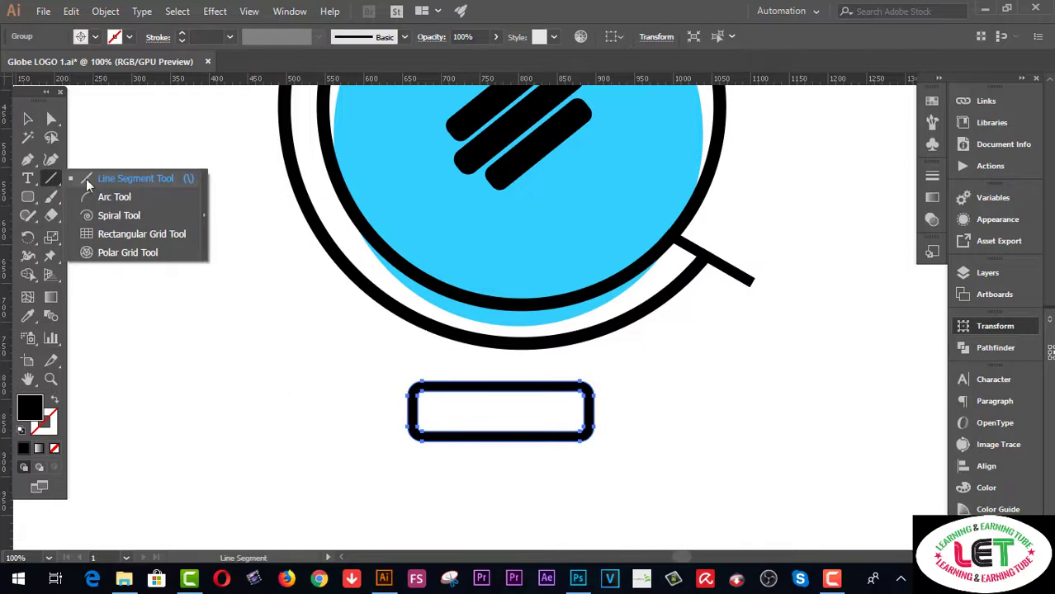
Step: Draw a horizontal line across the rounded rectangle with a black 15 pt stroke
left_click(116, 179)
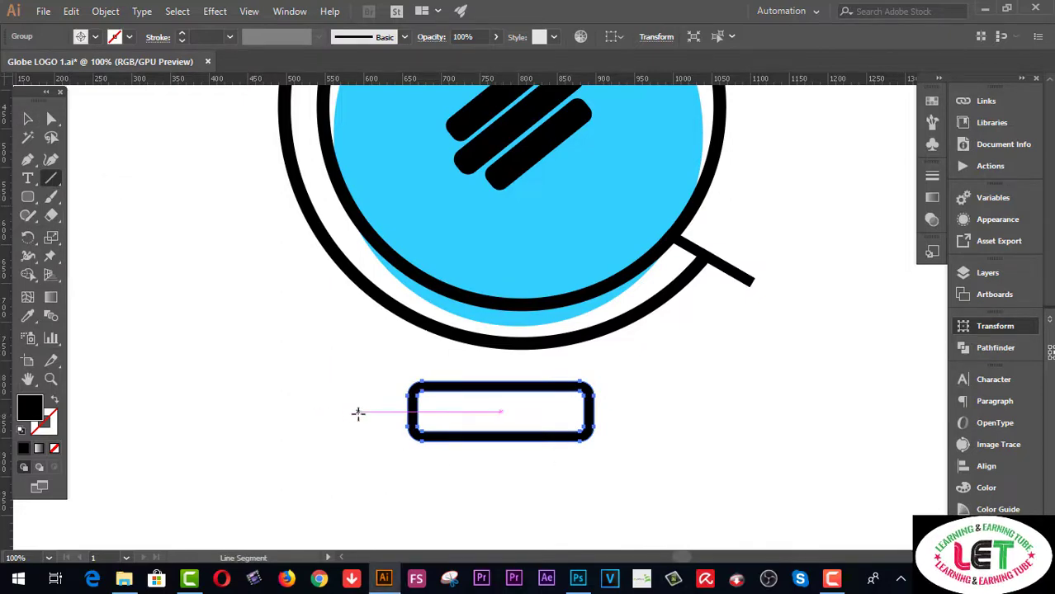
left_click_drag(358, 412, 673, 412)
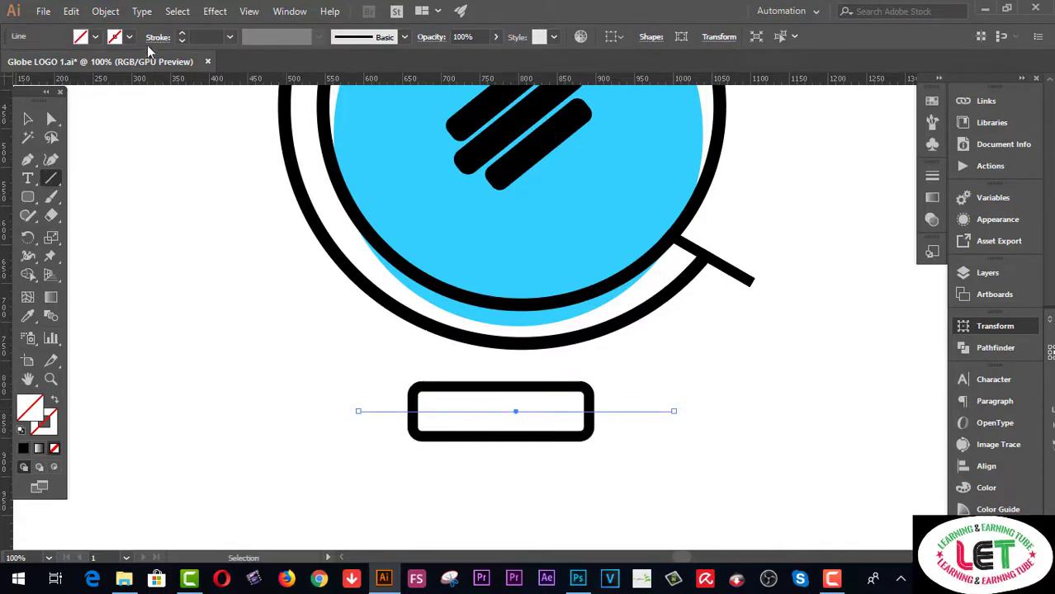
left_click(182, 34)
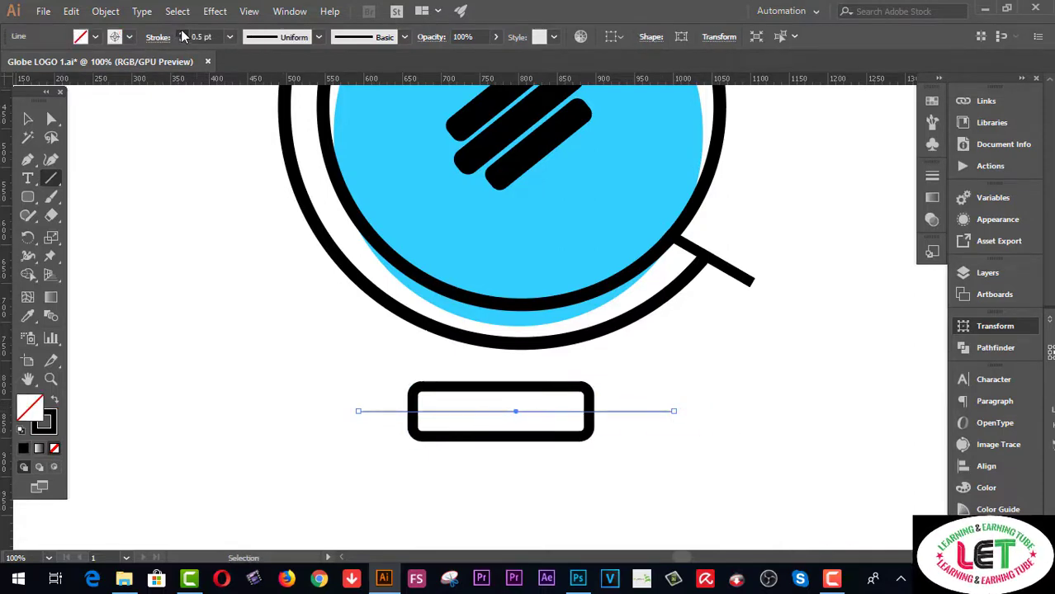
left_click(182, 33)
left_click(183, 34)
left_click(182, 33)
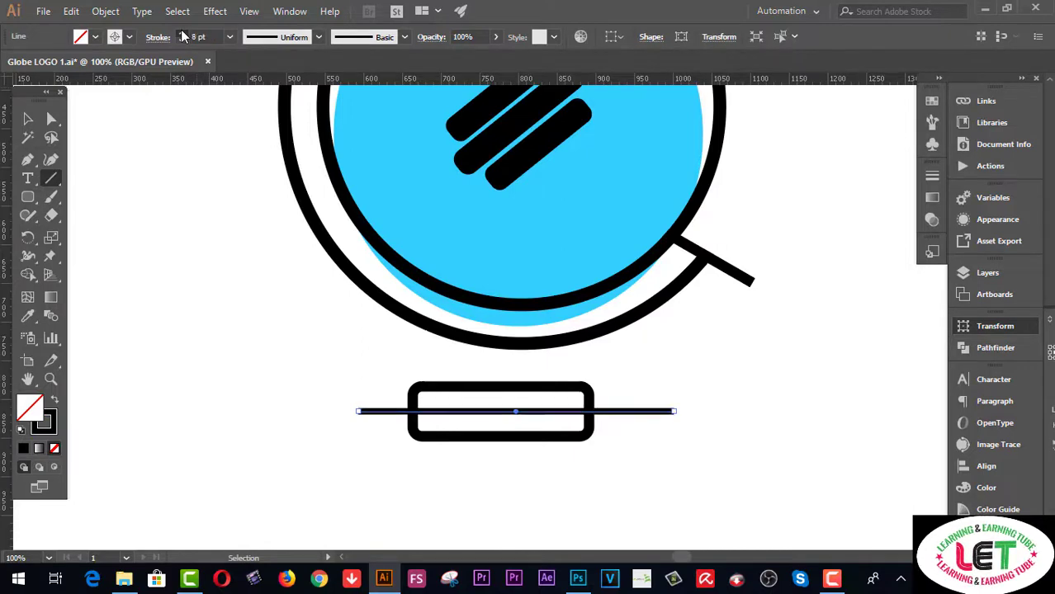
left_click(182, 34)
left_click(182, 34)
left_click(182, 33)
left_click(182, 34)
left_click(183, 34)
left_click(182, 34)
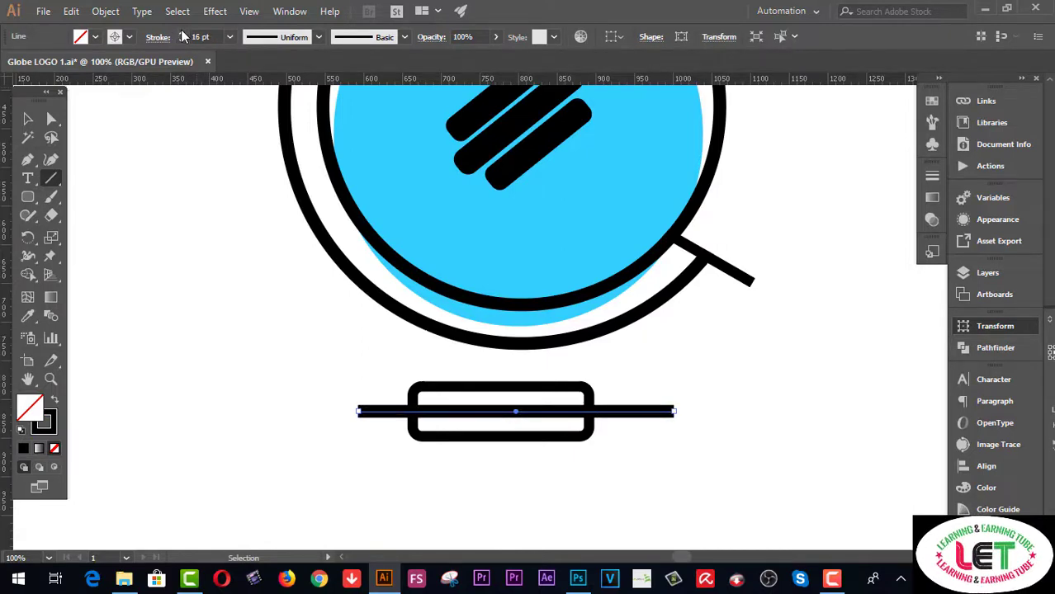
left_click(182, 39)
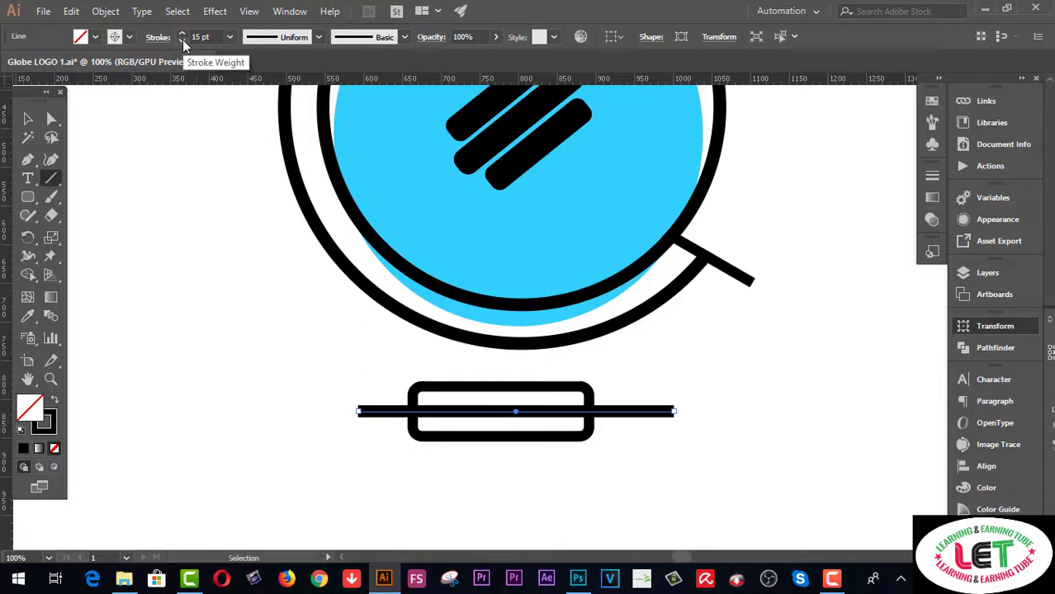
Step: Expand the line into a filled shape and select it with the rounded rectangle
left_click(26, 118)
left_click_drag(360, 444, 360, 442)
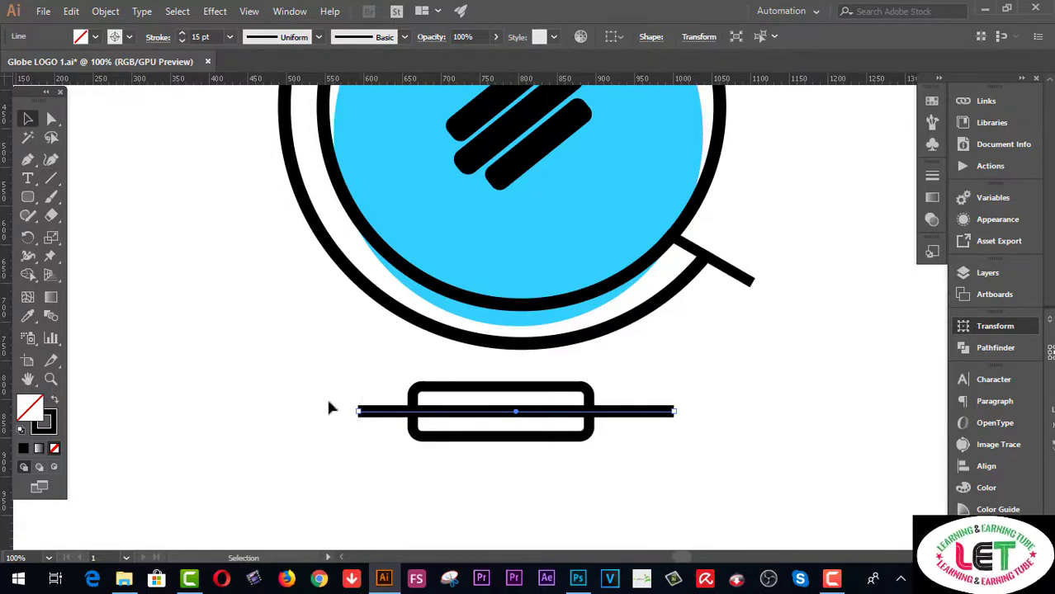
left_click(108, 15)
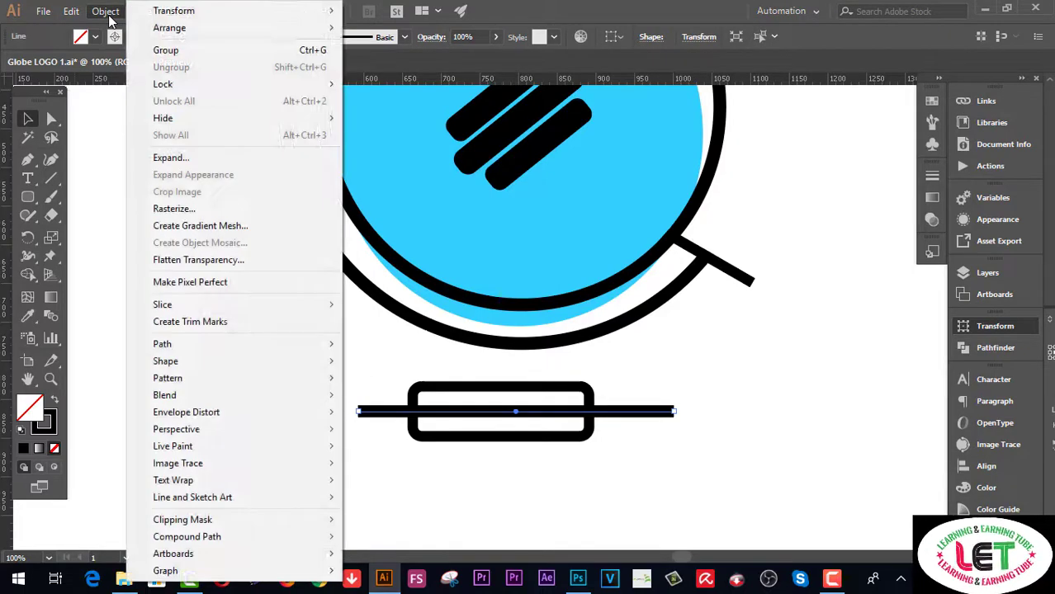
left_click(181, 158)
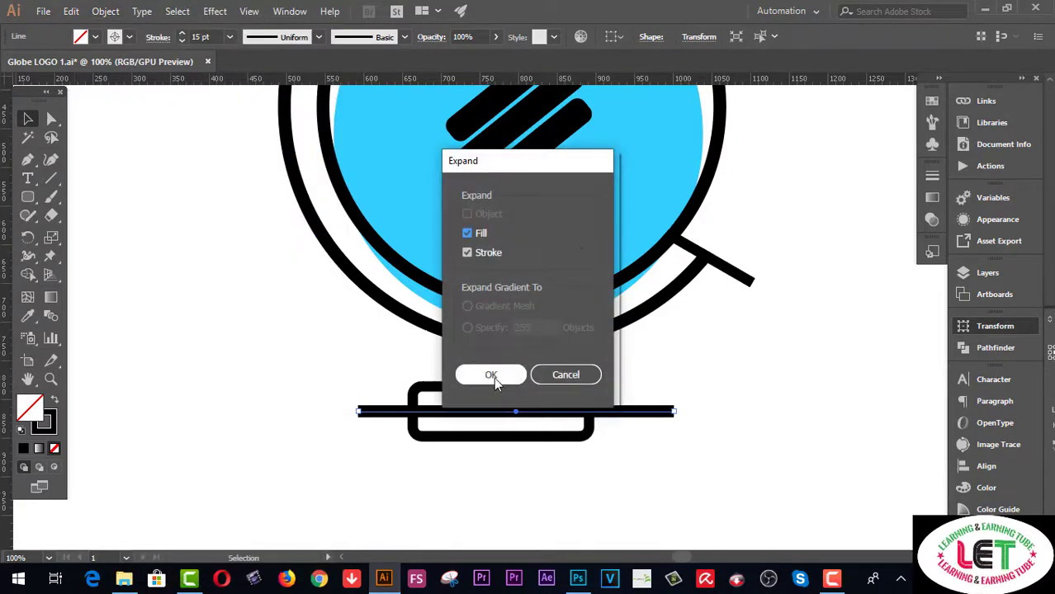
left_click(493, 378)
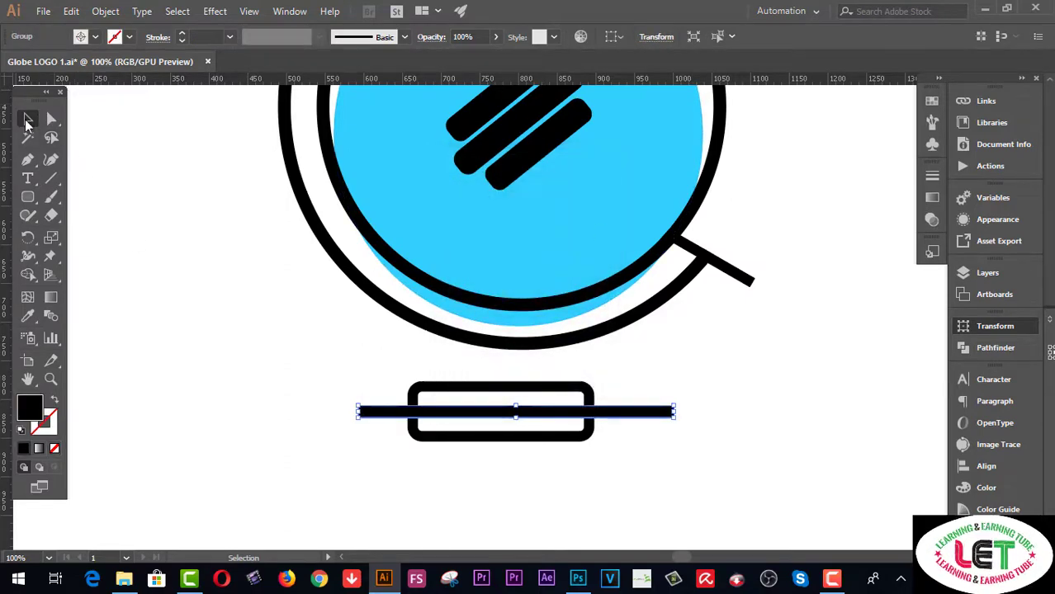
left_click_drag(348, 376, 450, 447)
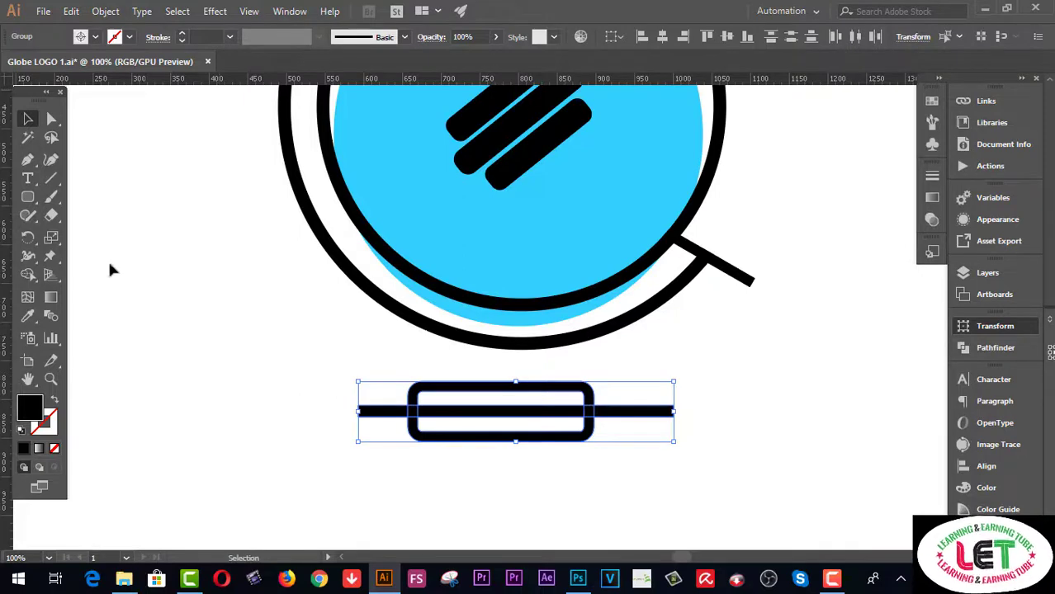
Step: With the Shape Builder, delete the bar's outer ends and the rectangle's bottom strip, then zoom out
left_click(24, 278)
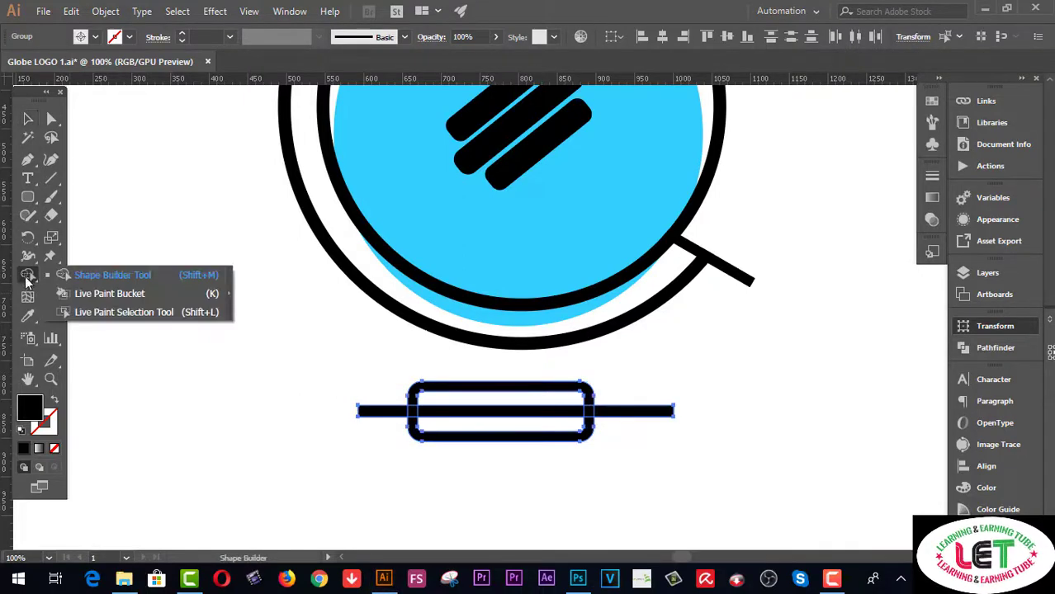
left_click(74, 279)
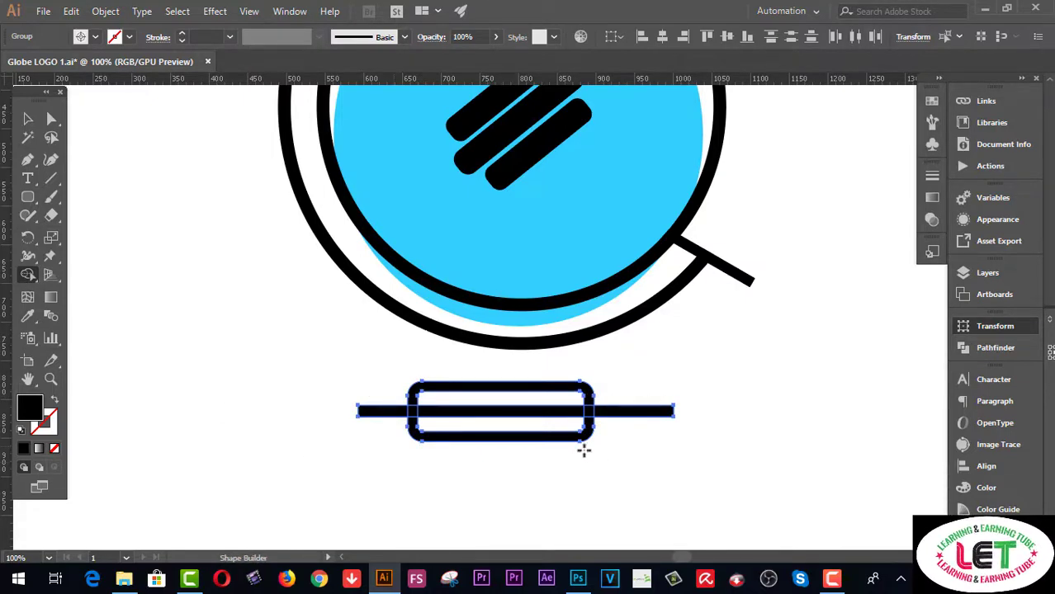
left_click(378, 411, "alt")
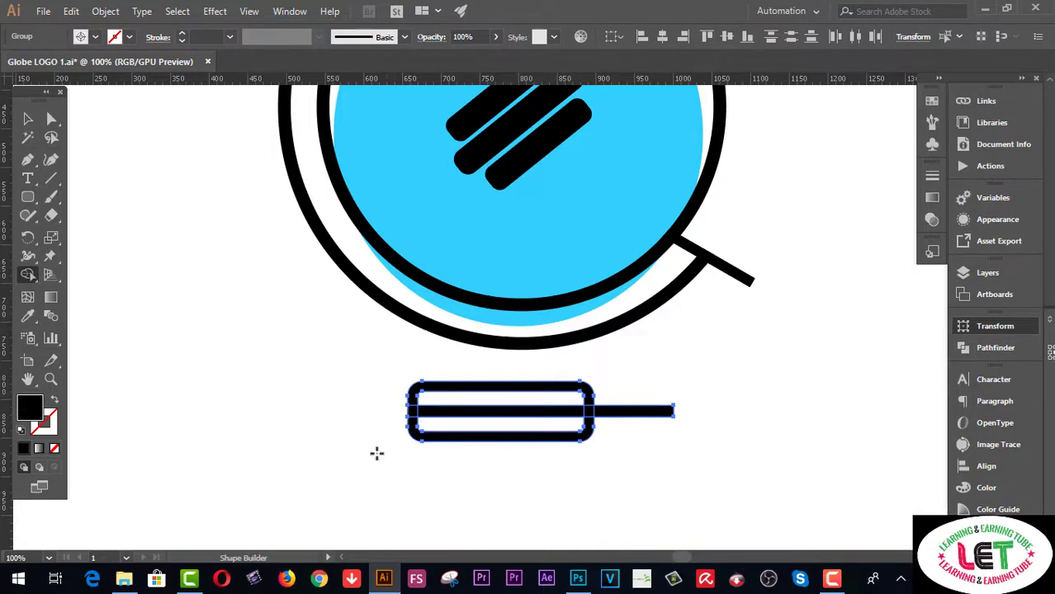
mouse_move(630, 405)
left_mouse_down()
mouse_move(630, 450)
mouse_move(398, 434)
left_mouse_up()
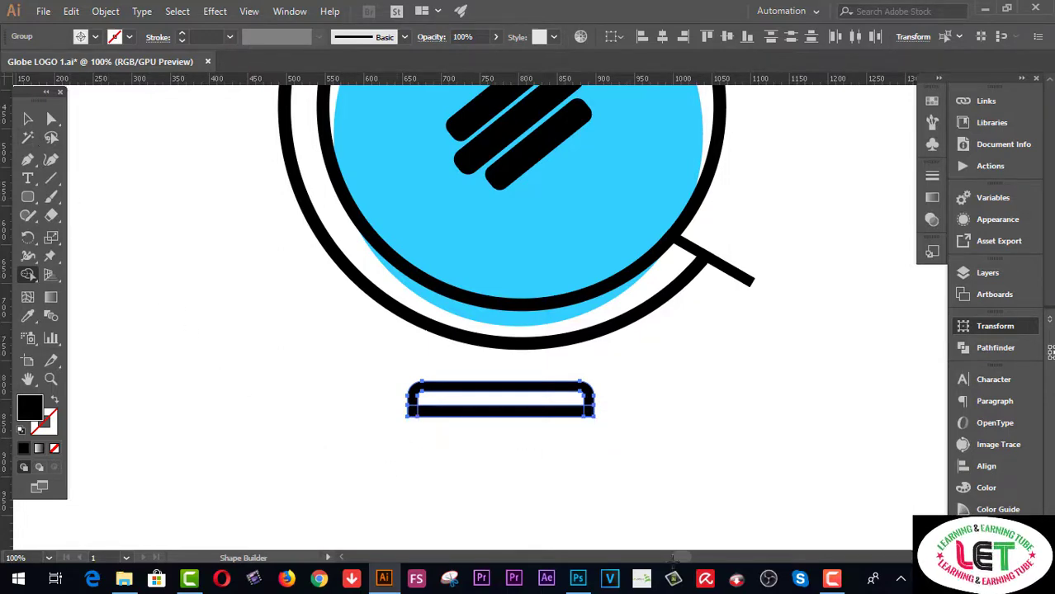
left_click(27, 118)
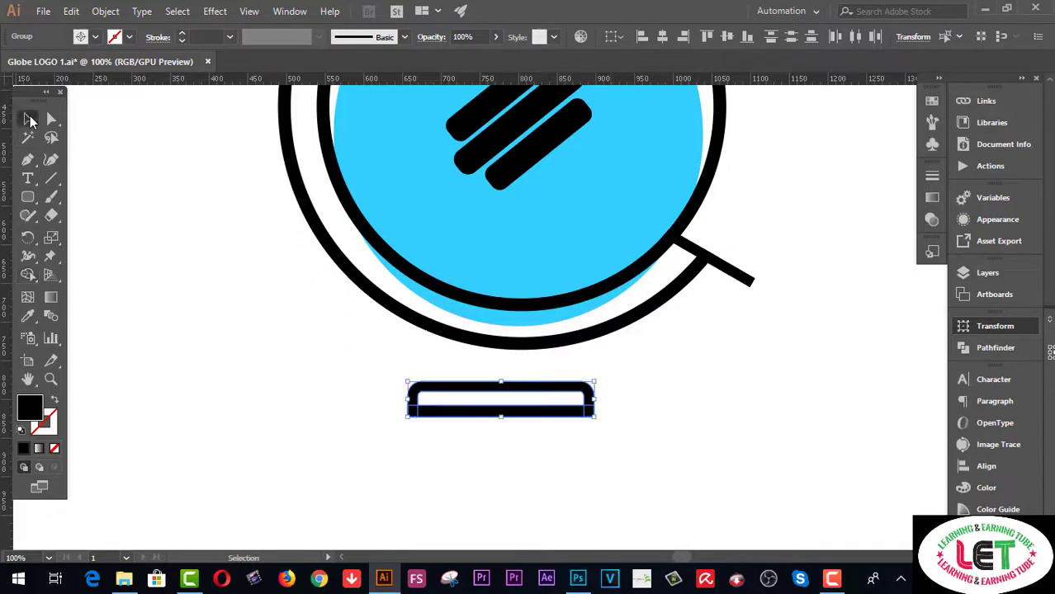
left_click(188, 210)
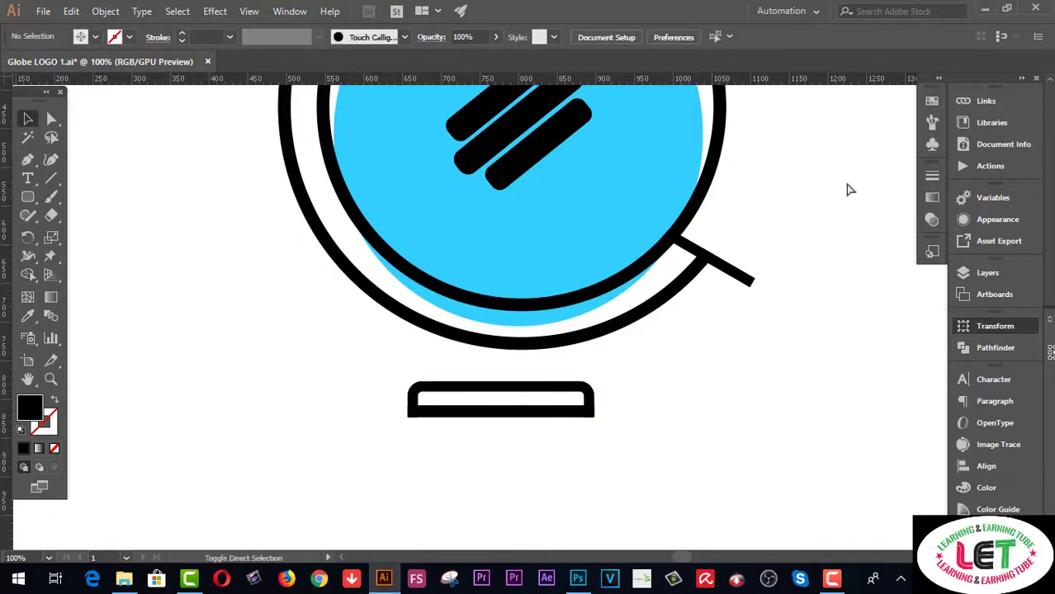
left_click(687, 354, "ctrl+alt")
left_click(506, 242, "ctrl+alt")
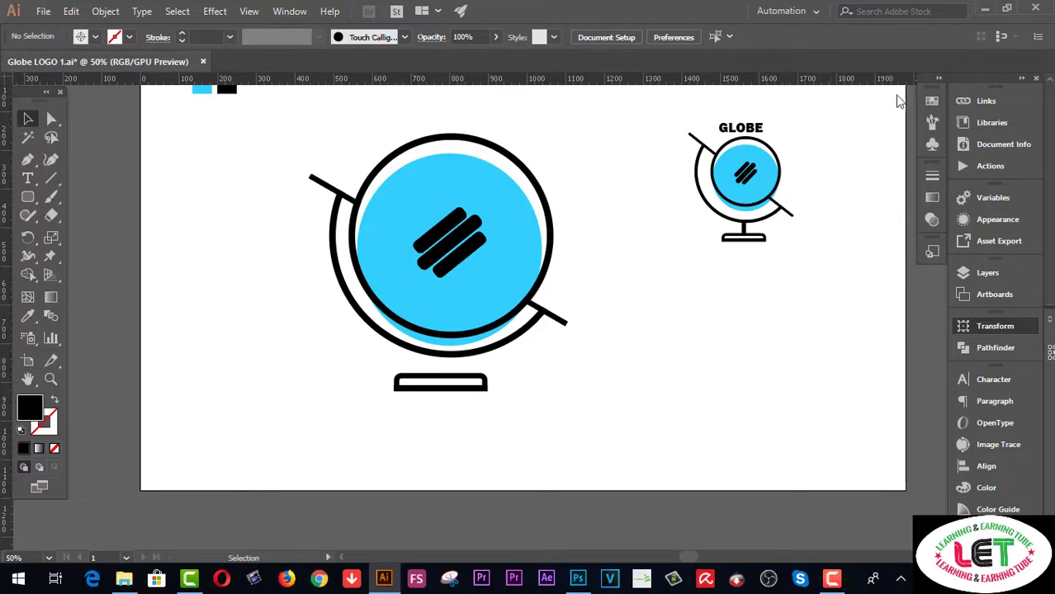
Step: Draw a small rectangle as a neck between the globe and its stand
left_click(28, 197)
left_click_drag(437, 354, 447, 372)
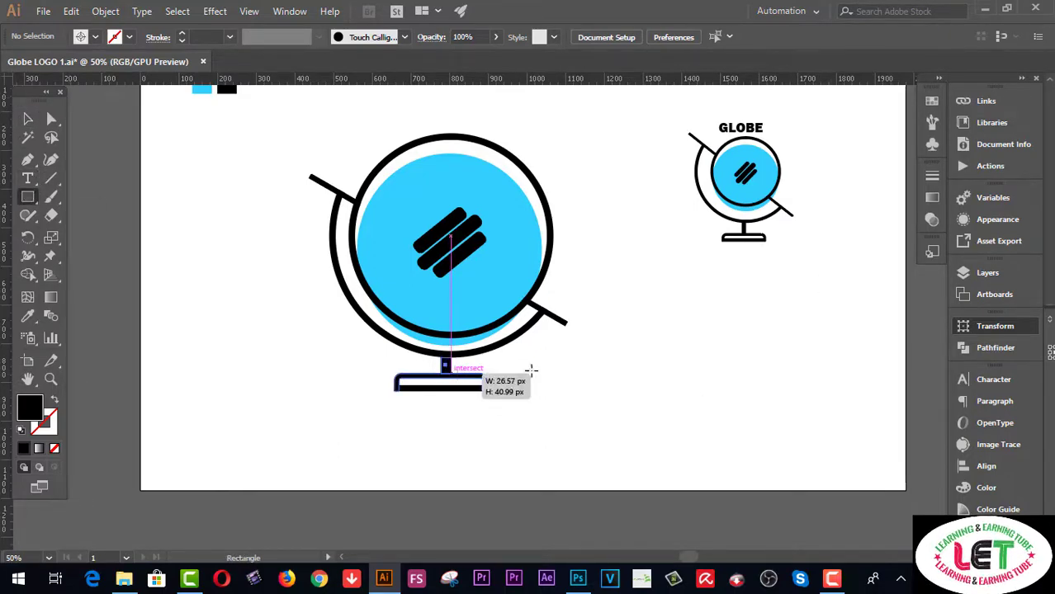
key("z")
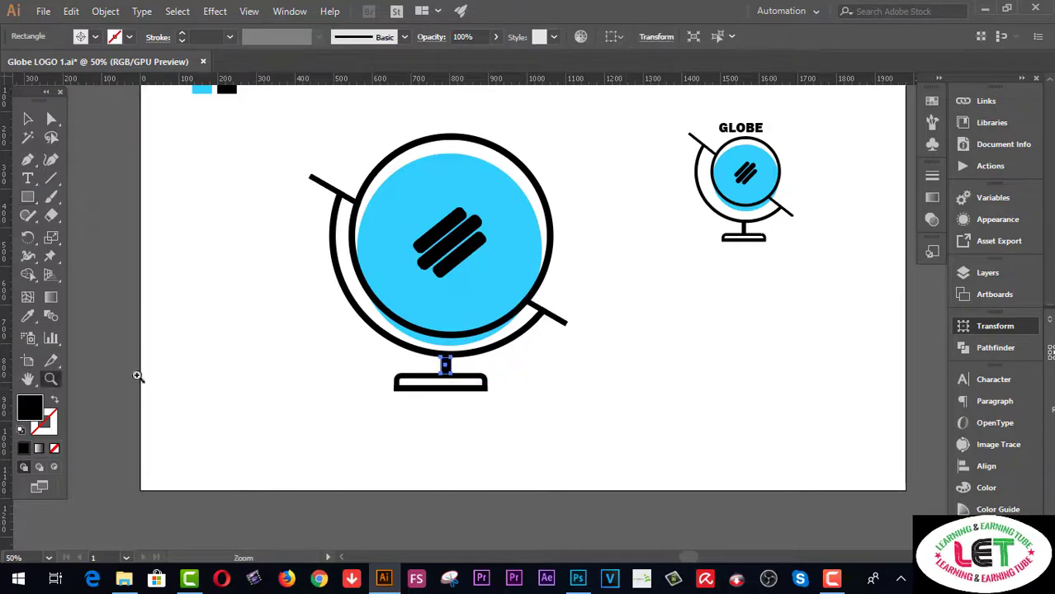
left_click(478, 370)
scroll(579, 339, "up", 2)
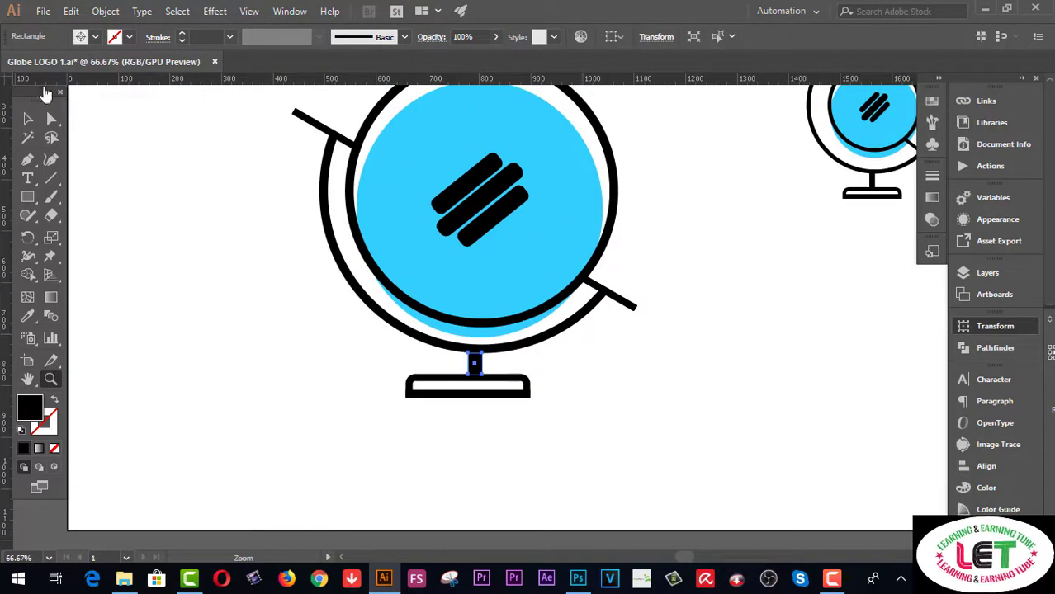
left_click(27, 118)
left_click(307, 265)
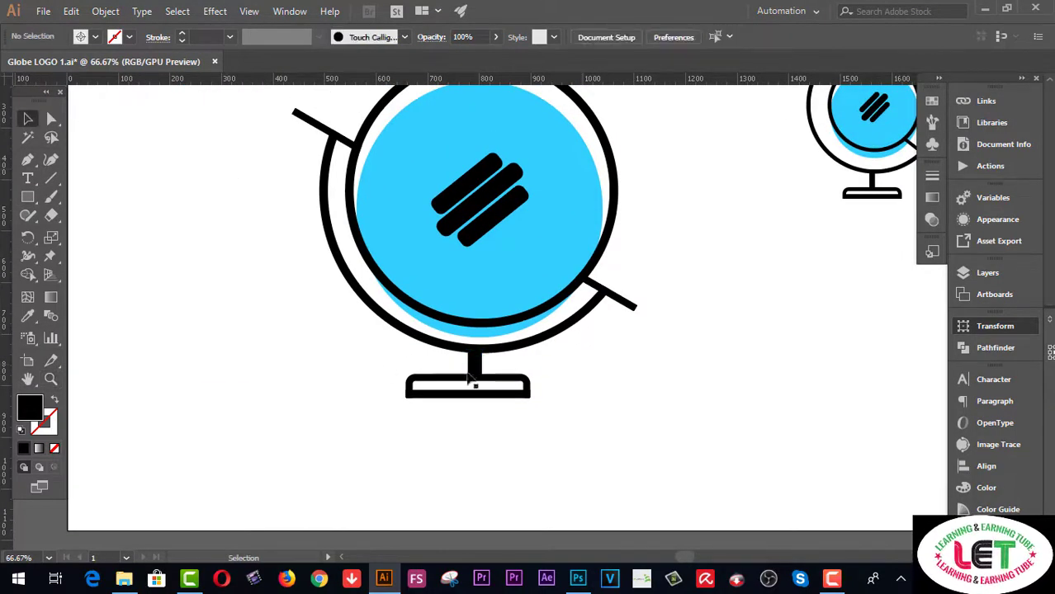
scroll(598, 463, "up", 1)
scroll(604, 488, "up", 1)
Step: Horizontally centre the neck and the stand on each other
left_click_drag(603, 486, 377, 398)
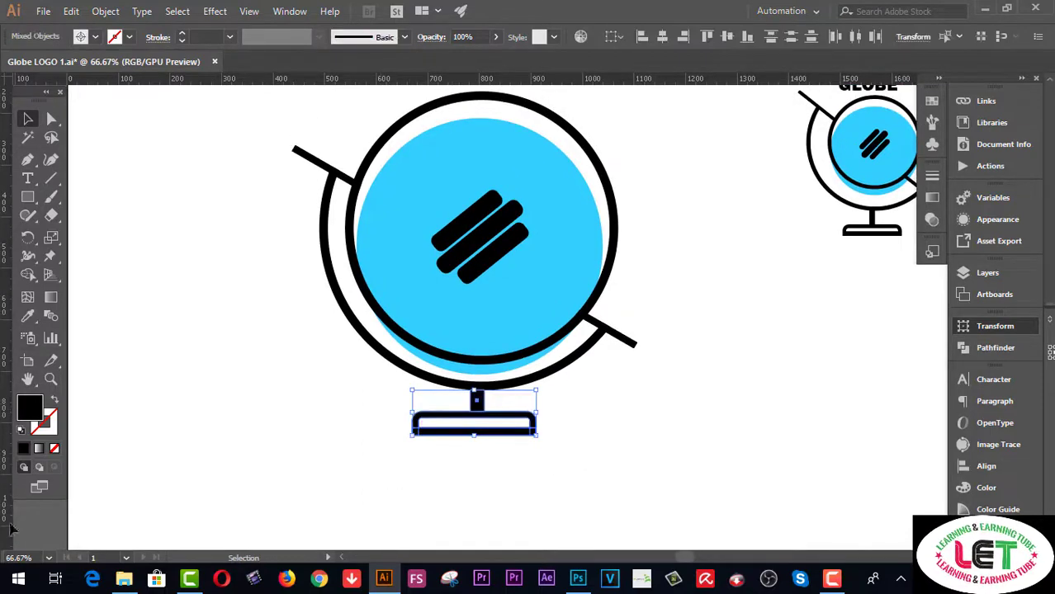
left_click(660, 36)
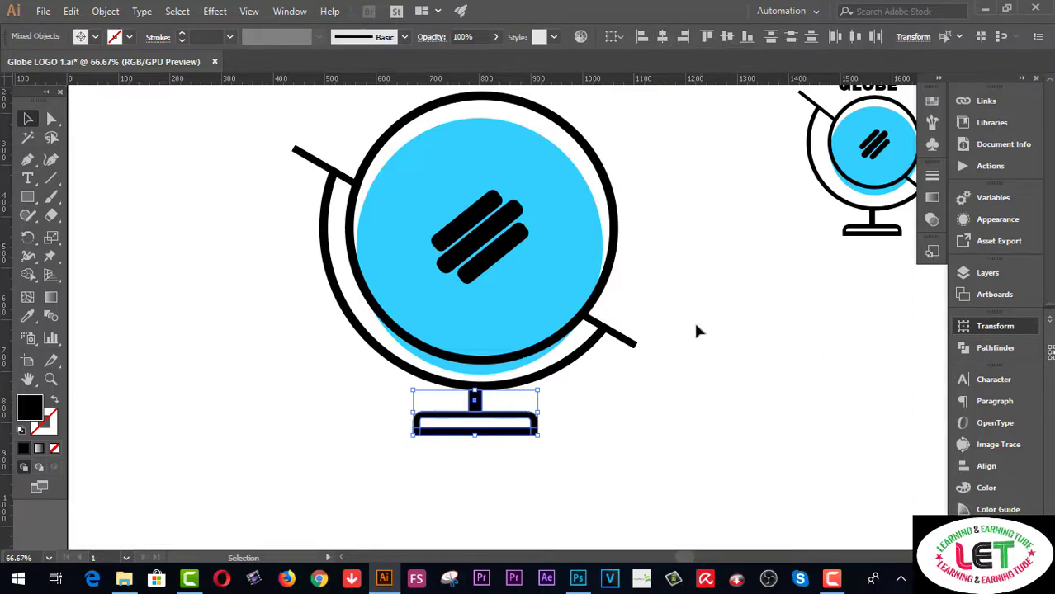
left_click(725, 366)
scroll(692, 448, "up", 2)
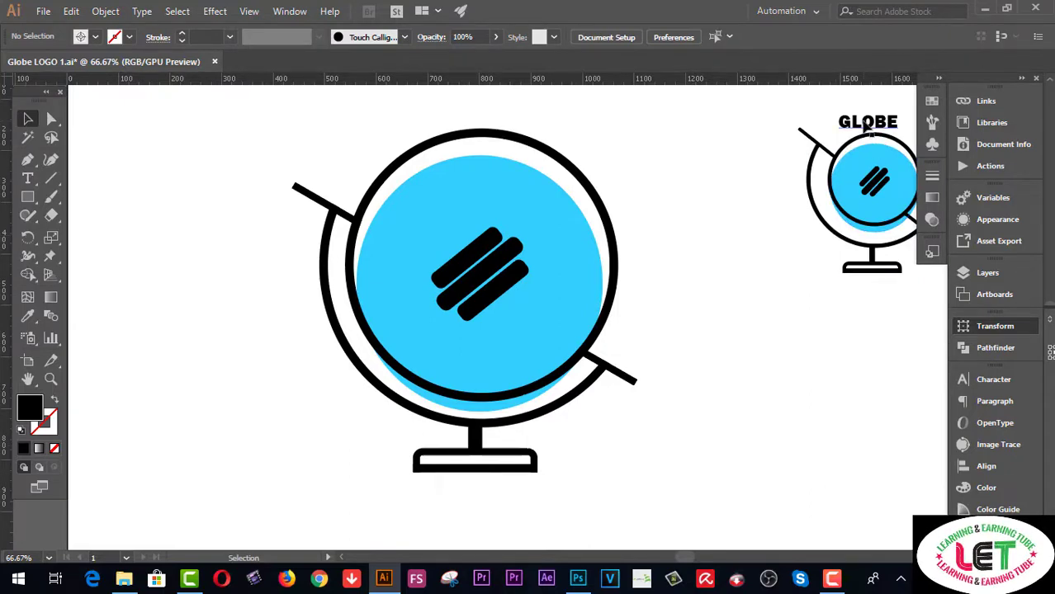
scroll(710, 408, "up", 1)
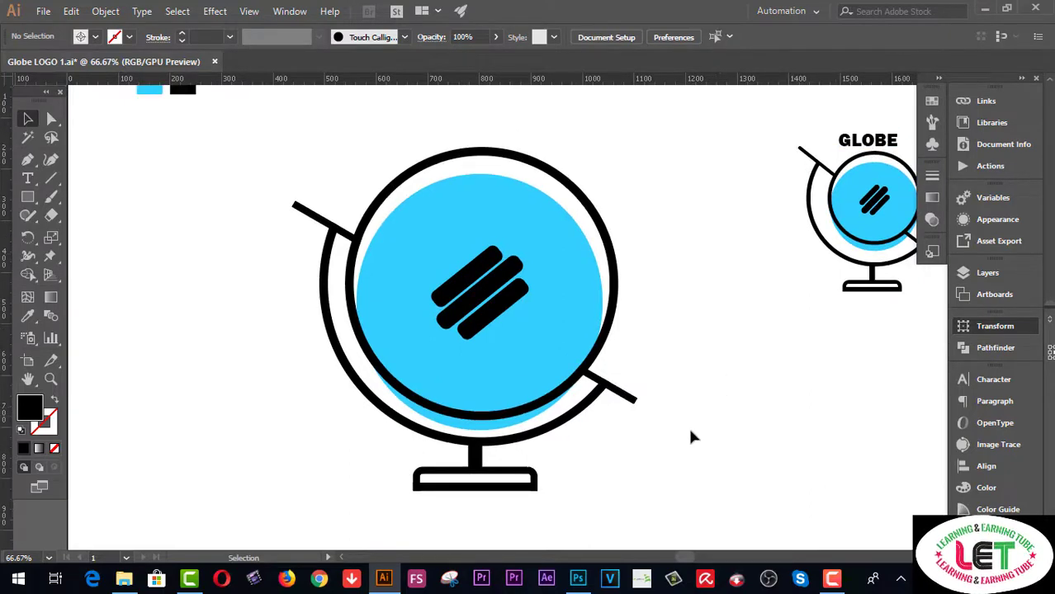
scroll(667, 477, "down", 1)
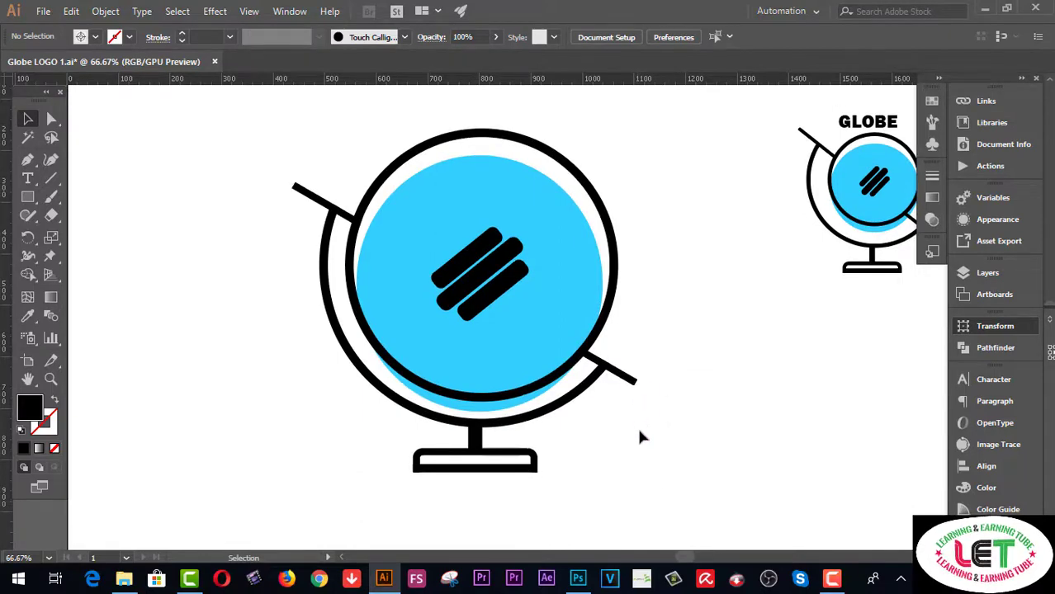
Step: Select the globe, stripes, ring, arc, neck and stand, and group them
left_click_drag(641, 434, 608, 284)
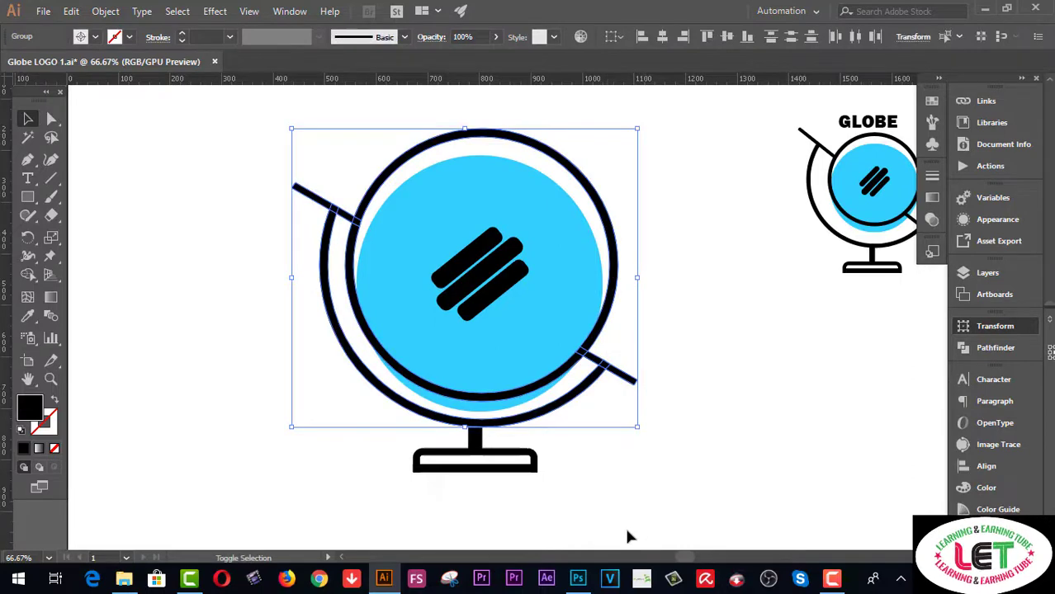
left_click_drag(626, 529, 457, 425)
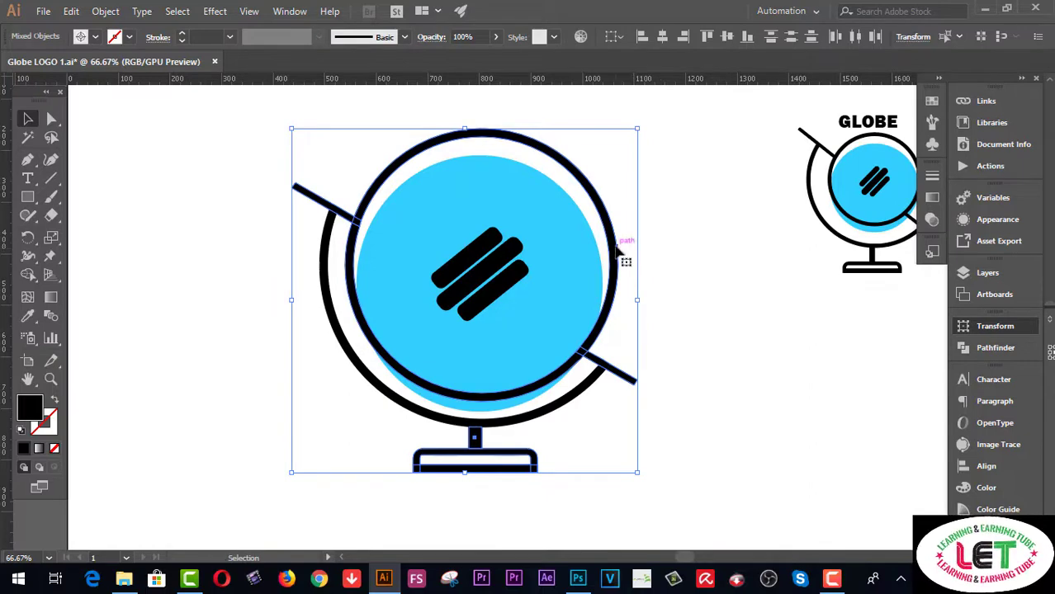
right_click(616, 246)
left_click(649, 341)
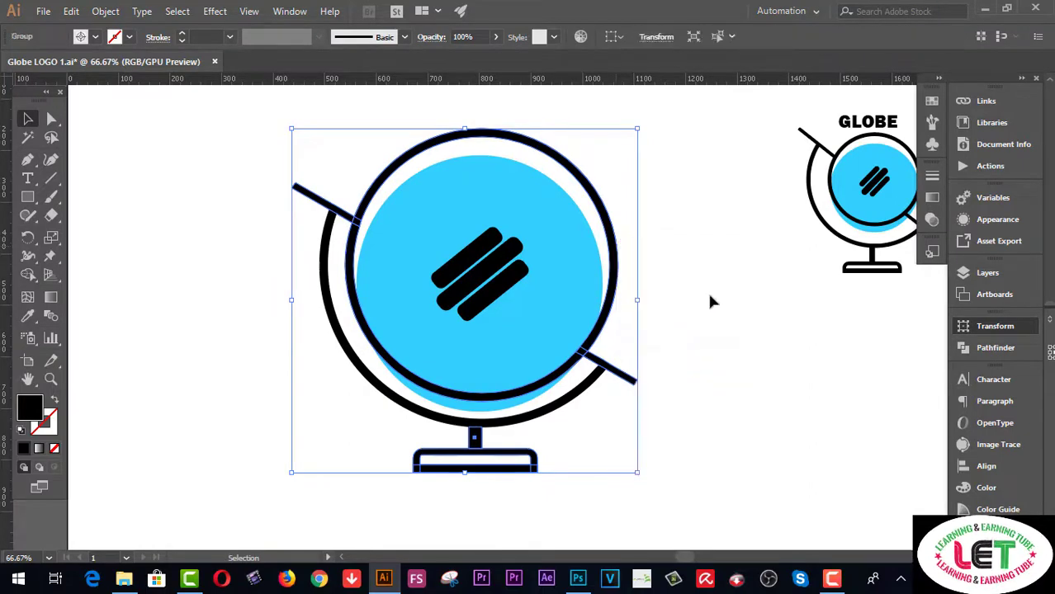
left_click(712, 302)
left_click(569, 299)
left_click_drag(714, 450, 337, 163)
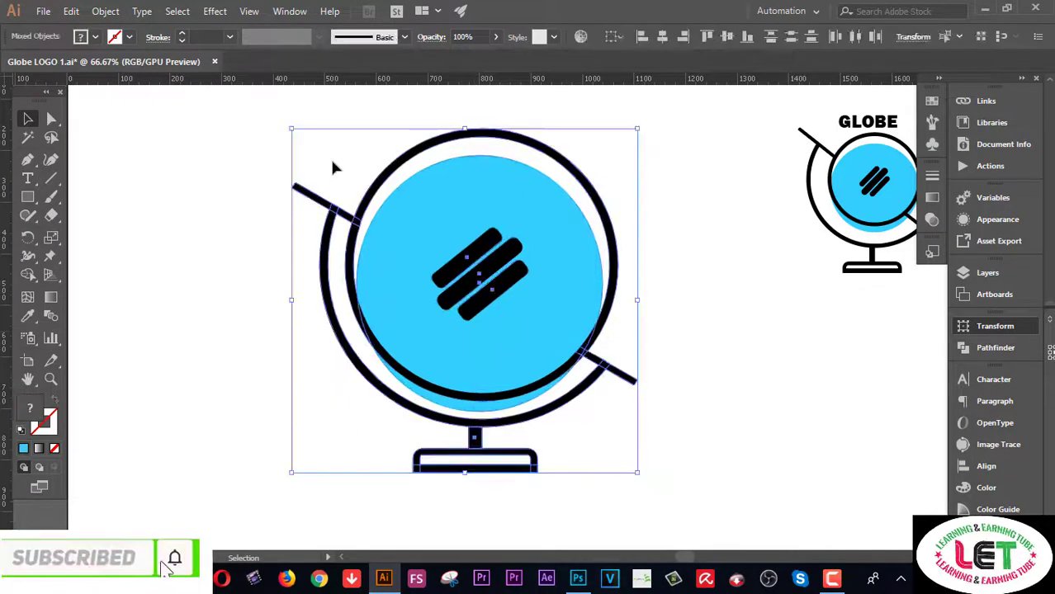
right_click(448, 202)
left_click(464, 290)
left_click(697, 317)
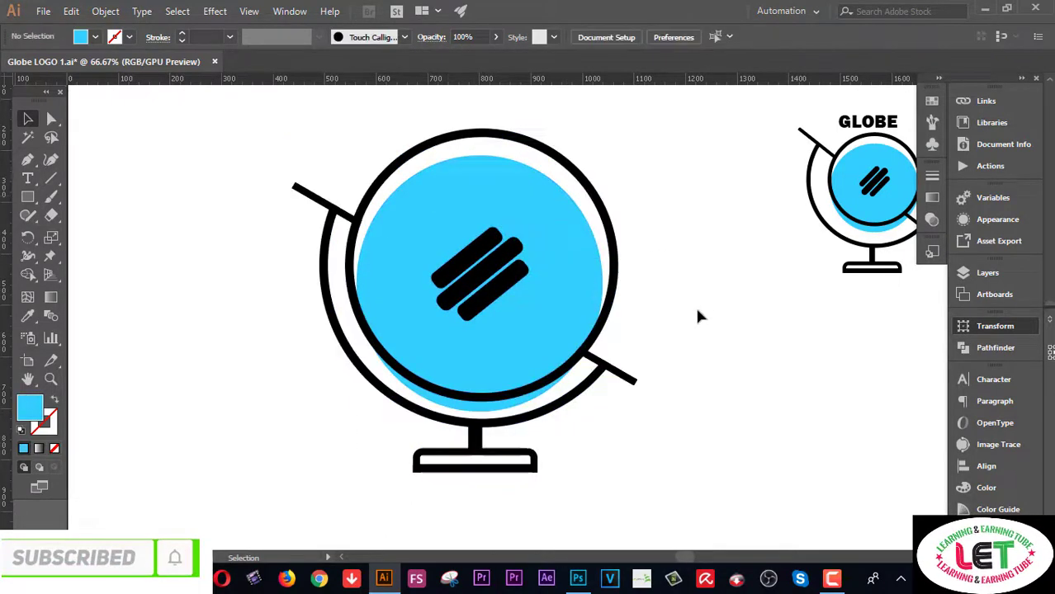
scroll(698, 317, "up", 2)
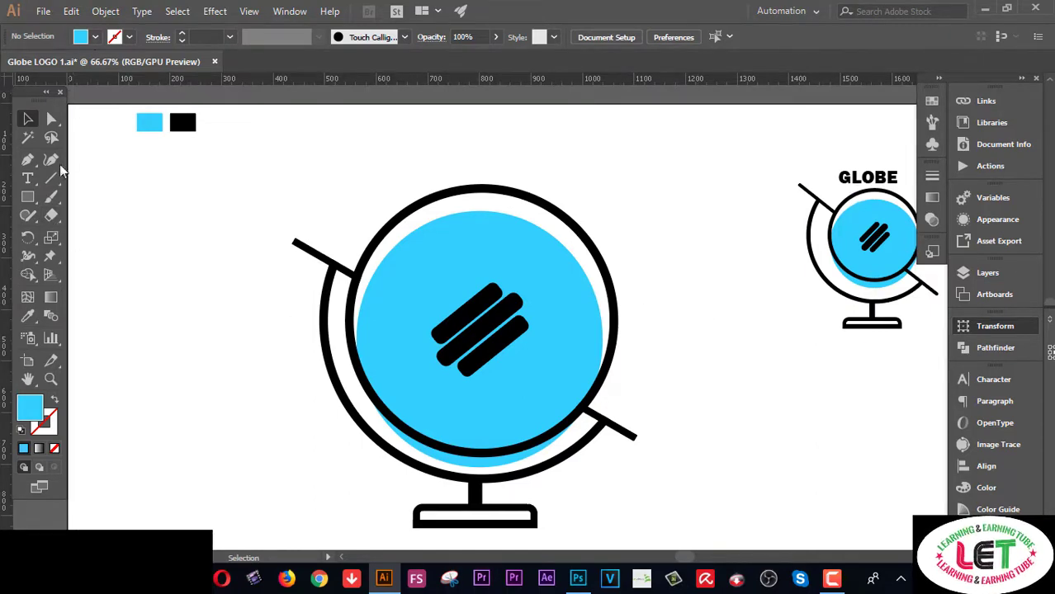
Step: Type 'GLOBE', scale it to about 72 pt and place it above the big globe
left_click(27, 178)
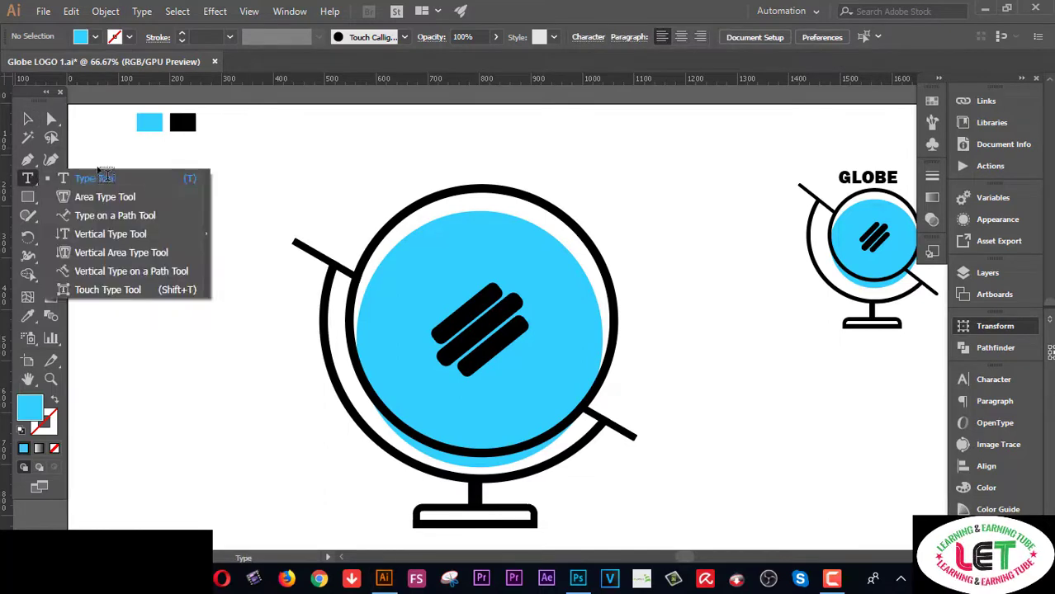
left_click(106, 177)
left_click(419, 155)
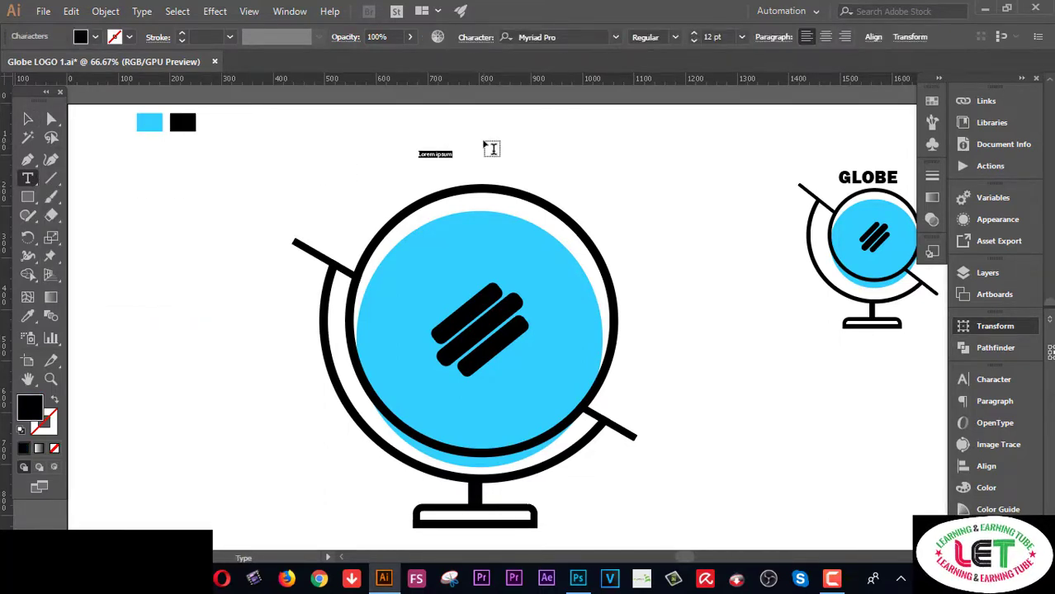
type("GLOBE")
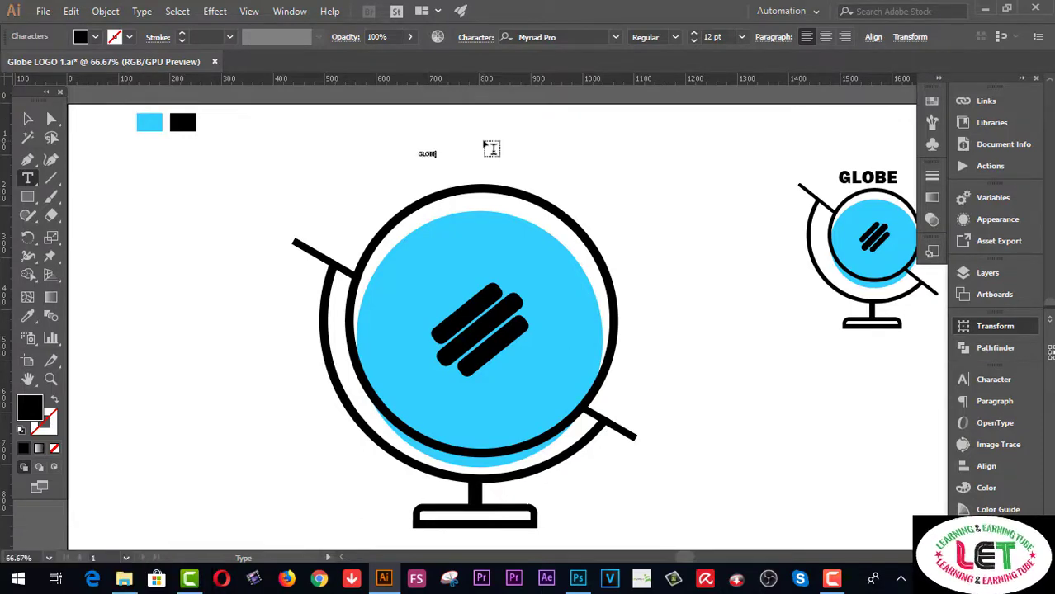
key("Escape")
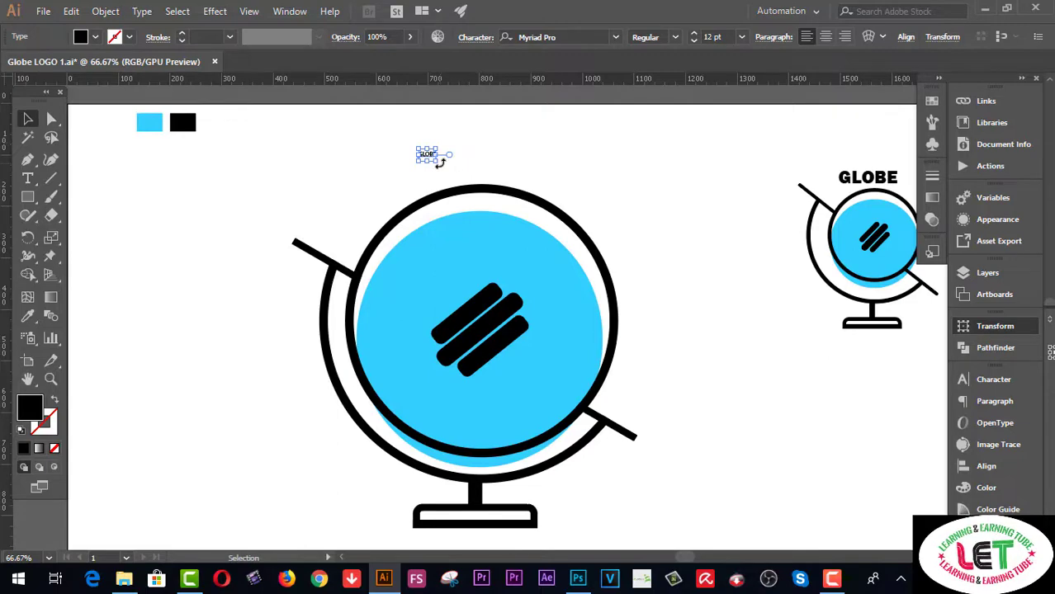
left_click_drag(442, 162, 654, 196)
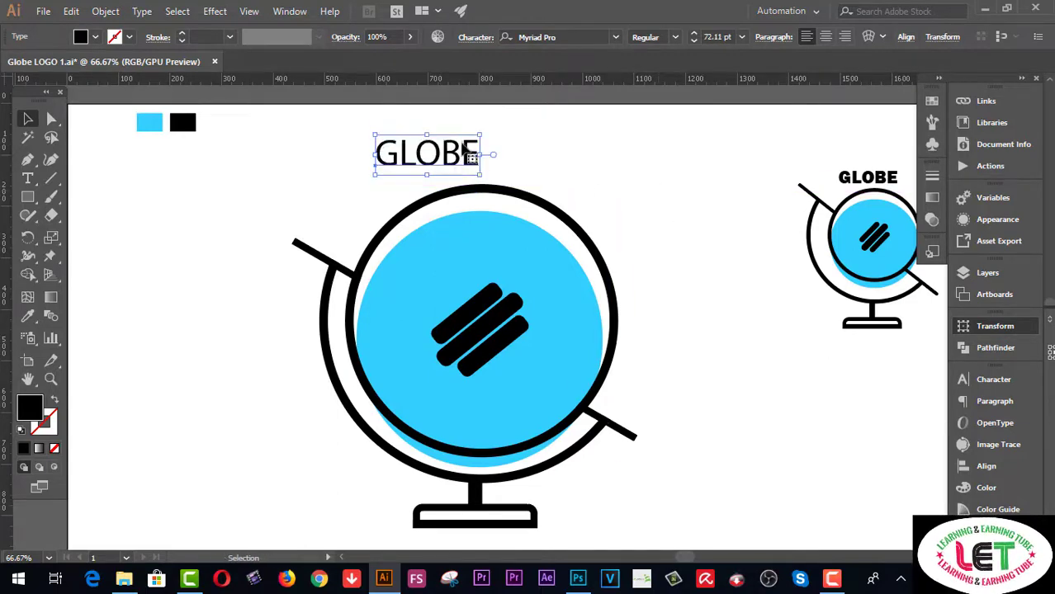
left_click_drag(472, 156, 527, 168)
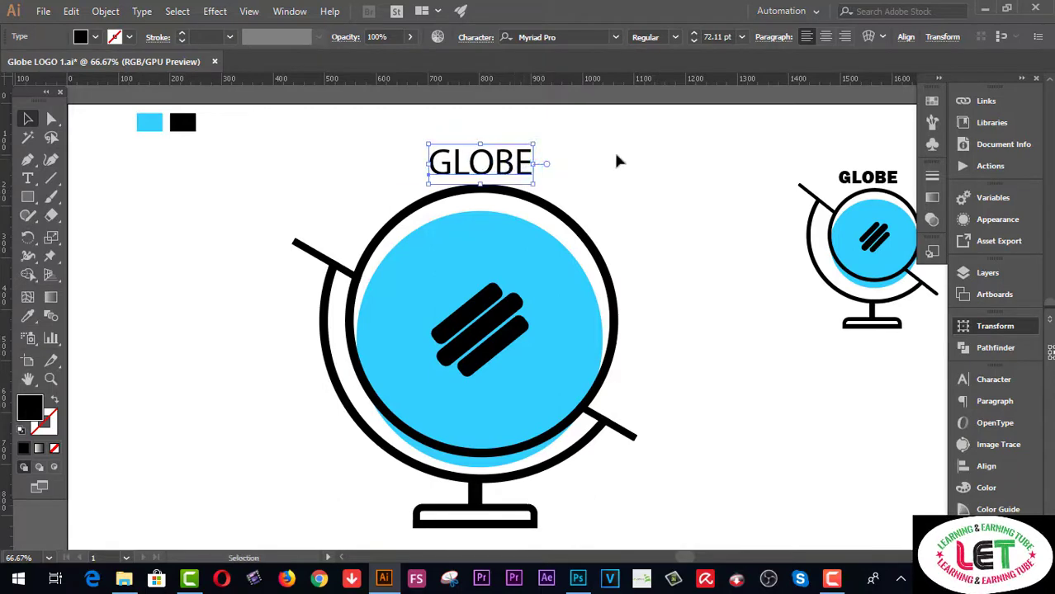
scroll(630, 149, "up", 1)
scroll(632, 154, "down", 1)
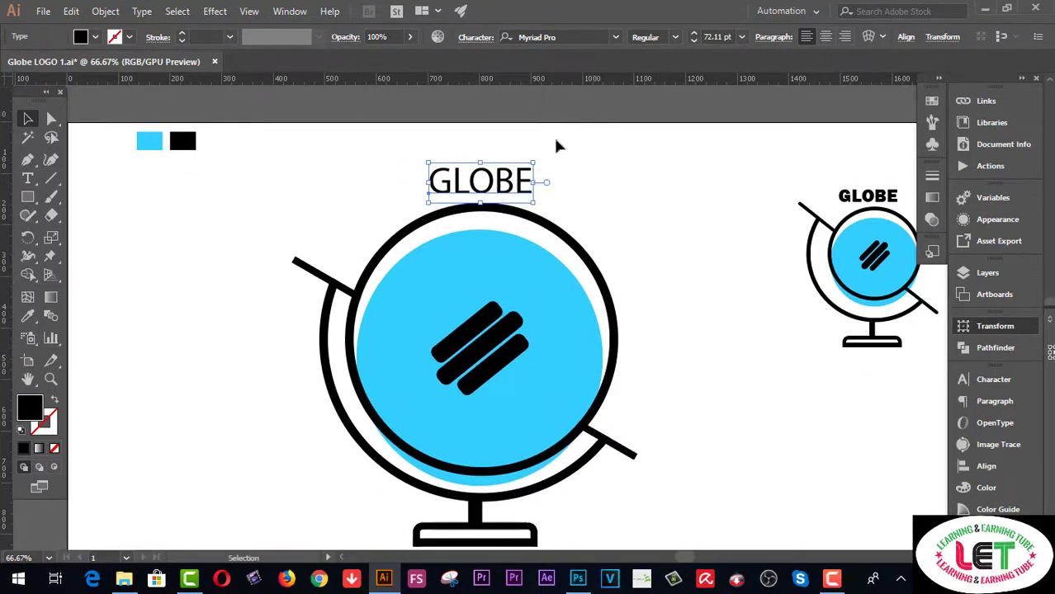
left_click(27, 379)
left_click_drag(645, 207, 509, 206)
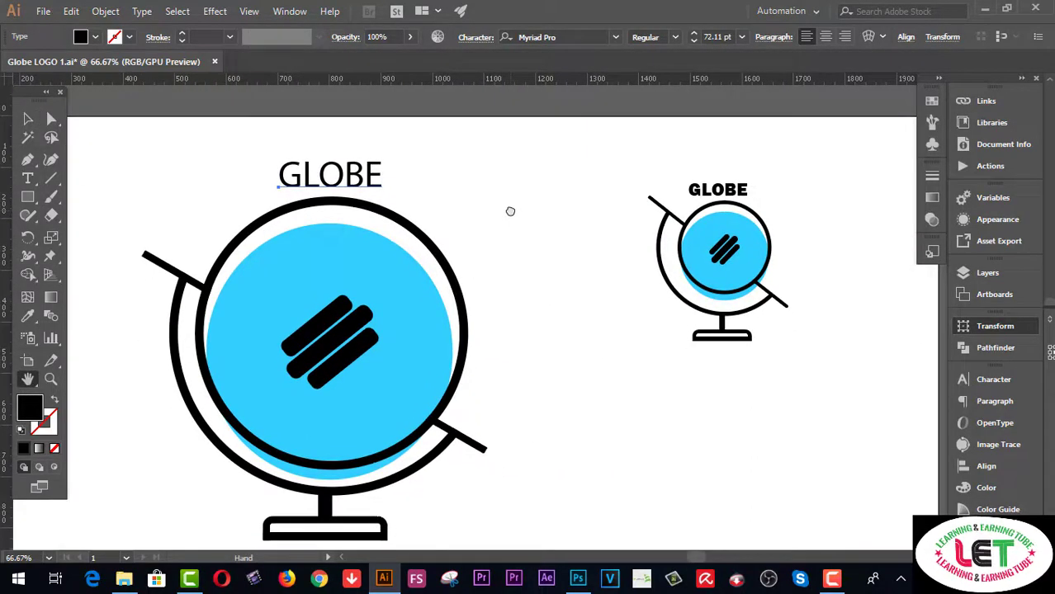
Step: Change the GLOBE title's font to Franklin Gothic Heavy
left_click(486, 39)
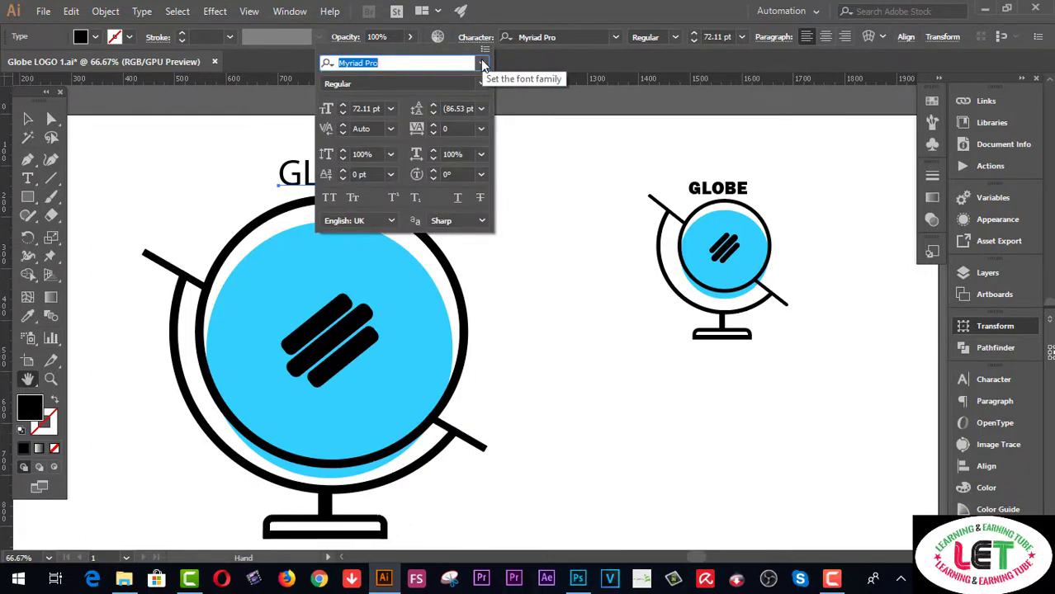
left_click(482, 65)
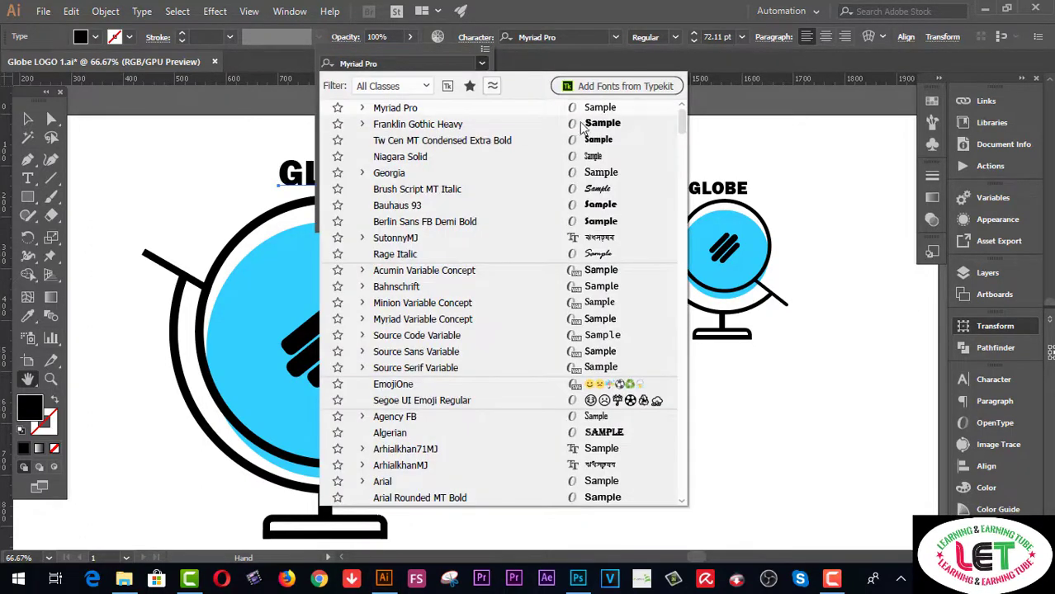
left_click(607, 126)
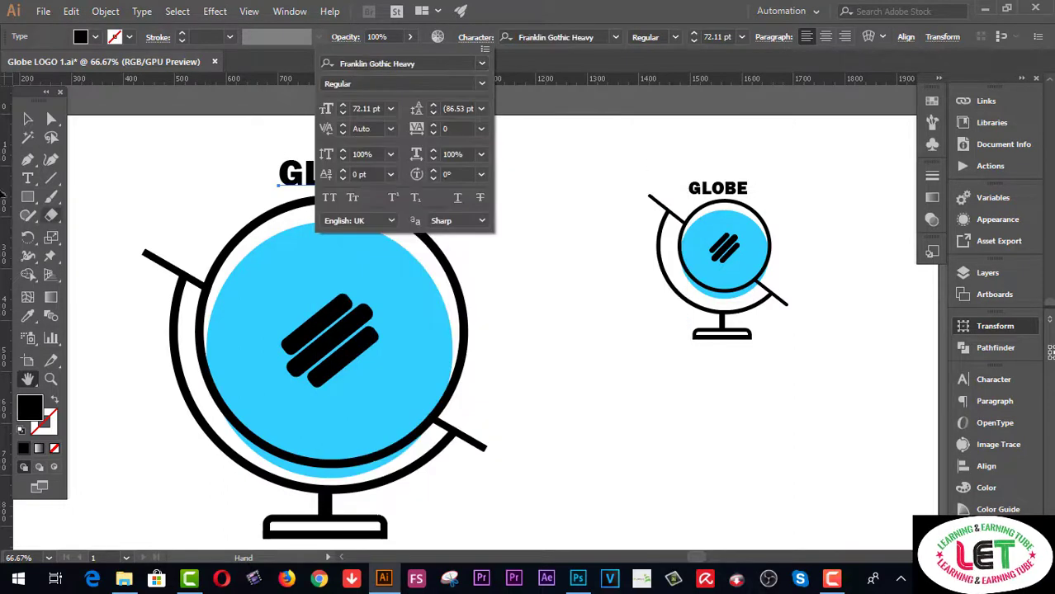
left_click(29, 122)
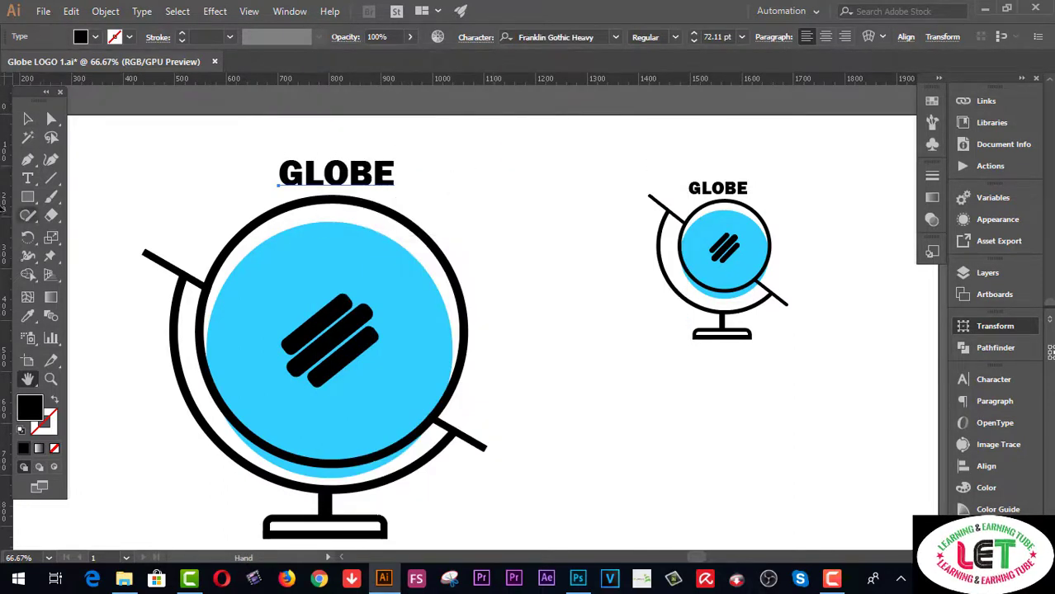
Step: Horizontally centre the big globe parts and GLOBE title on one axis
key("Escape")
key("h")
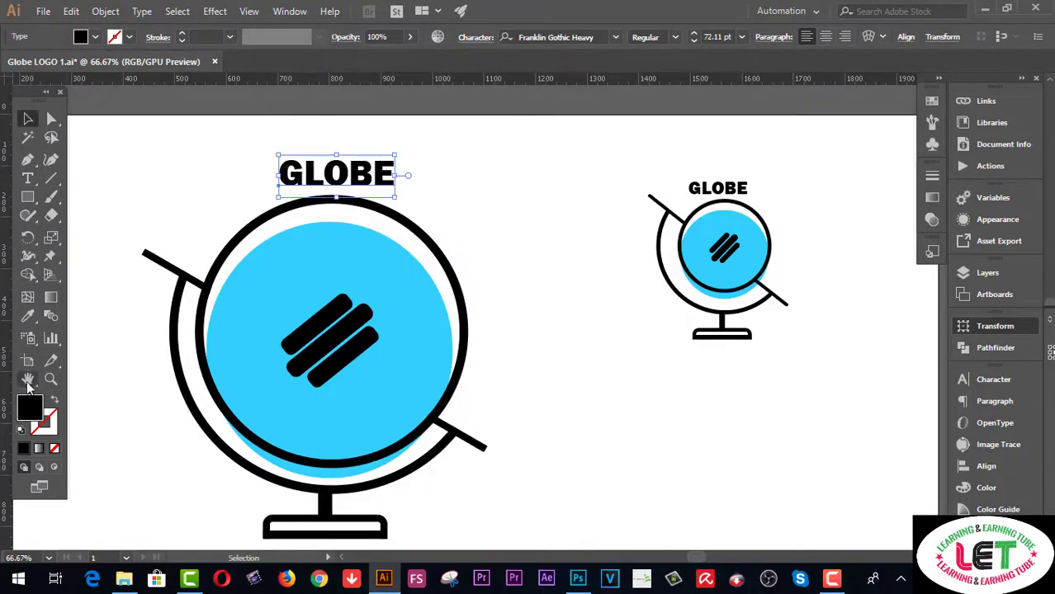
left_click_drag(130, 214, 209, 196)
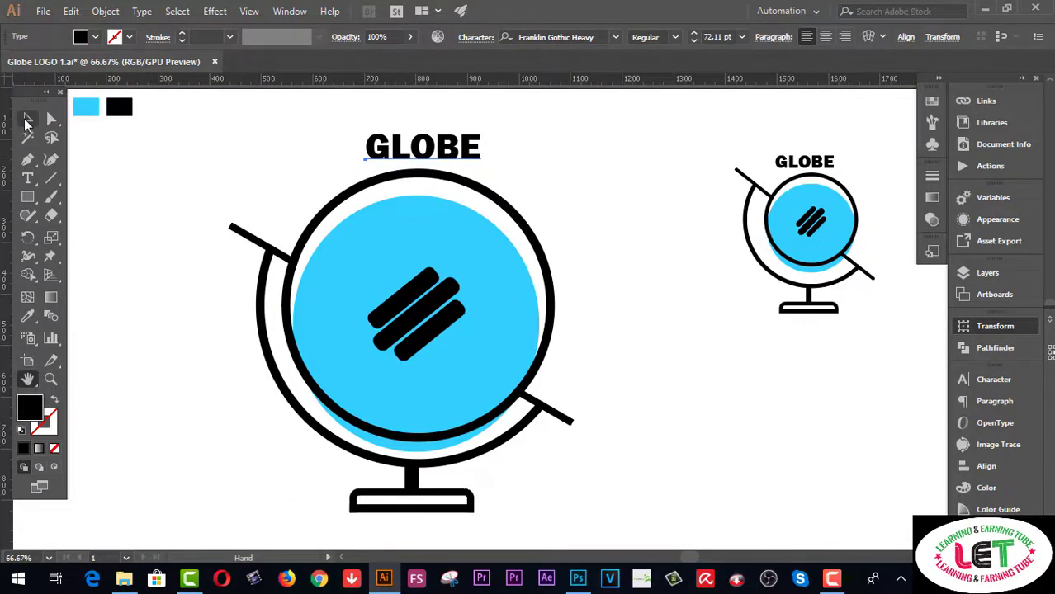
key("v")
left_click_drag(613, 506, 299, 132)
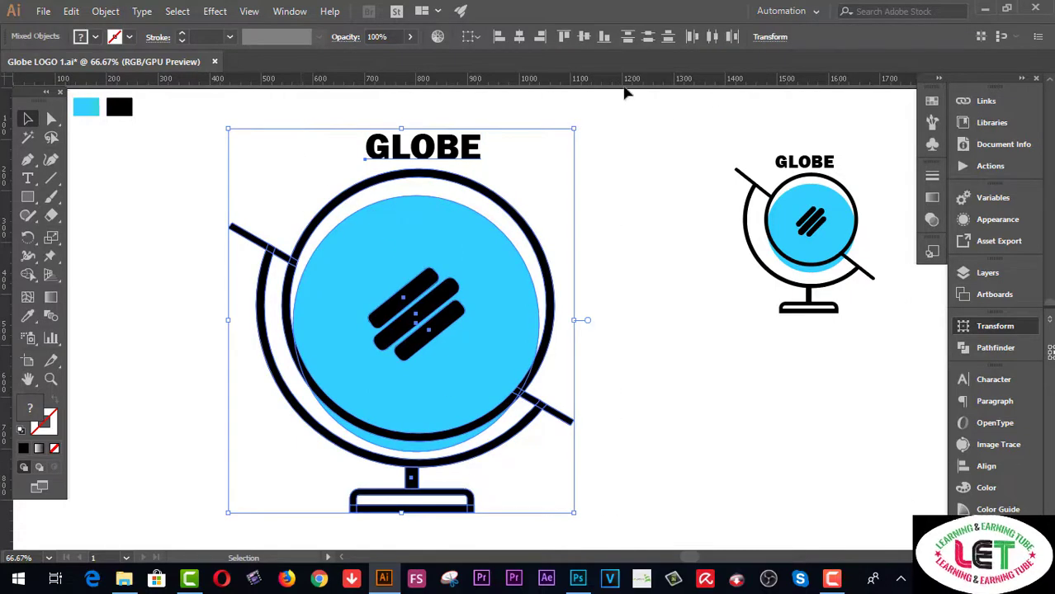
left_click(520, 37)
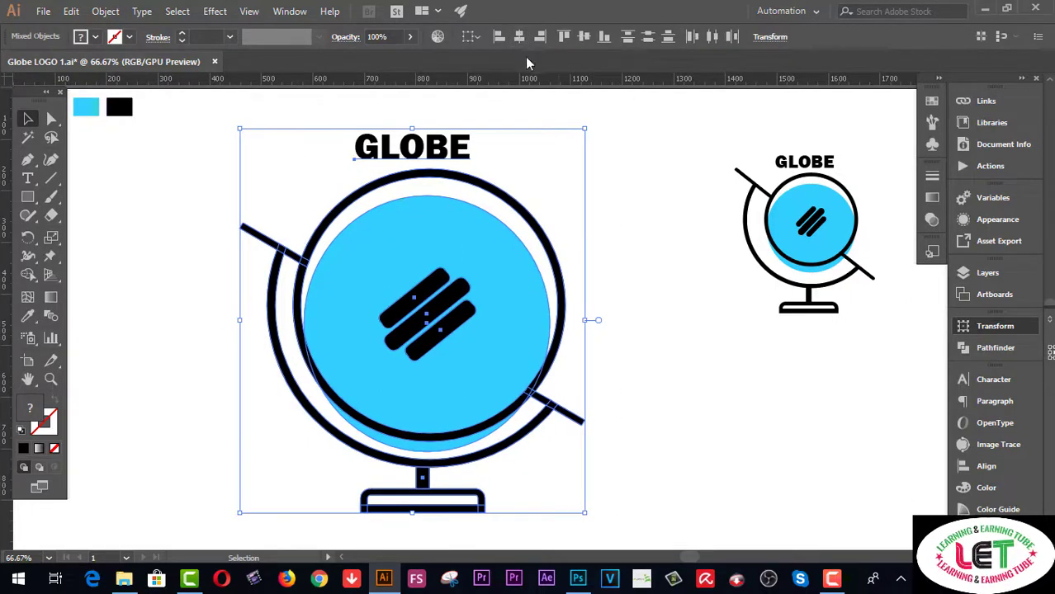
left_click(643, 175)
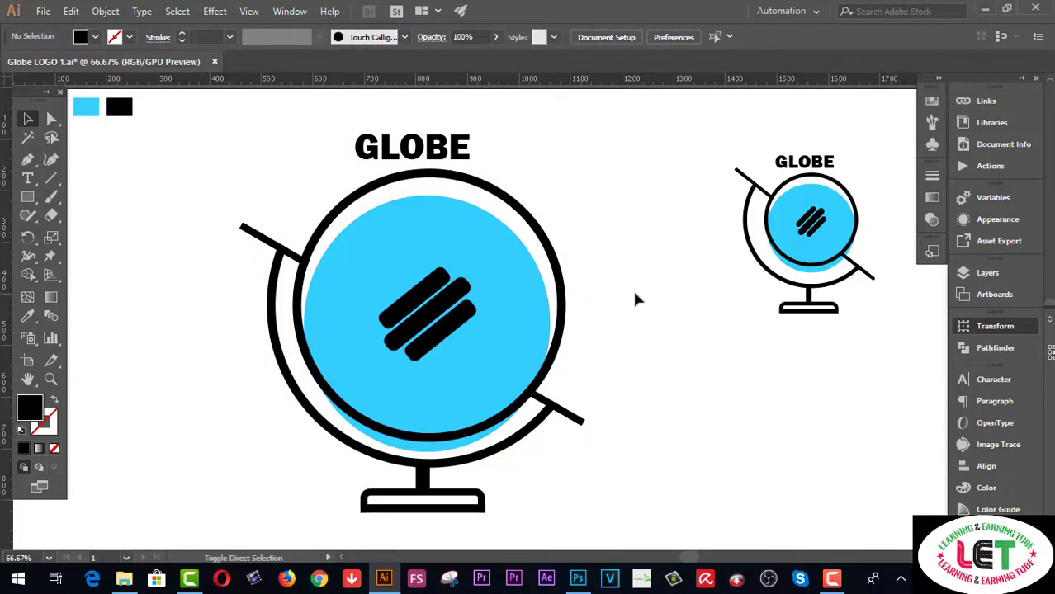
key("ctrl+minus")
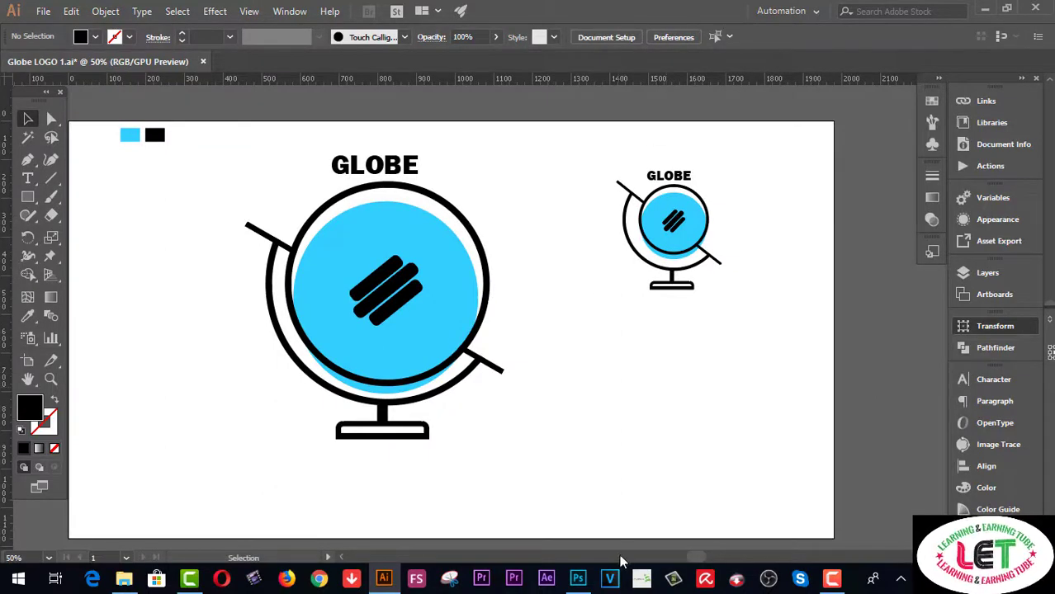
Step: Switch to Photoshop and bring up the blank FIRST UI DESIGN 9FORM canvas
left_click(577, 579)
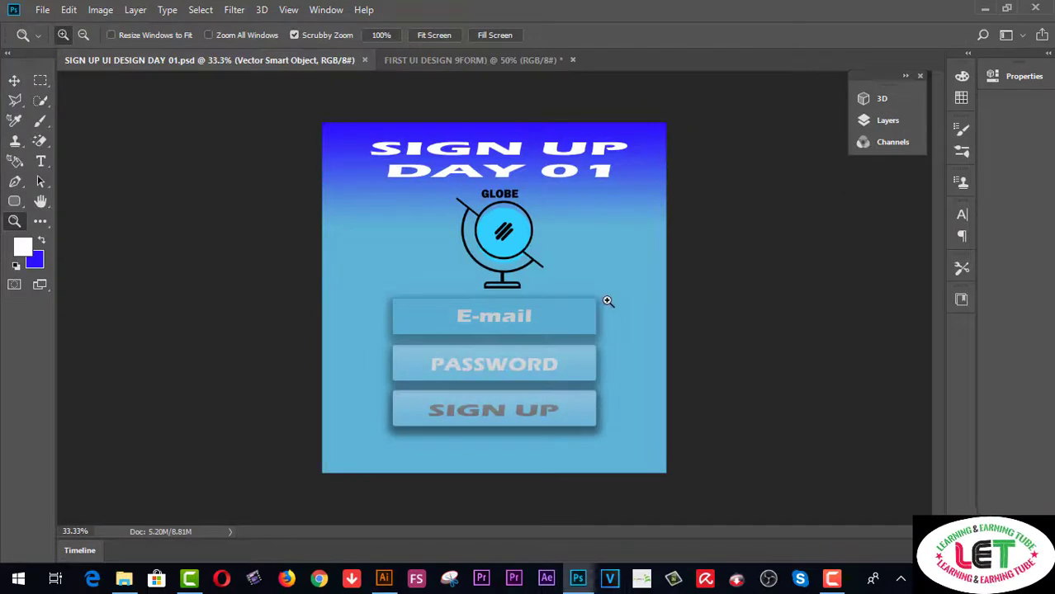
left_click(481, 61)
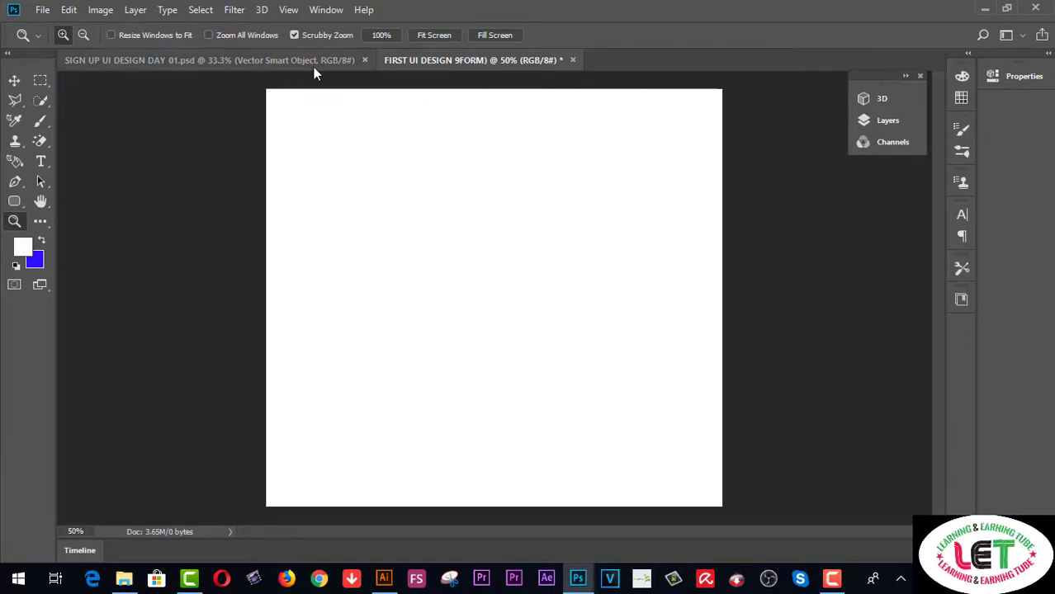
left_click(22, 202)
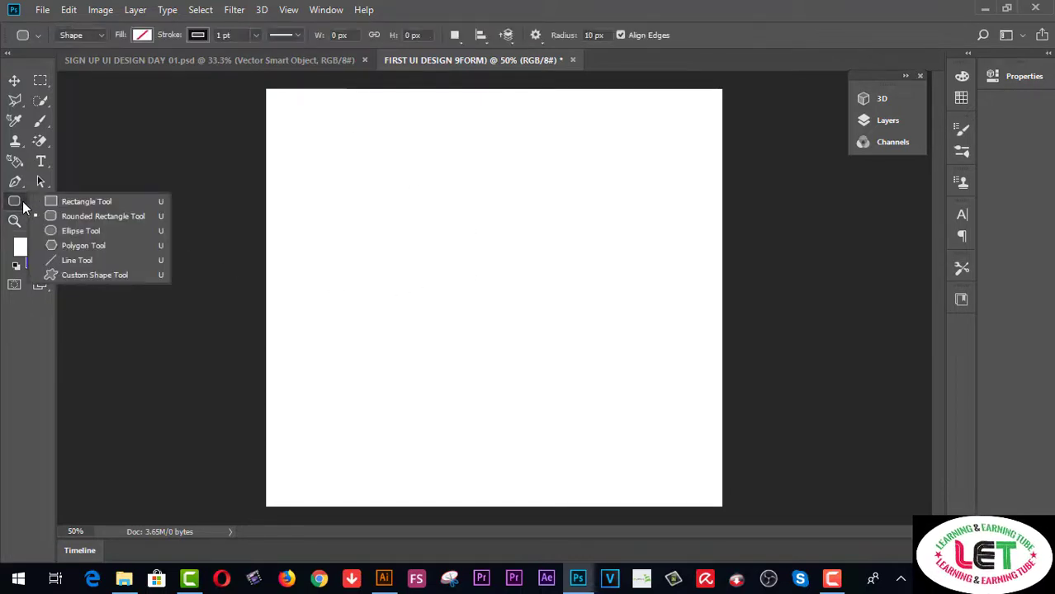
Step: Draw a rectangle from the canvas's top-left corner and apply the white-to-blue gradient preset
left_click(83, 204)
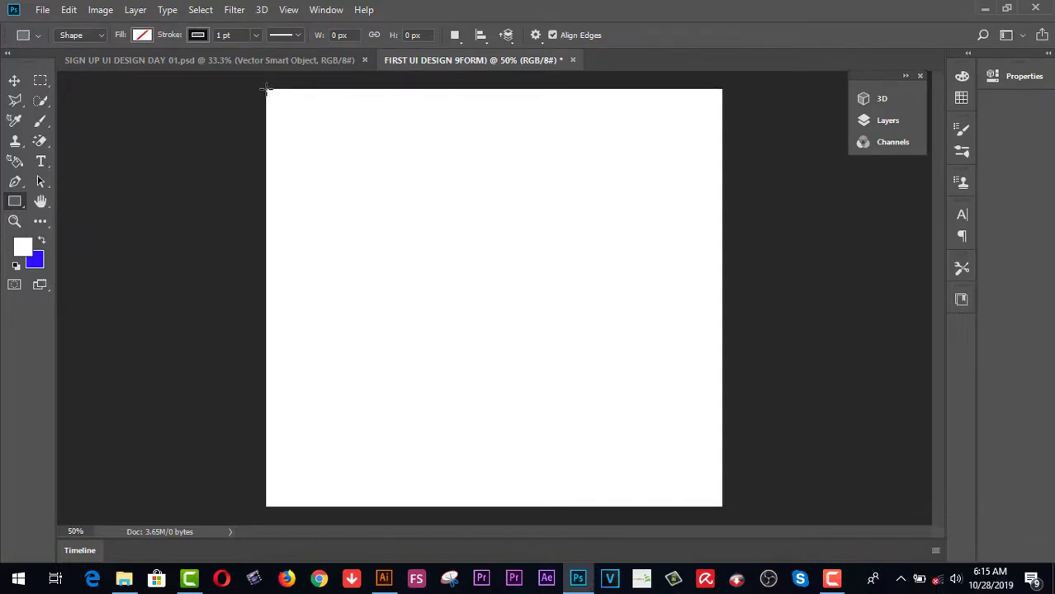
left_click_drag(266, 89, 474, 404)
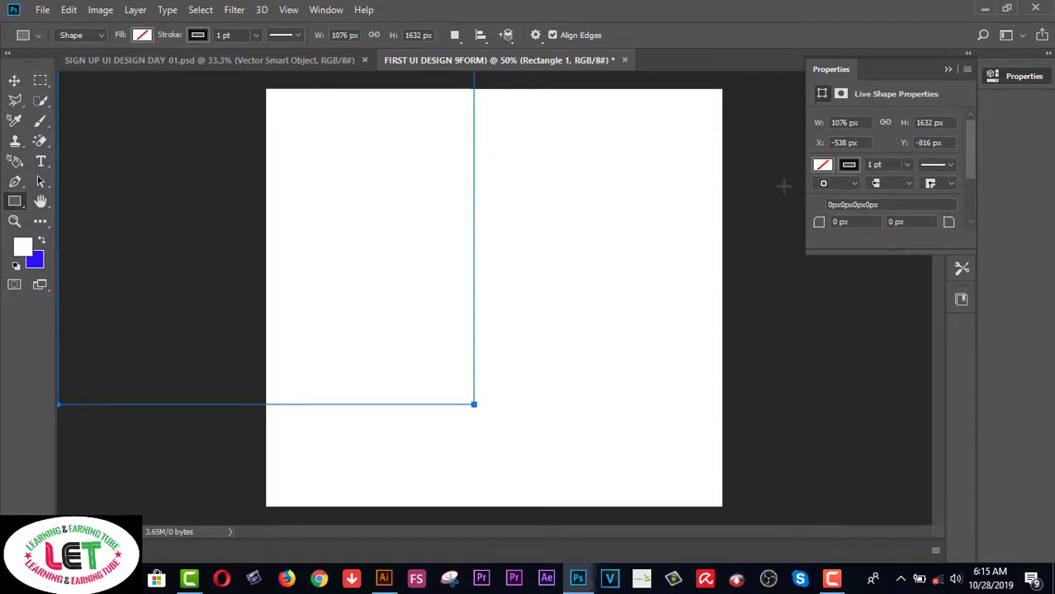
left_click(825, 168)
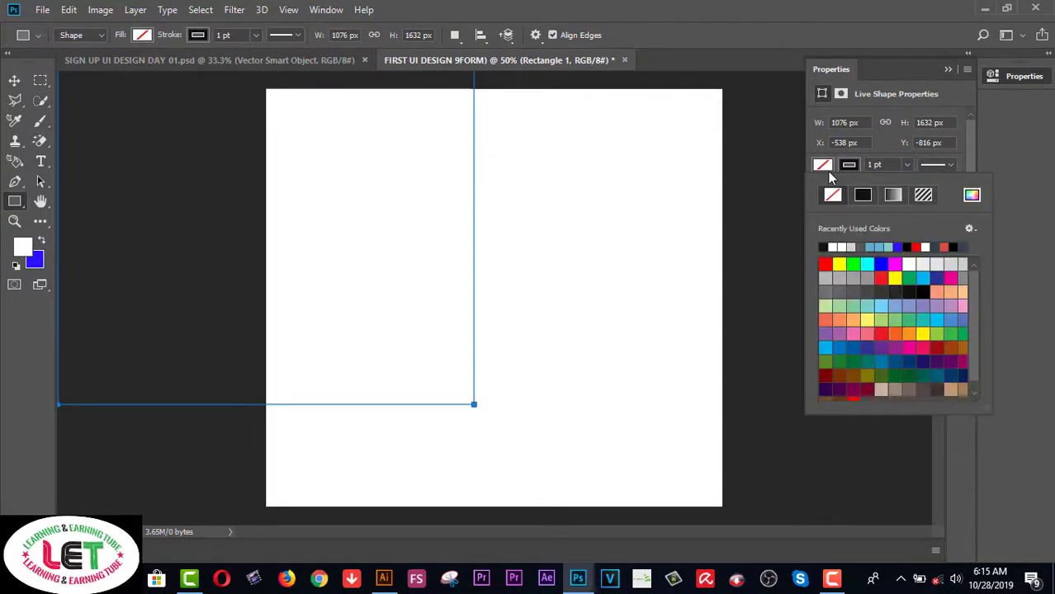
left_click(893, 197)
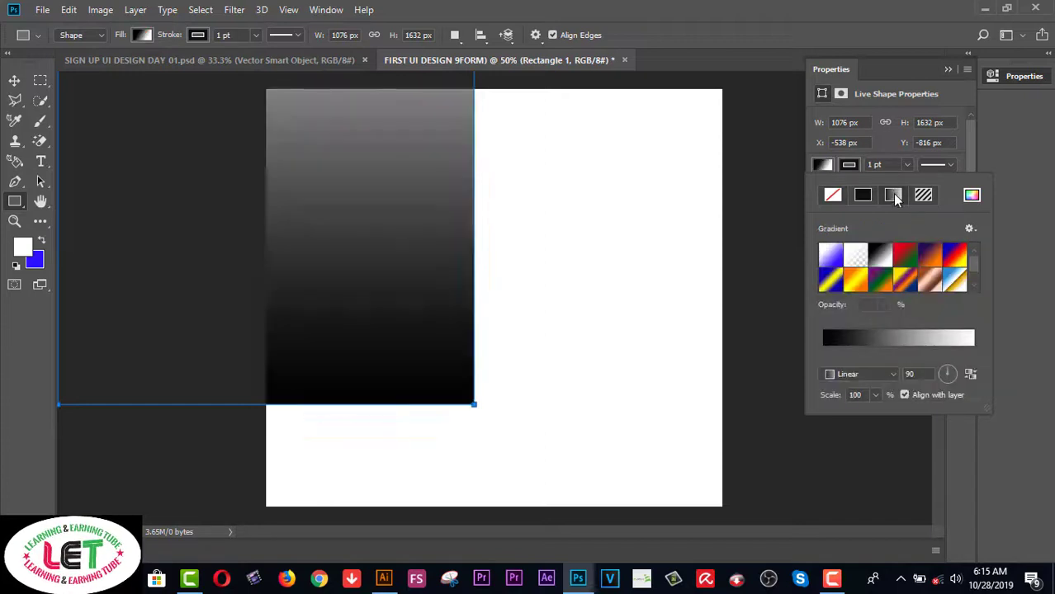
left_click(827, 258)
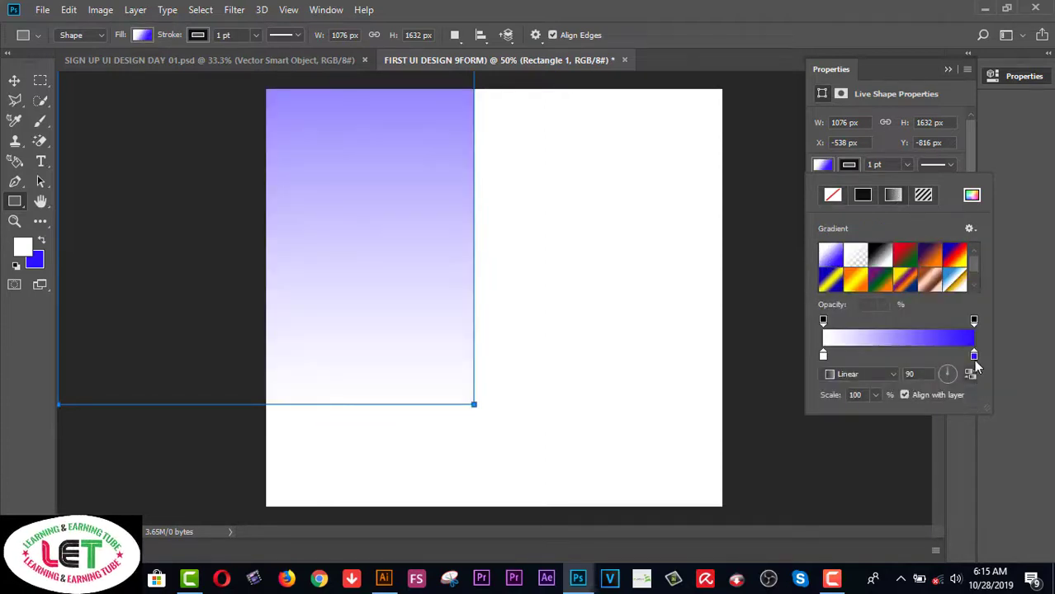
Step: Edit the gradient stops so blue reaches 66% before fading to white
left_click_drag(962, 355, 952, 356)
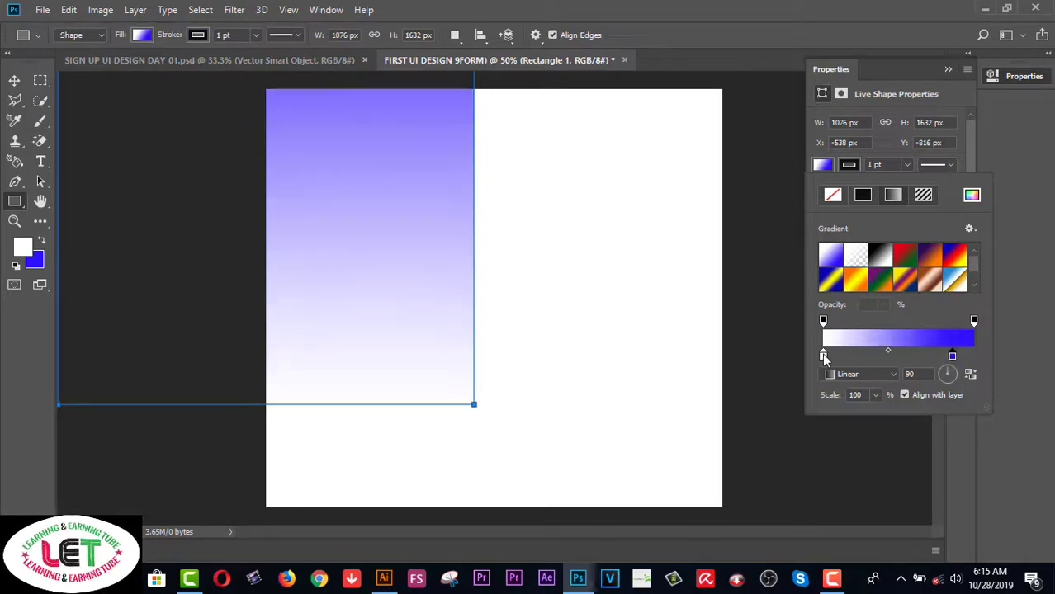
mouse_move(823, 356)
left_mouse_down()
mouse_move(928, 356)
mouse_move(824, 356)
left_mouse_up()
left_click_drag(929, 355, 974, 356)
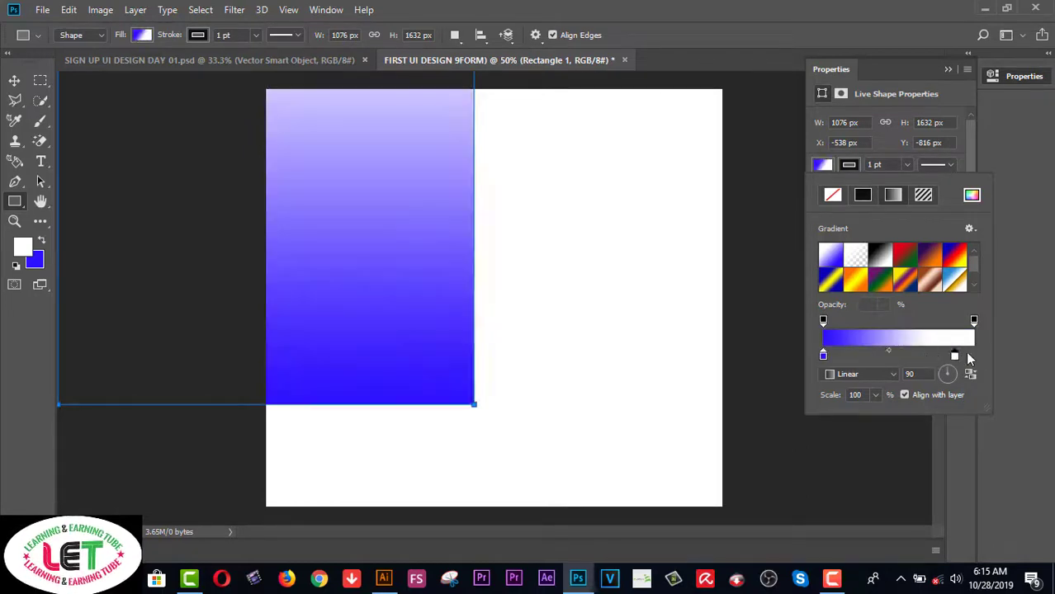
left_click(899, 343)
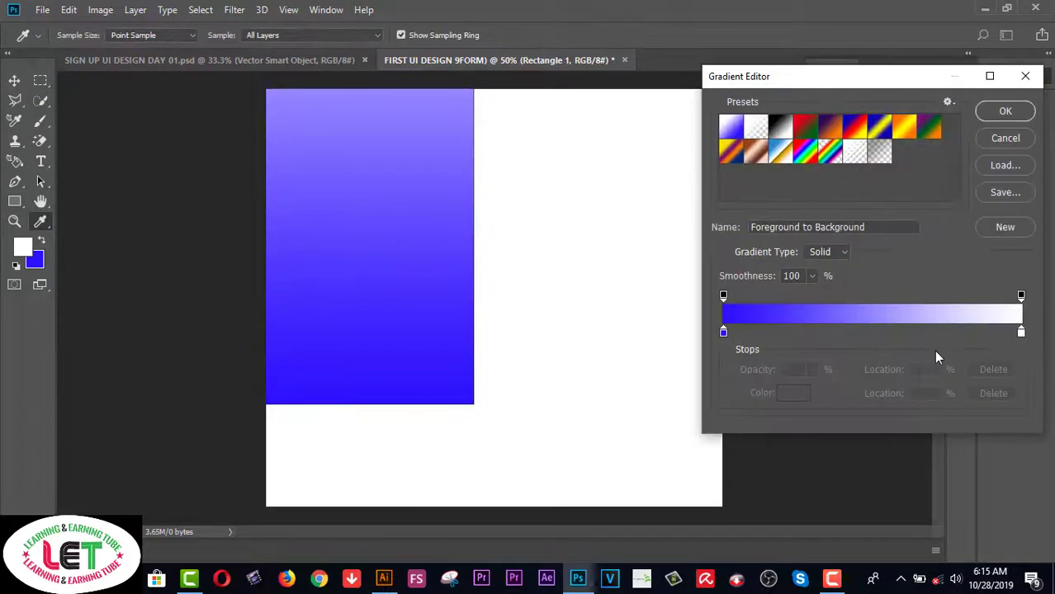
left_click_drag(724, 331, 1018, 332)
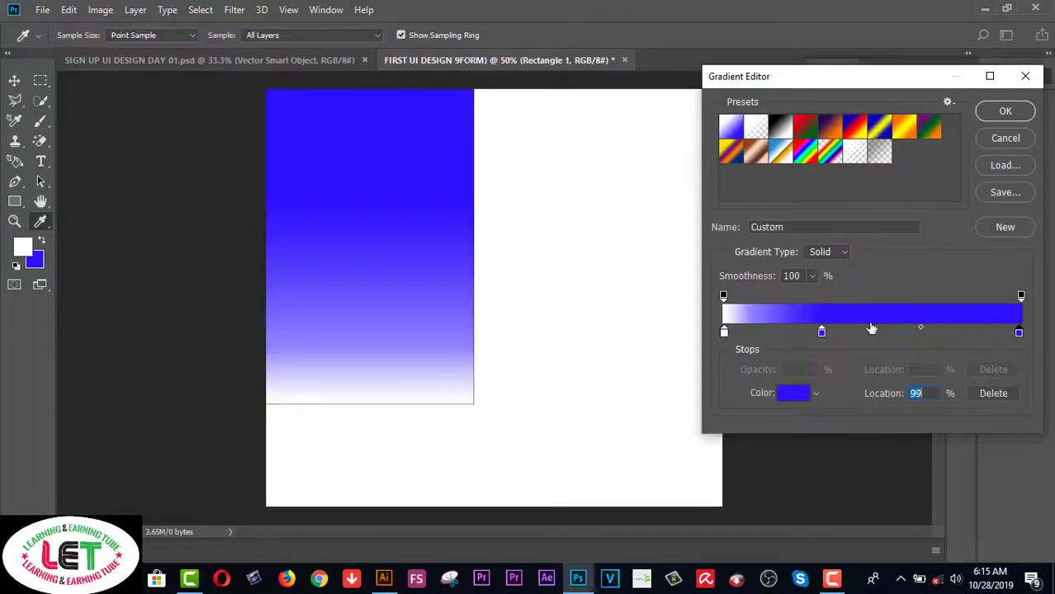
left_click_drag(822, 335, 922, 330)
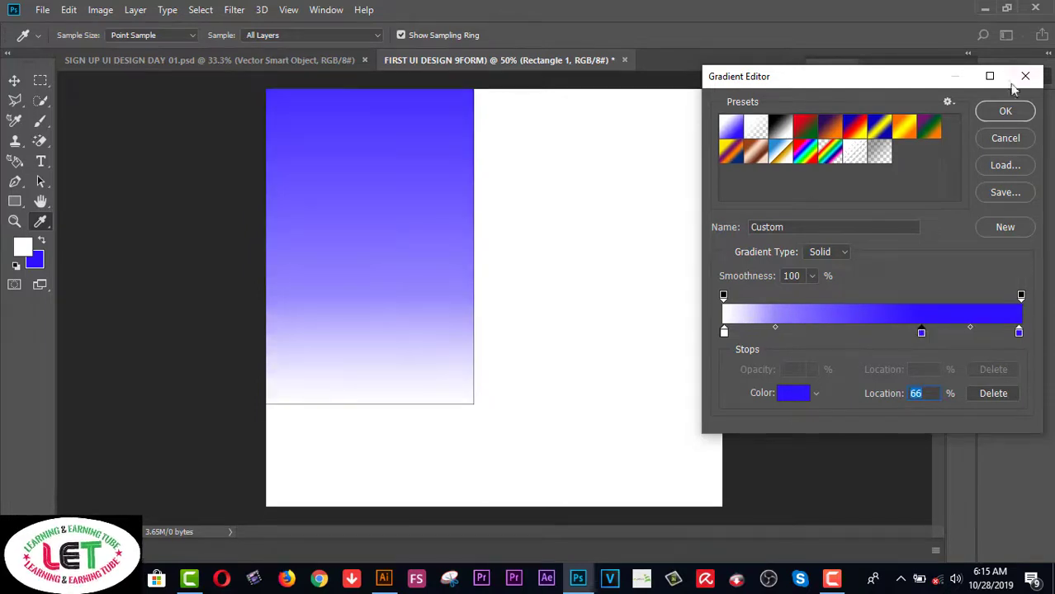
left_click(1005, 111)
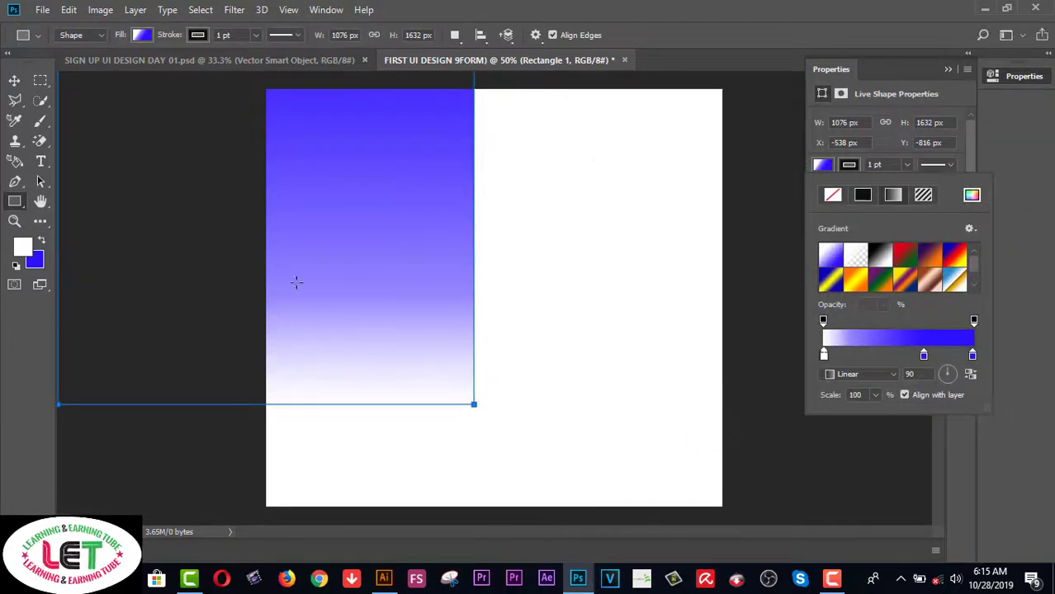
Step: Move the gradient rectangle over the canvas and start stretching it toward the edges
left_click(14, 81)
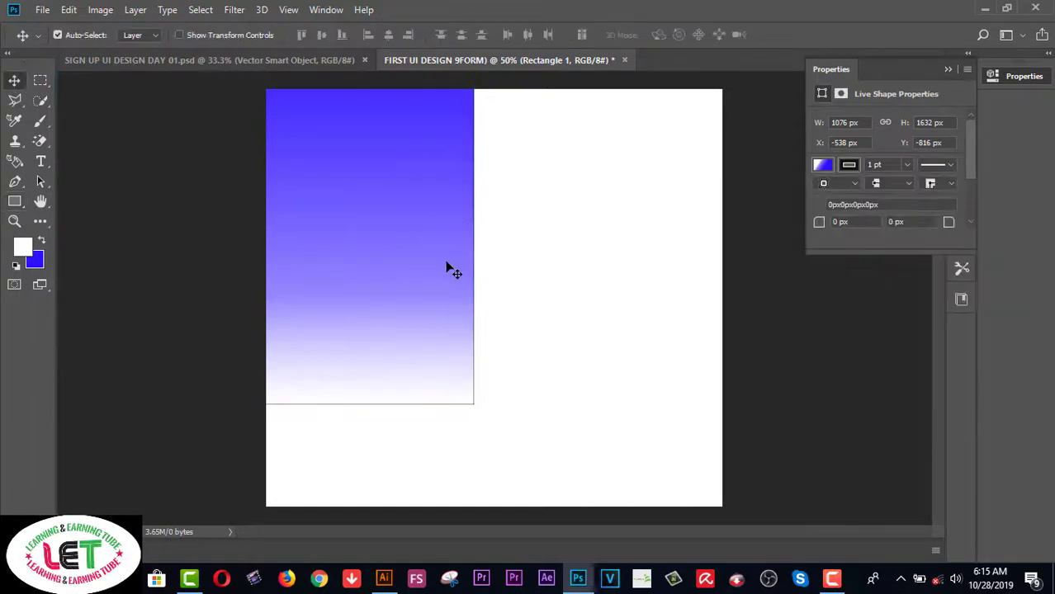
left_click_drag(384, 210, 628, 328)
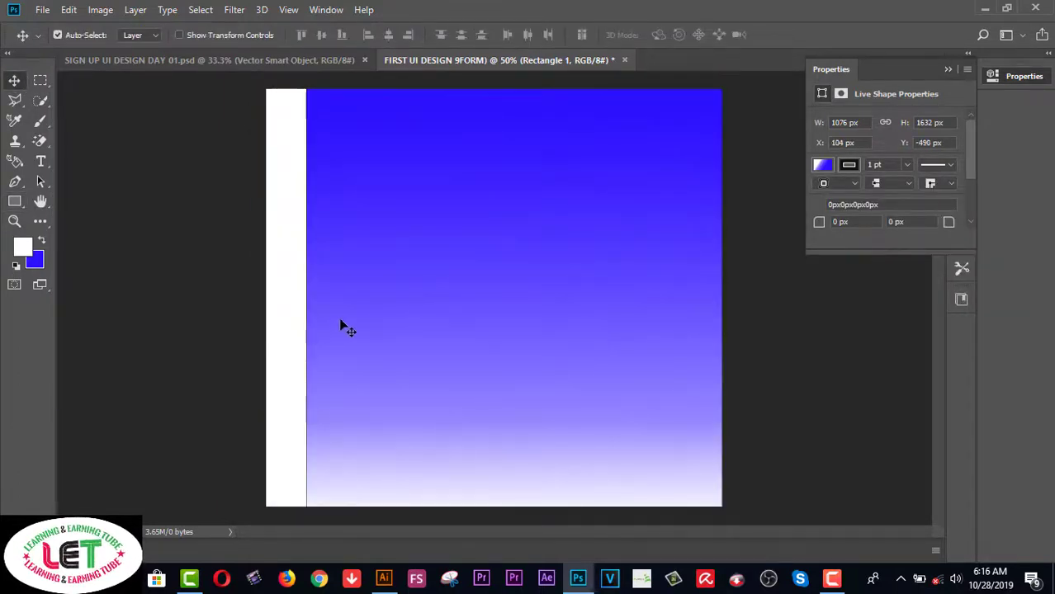
key("ctrl")
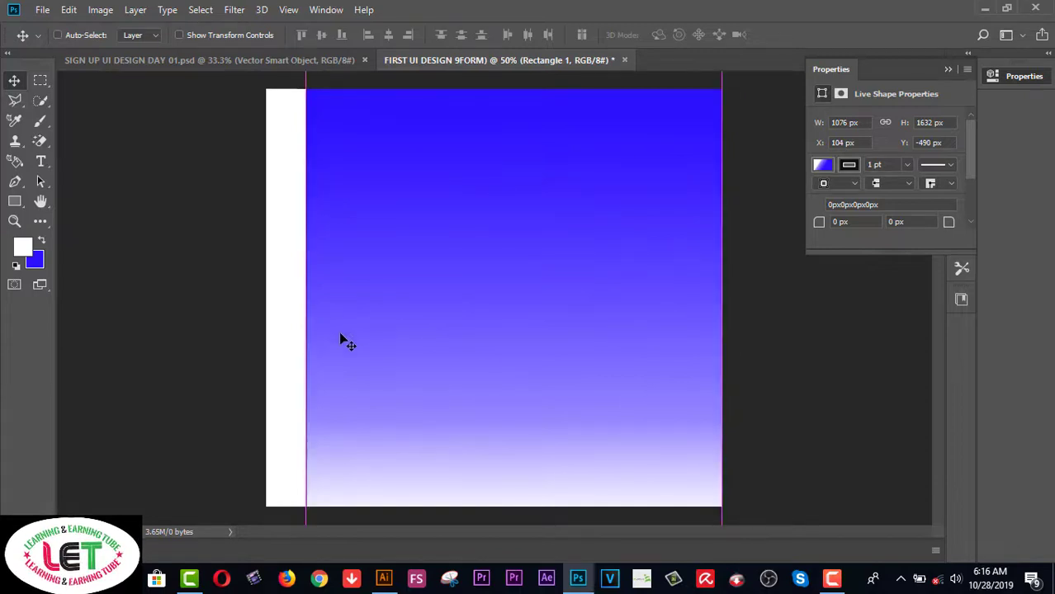
key("ctrl+t")
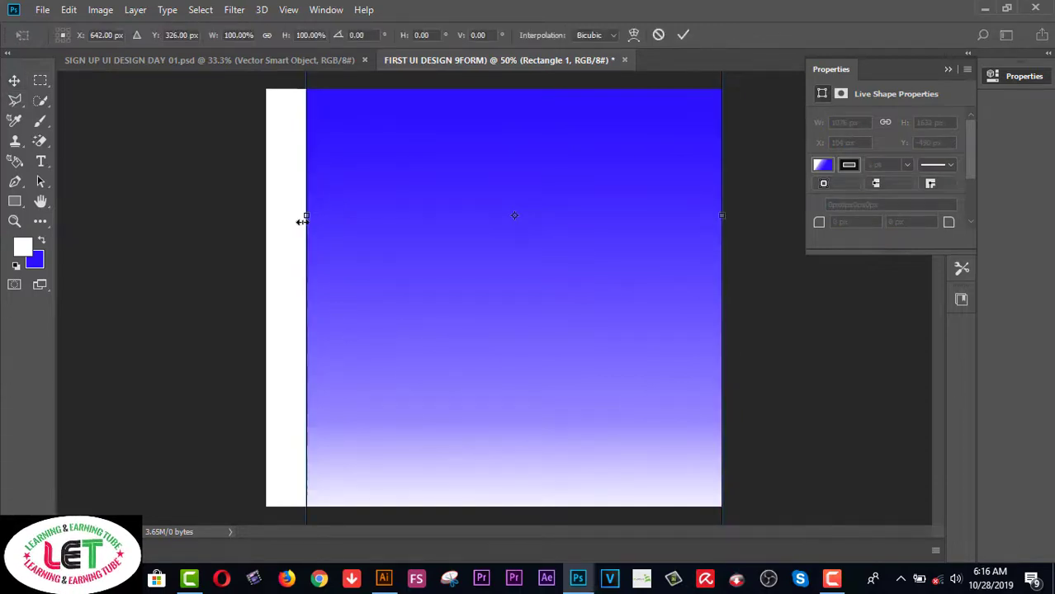
left_click_drag(305, 216, 266, 217)
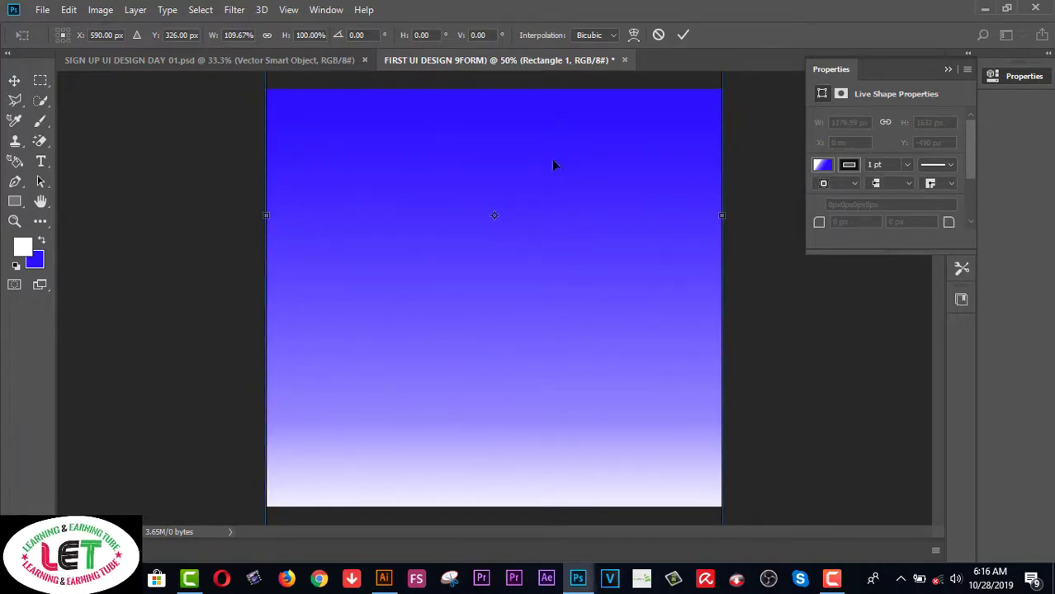
left_click_drag(553, 166, 559, 338)
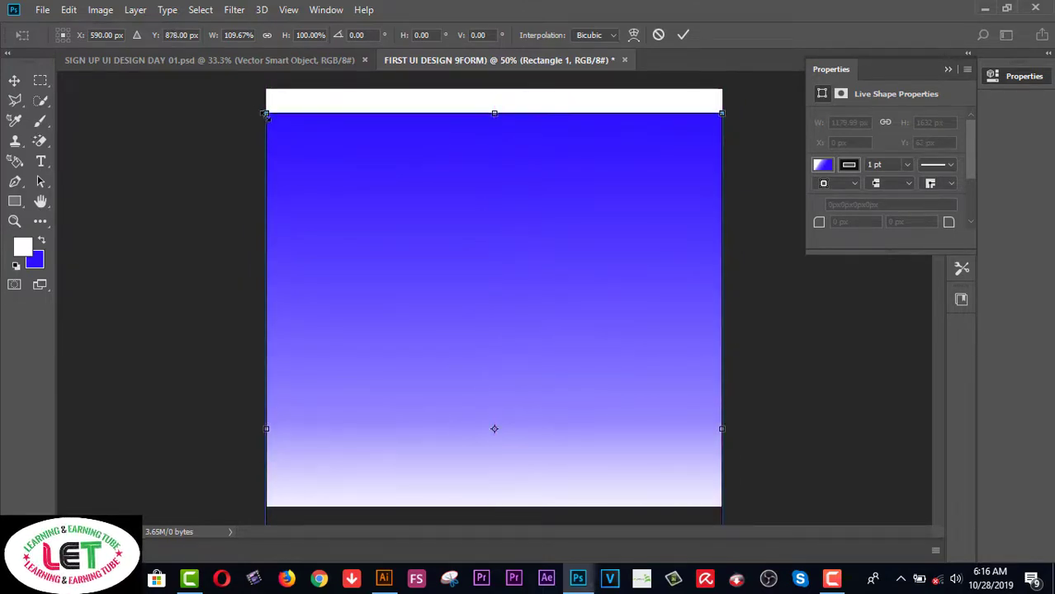
Step: Fit the rectangle to the canvas top and both side edges, then apply the transform
left_click_drag(265, 114, 315, 181)
left_click_drag(567, 370, 580, 276)
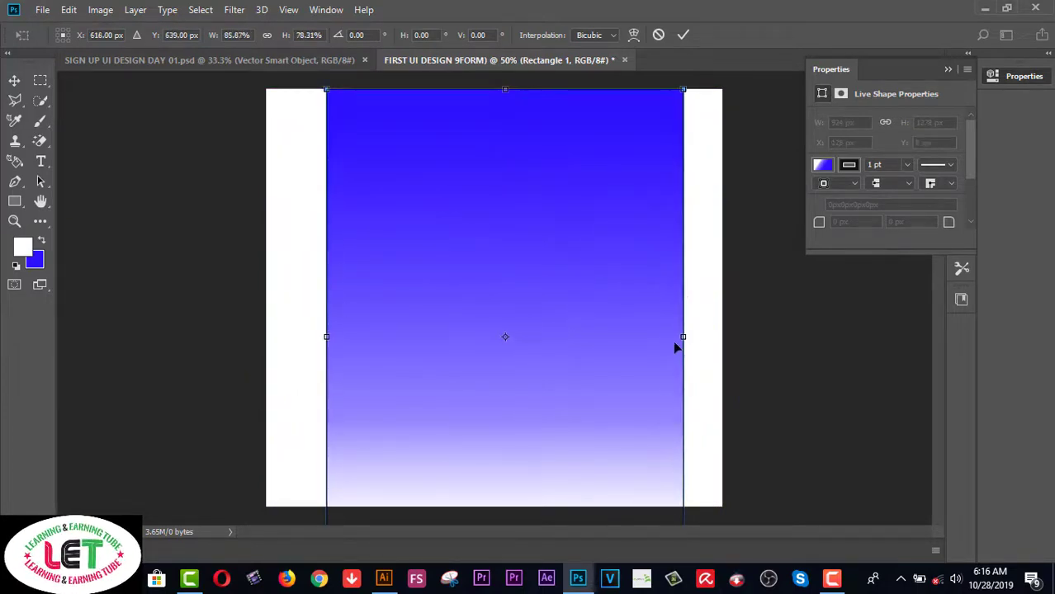
left_click_drag(683, 337, 722, 337)
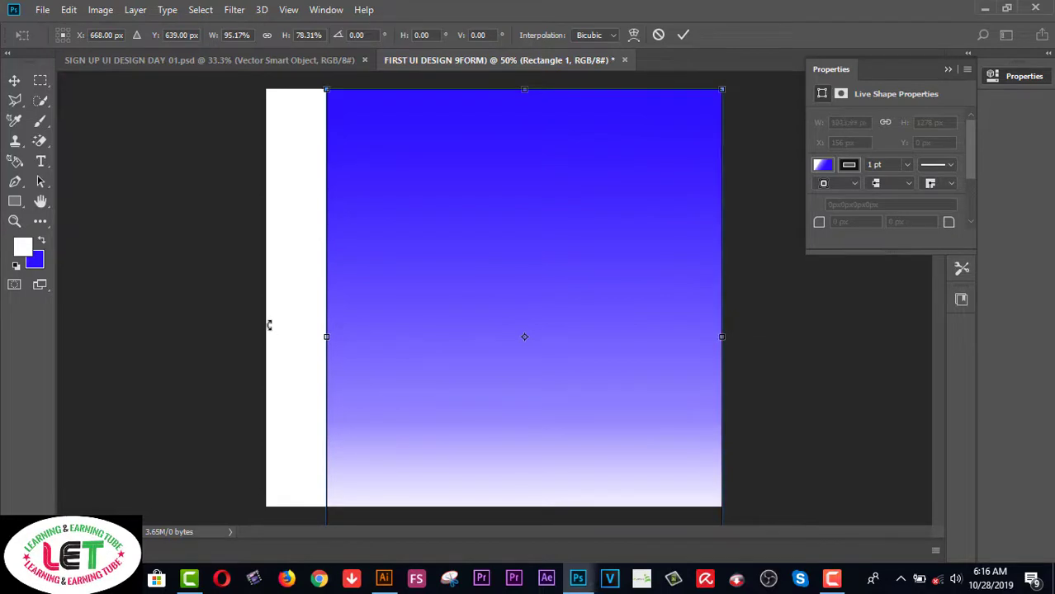
left_click_drag(325, 342, 265, 337)
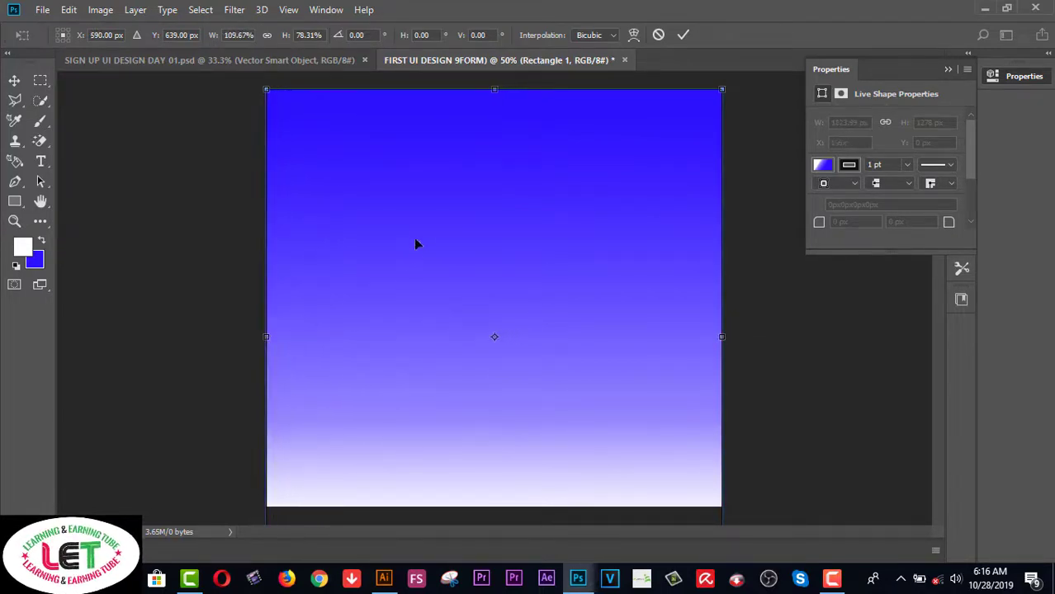
left_click(13, 81)
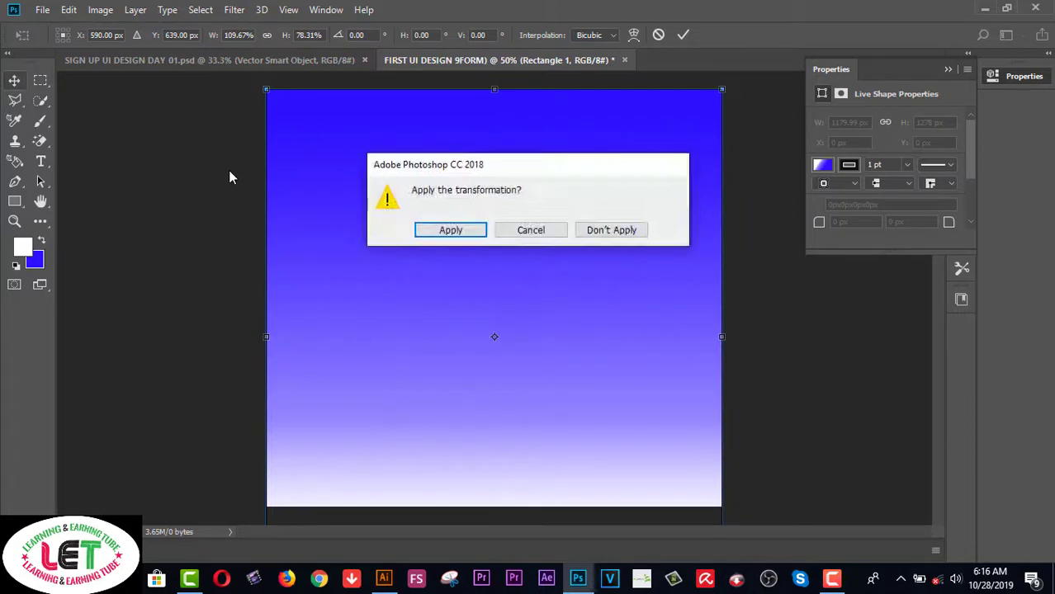
left_click(450, 230)
left_click(124, 162)
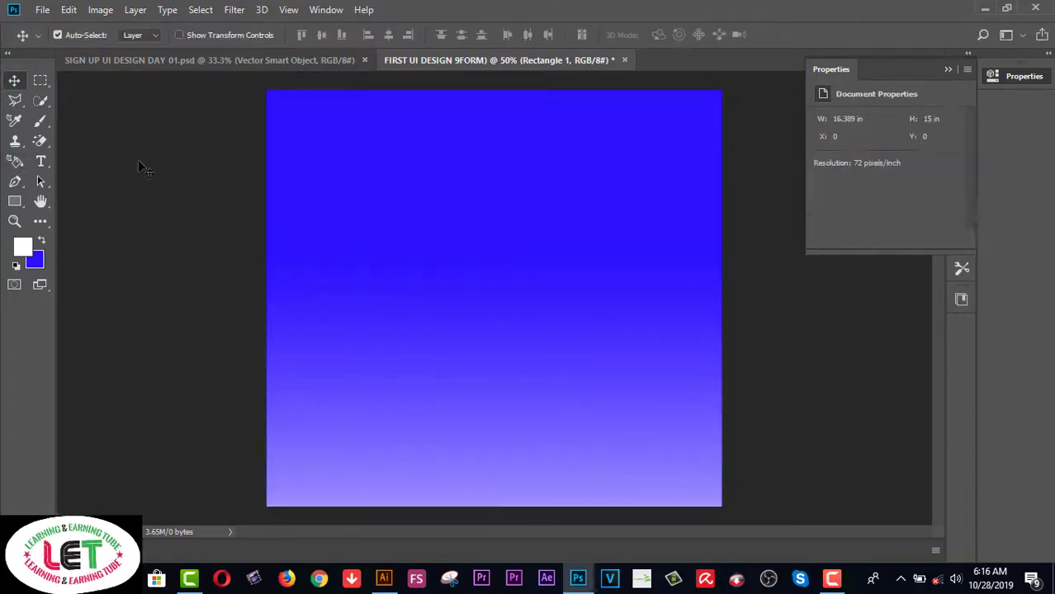
left_click(14, 203)
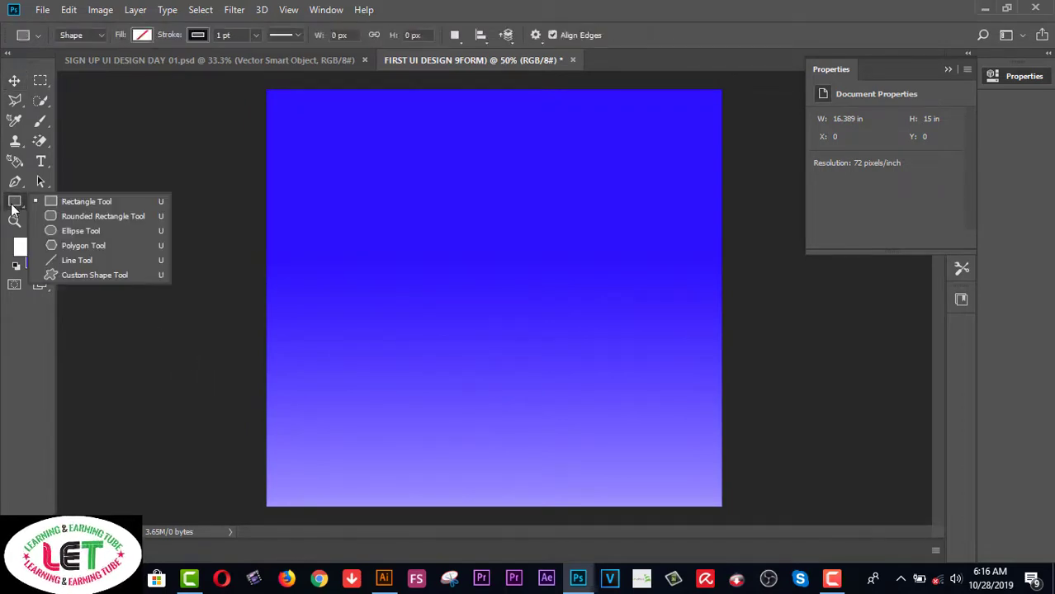
Step: Draw a 10 px-radius rounded rectangle near the canvas centre filled with a white gradient
left_click(58, 218)
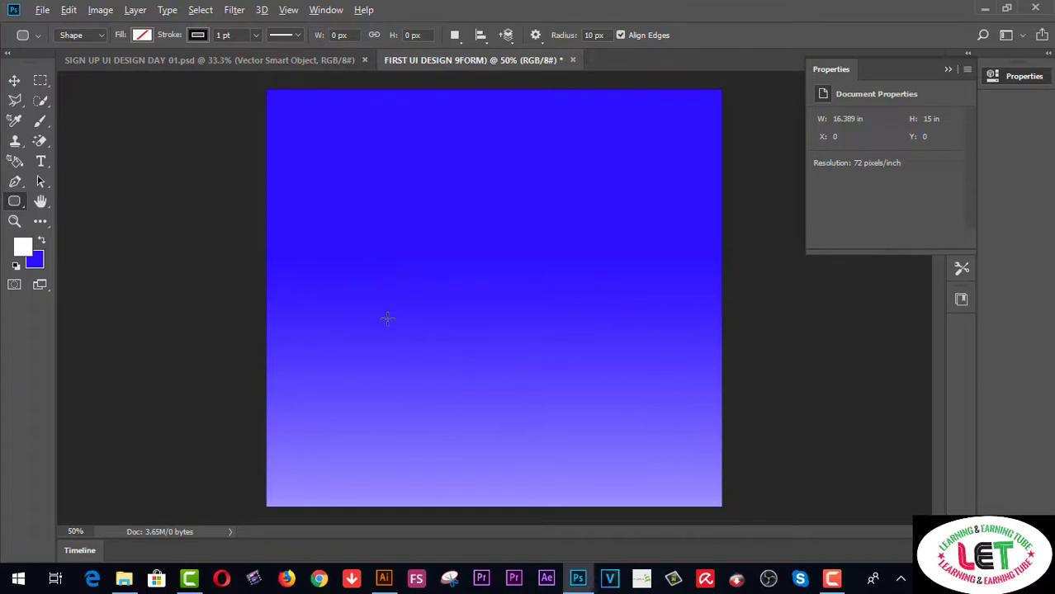
left_click_drag(408, 307, 658, 350)
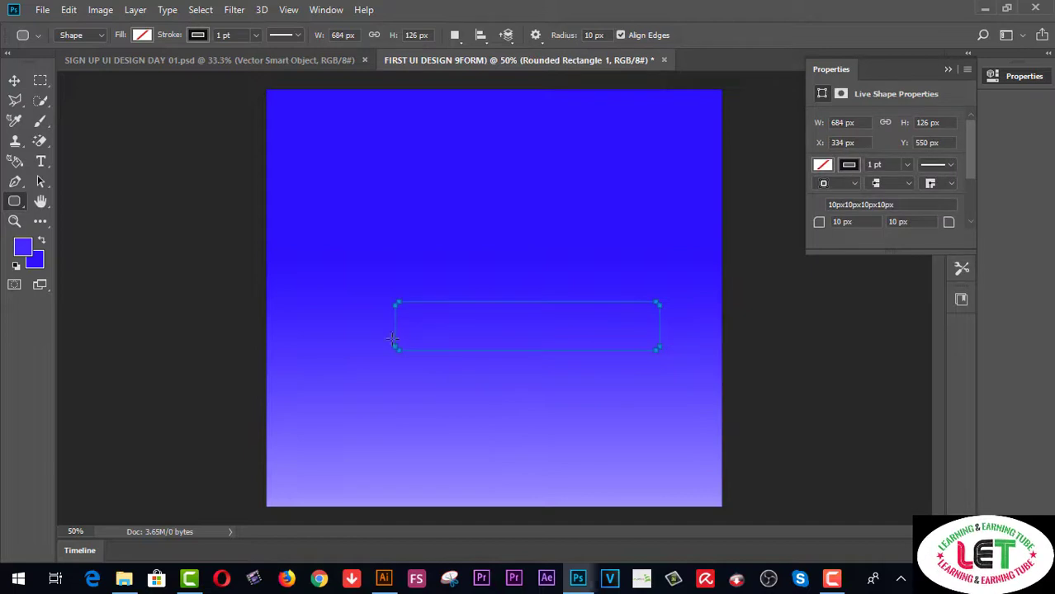
left_click(823, 165)
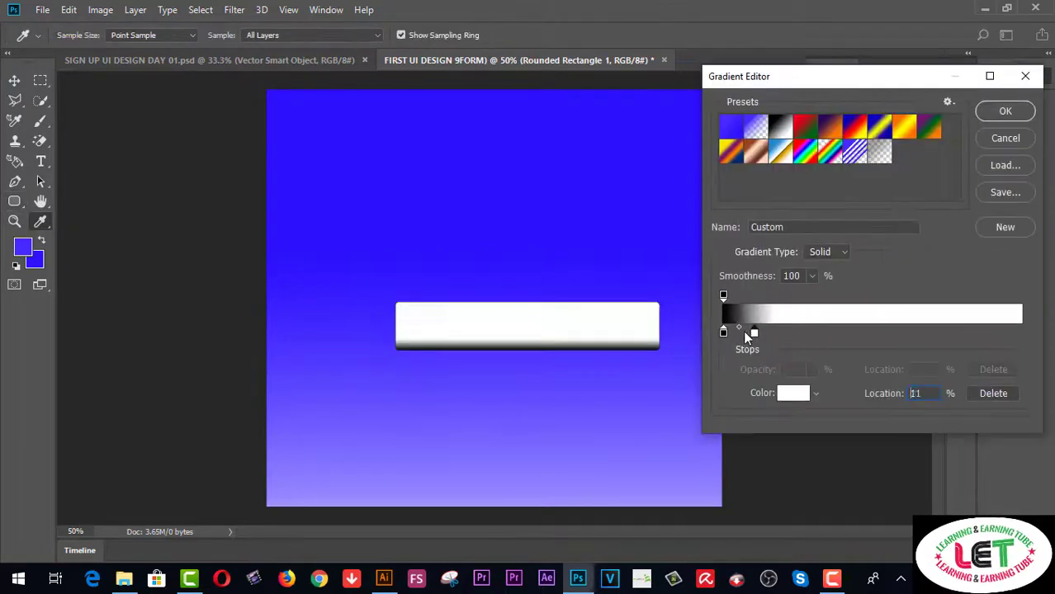
mouse_move(751, 332)
left_mouse_down()
mouse_move(737, 335)
mouse_move(750, 333)
left_mouse_up()
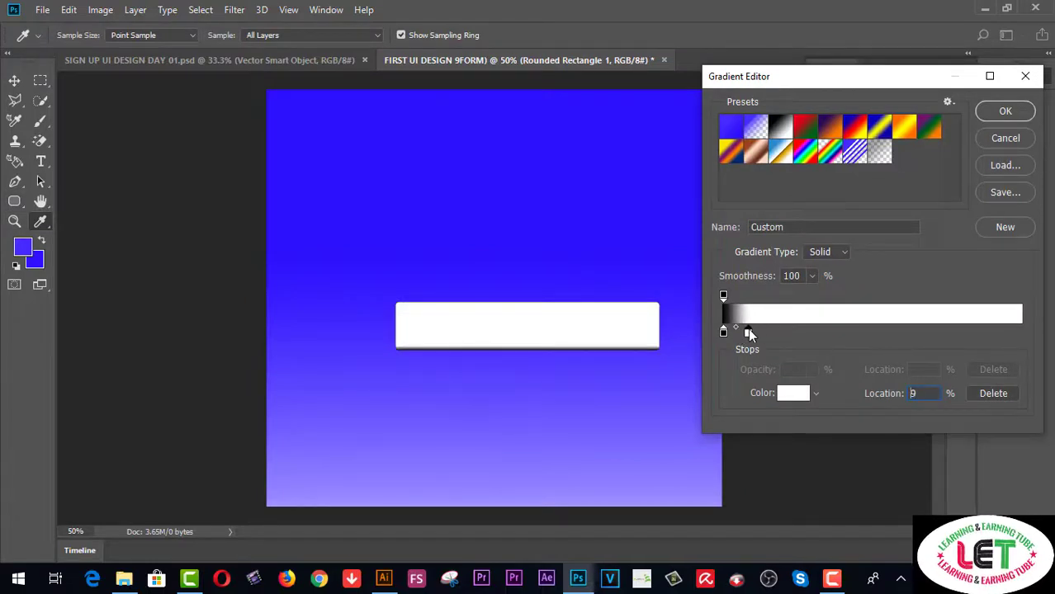
left_click(1004, 114)
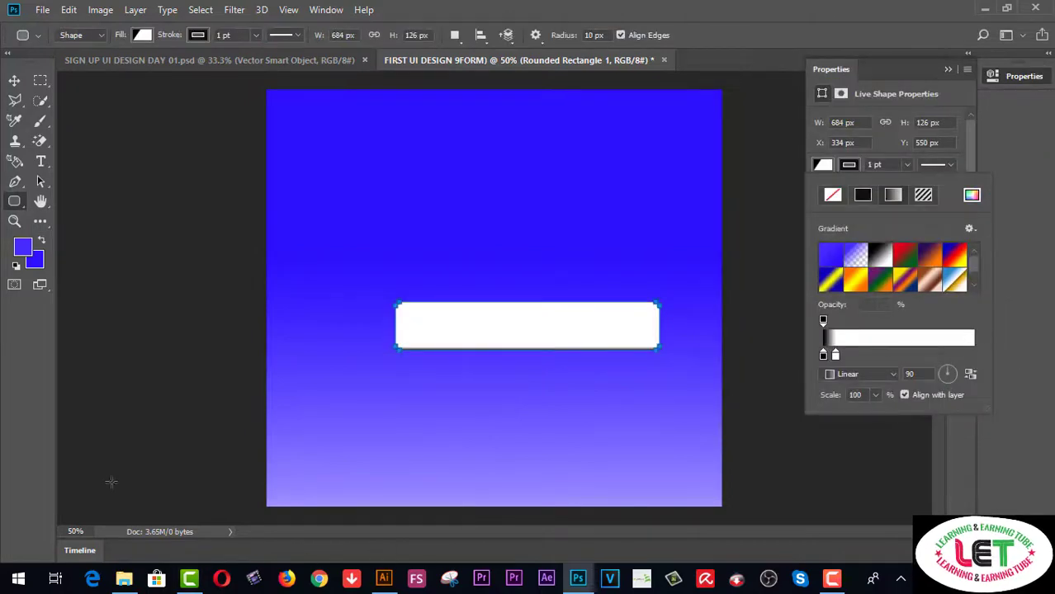
left_click(15, 80)
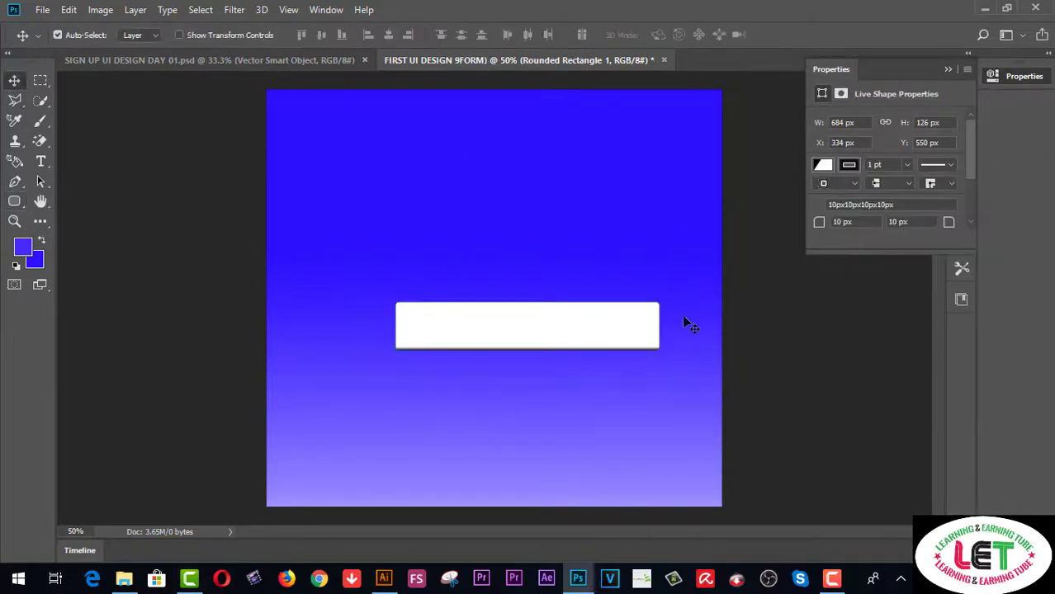
Step: Widen the field to 732 px, centre it, and place two copies beneath it
key("ctrl+t")
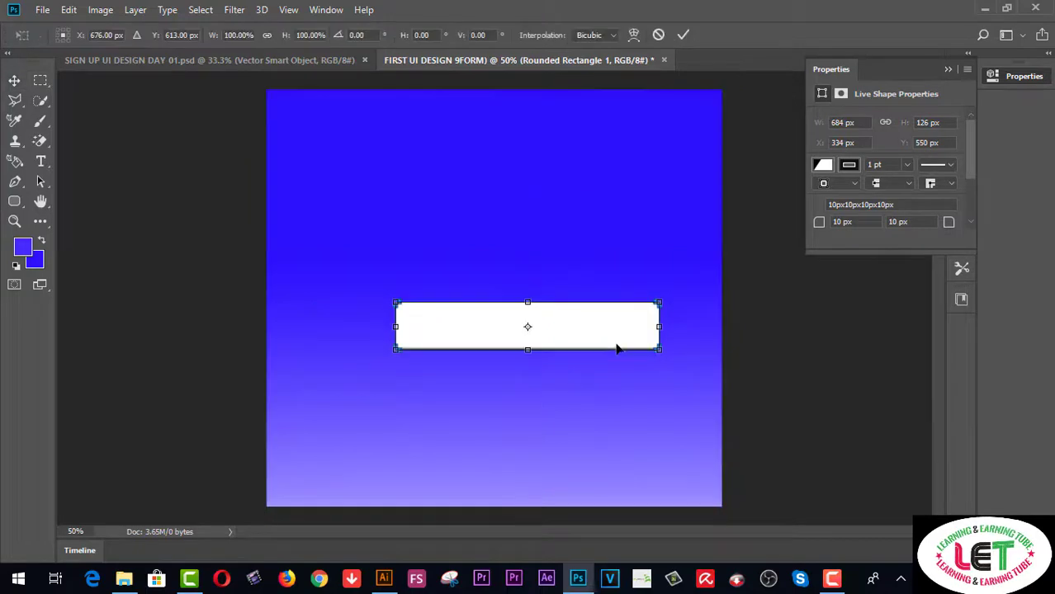
left_click_drag(617, 347, 588, 349)
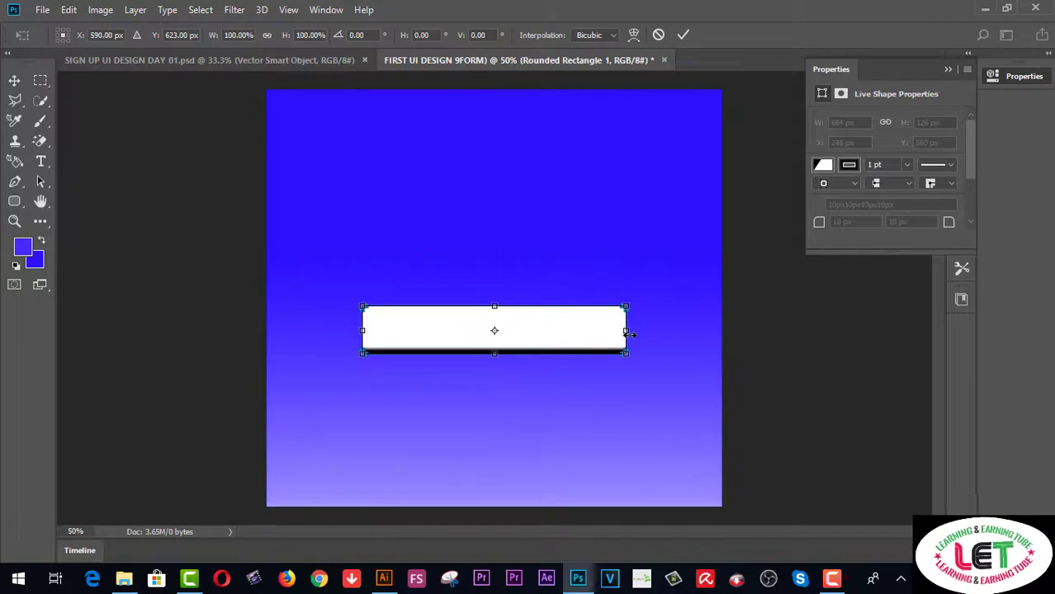
left_click_drag(629, 334, 597, 337)
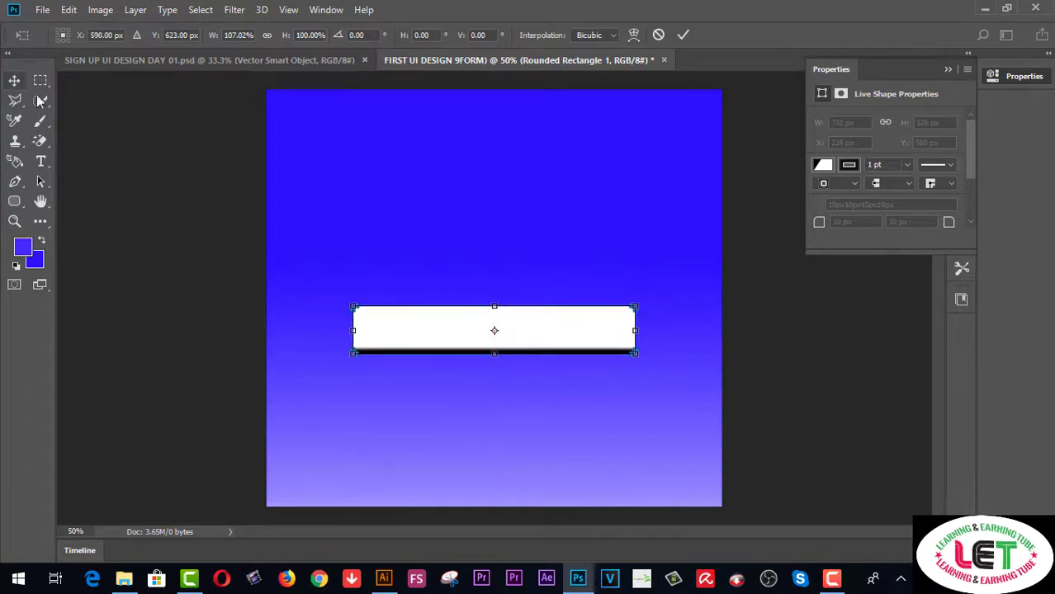
left_click(14, 80)
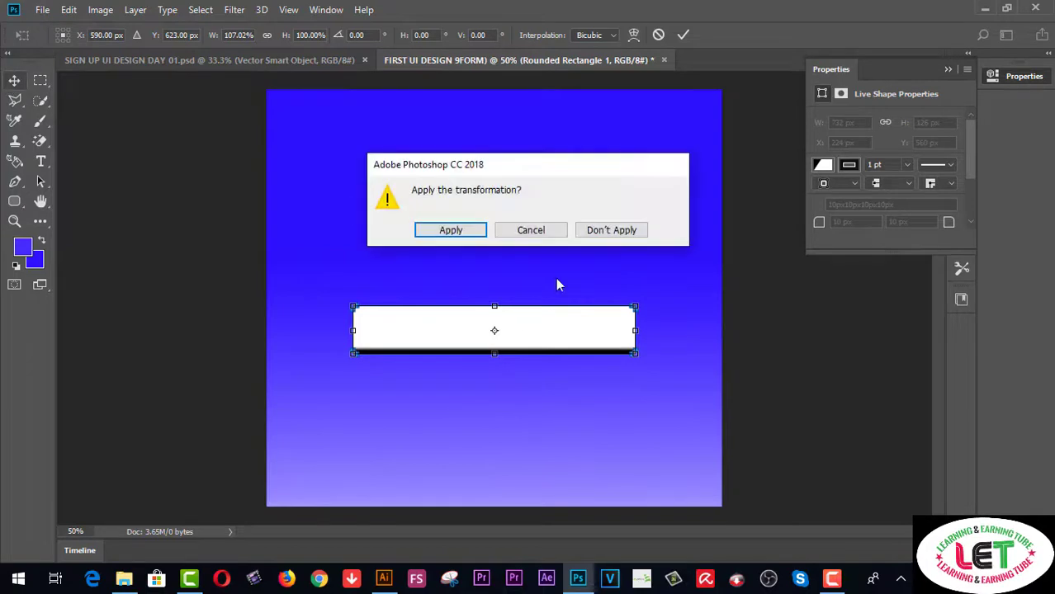
left_click(449, 229)
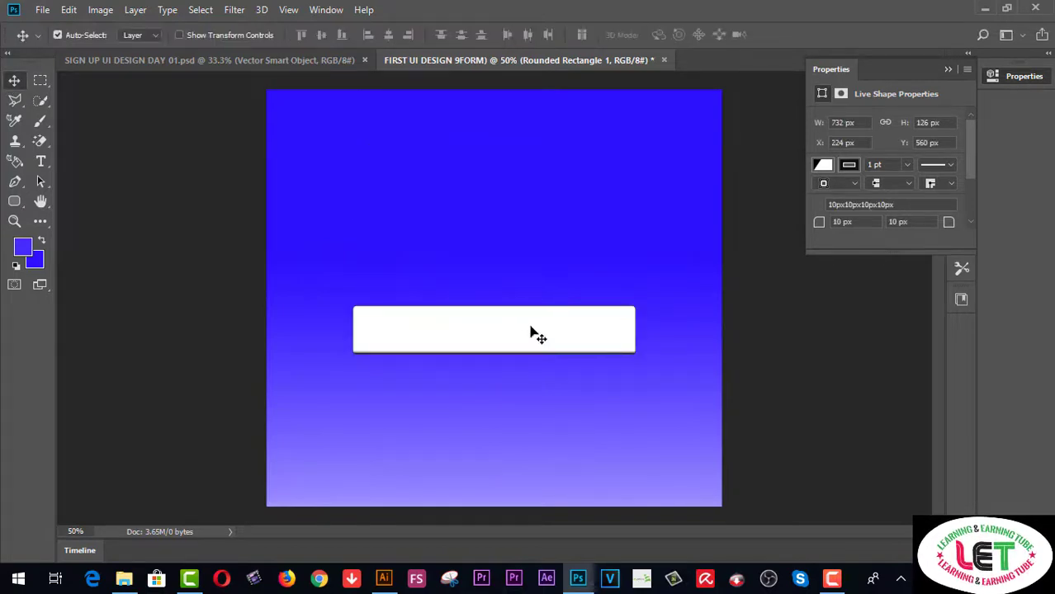
left_click_drag(532, 333, 537, 445)
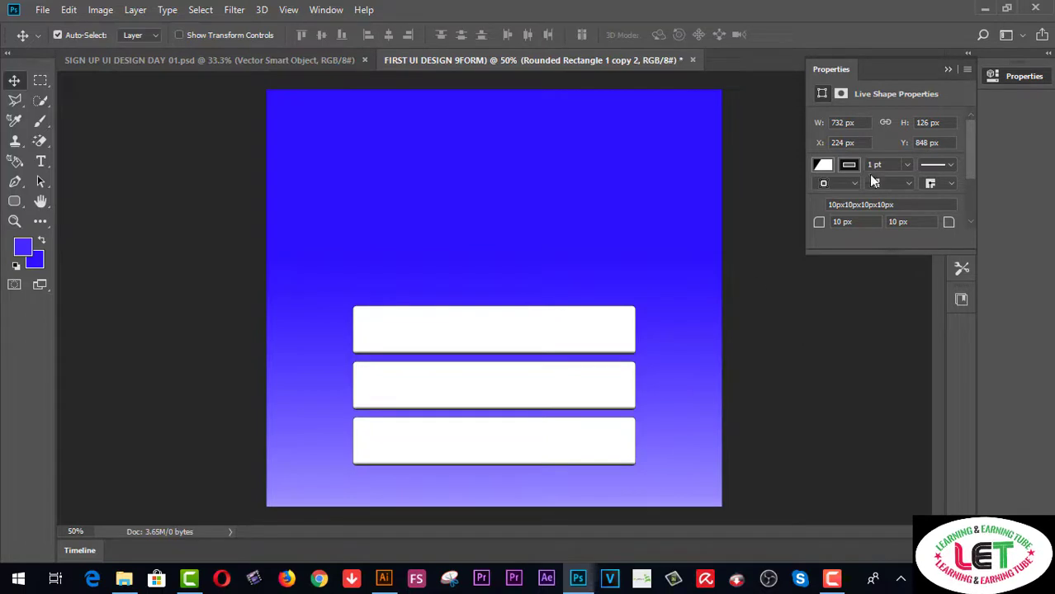
Step: Toggle each field's visibility in the Layers list to identify the bottom field's layer
left_click(947, 69)
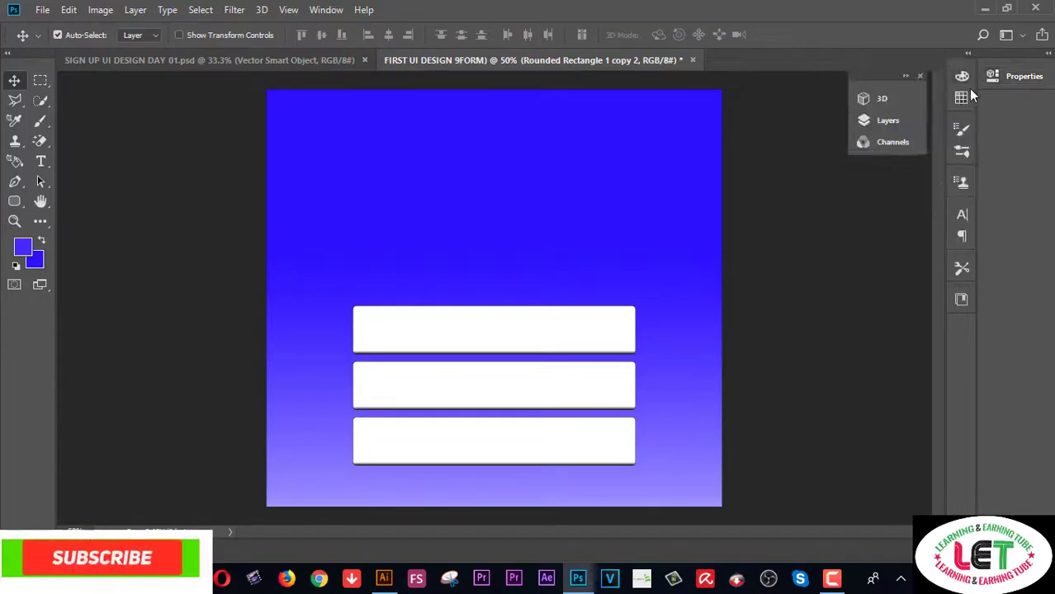
left_click(896, 123)
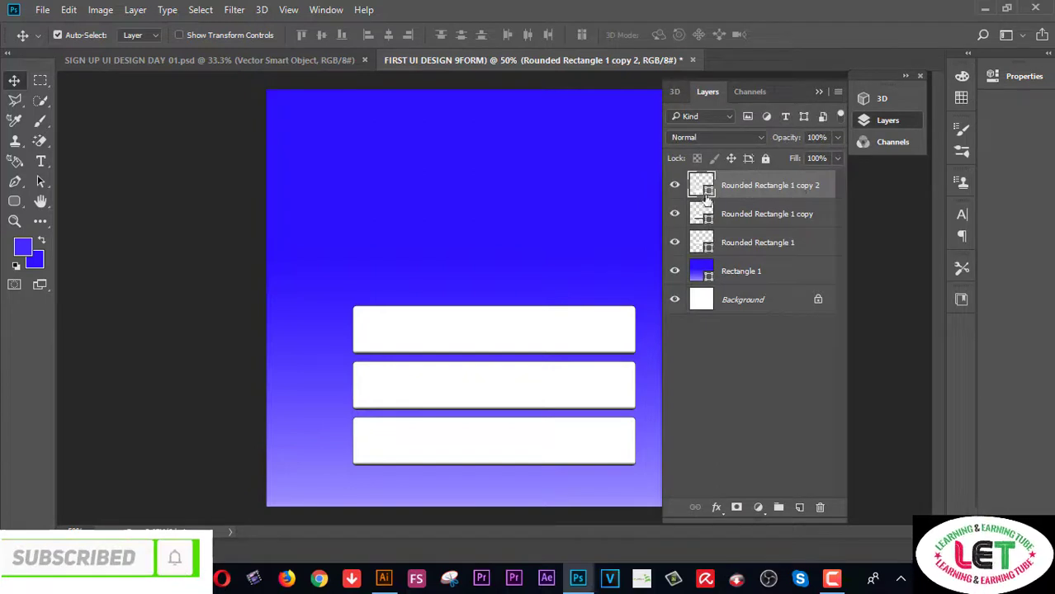
left_click(674, 185)
left_click(674, 185)
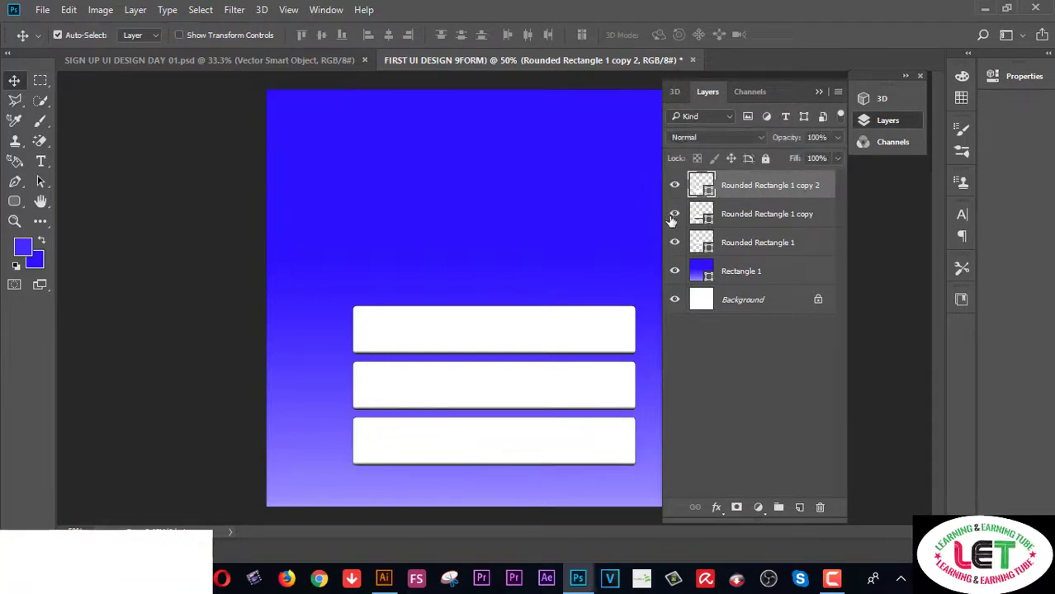
left_click(674, 215)
left_click(674, 214)
left_click(674, 243)
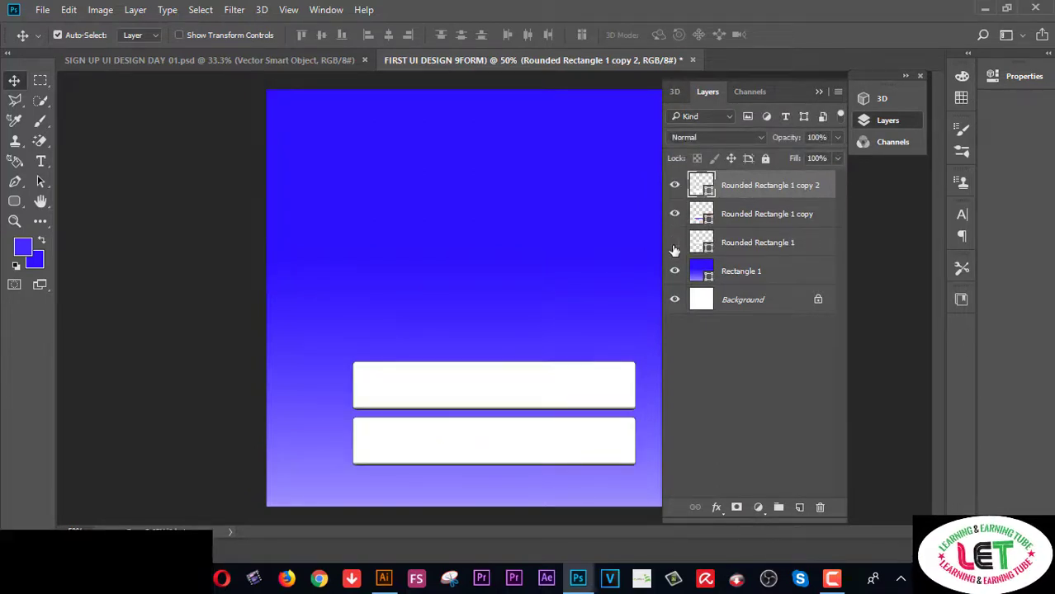
left_click(674, 244)
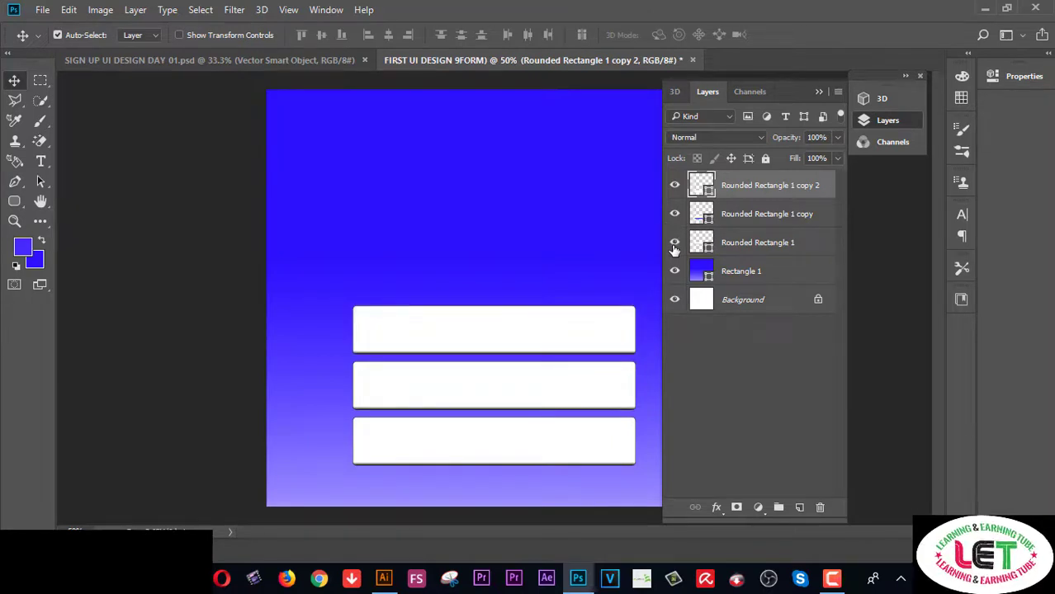
Step: Give the bottom field two drop shadows, 76% opacity and 50% fill
right_click(761, 187)
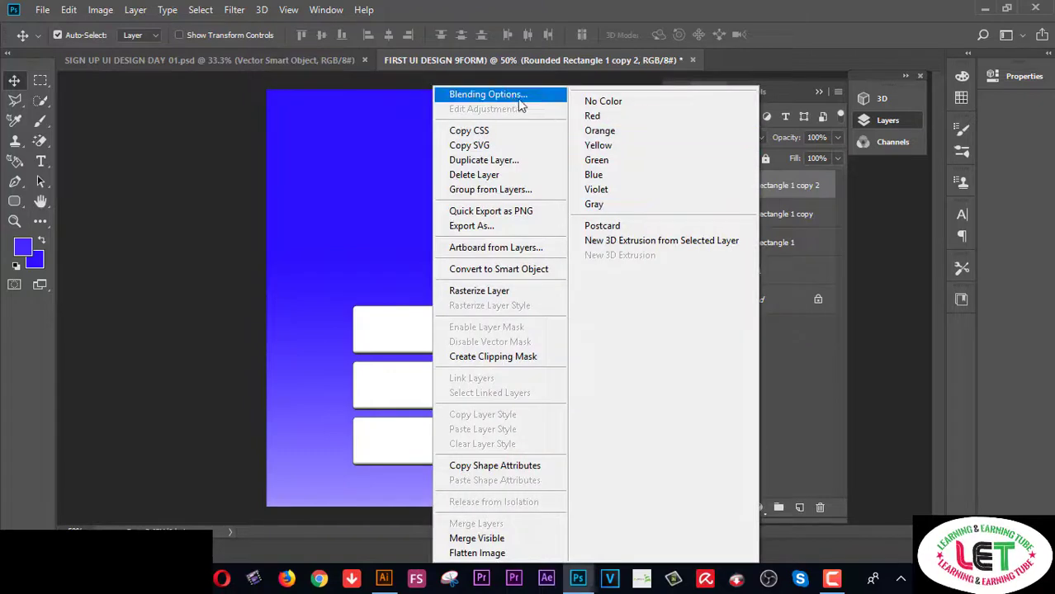
left_click(510, 96)
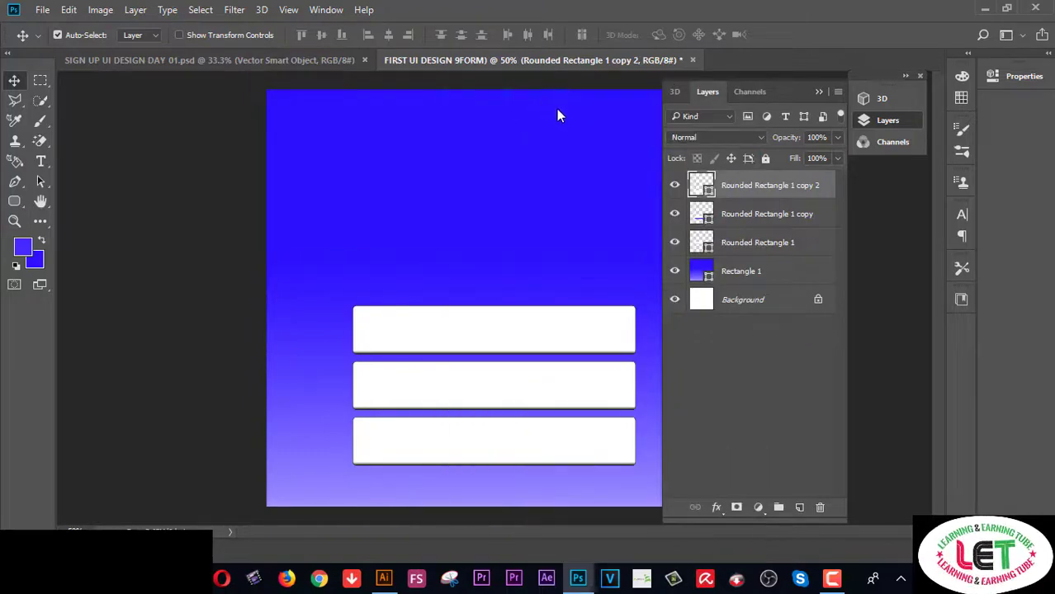
left_click_drag(569, 84, 764, 46)
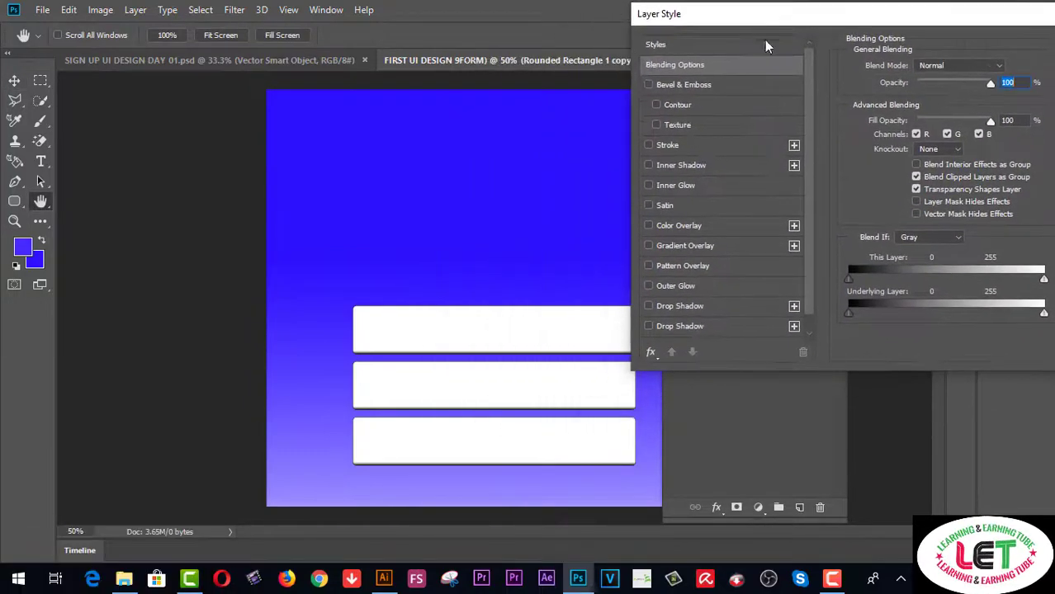
left_click(649, 327)
left_click(649, 307)
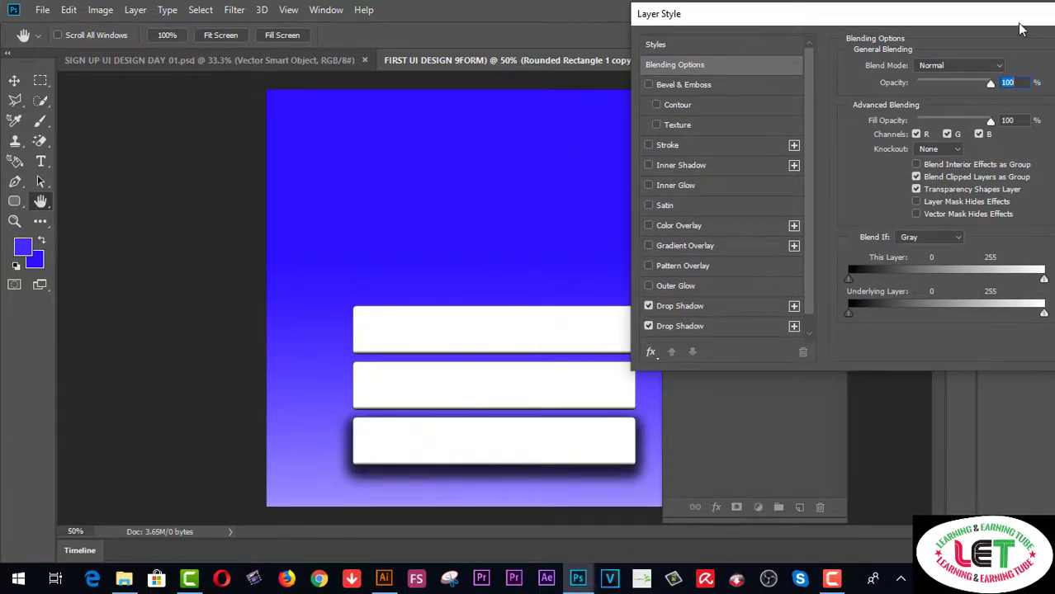
left_click_drag(1015, 25, 892, 29)
left_click_drag(878, 85, 850, 87)
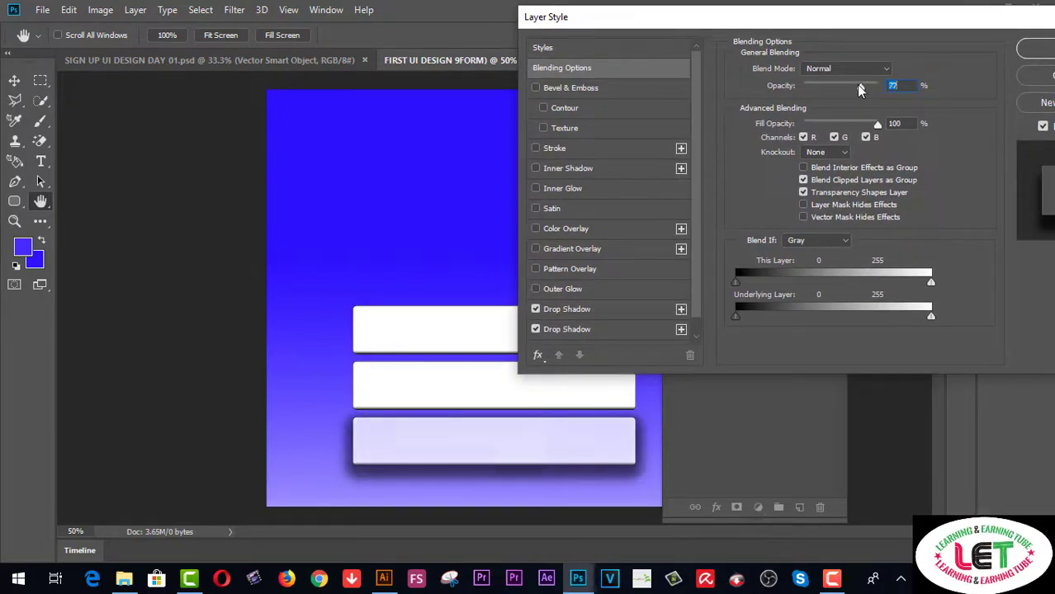
left_click_drag(878, 124, 861, 89)
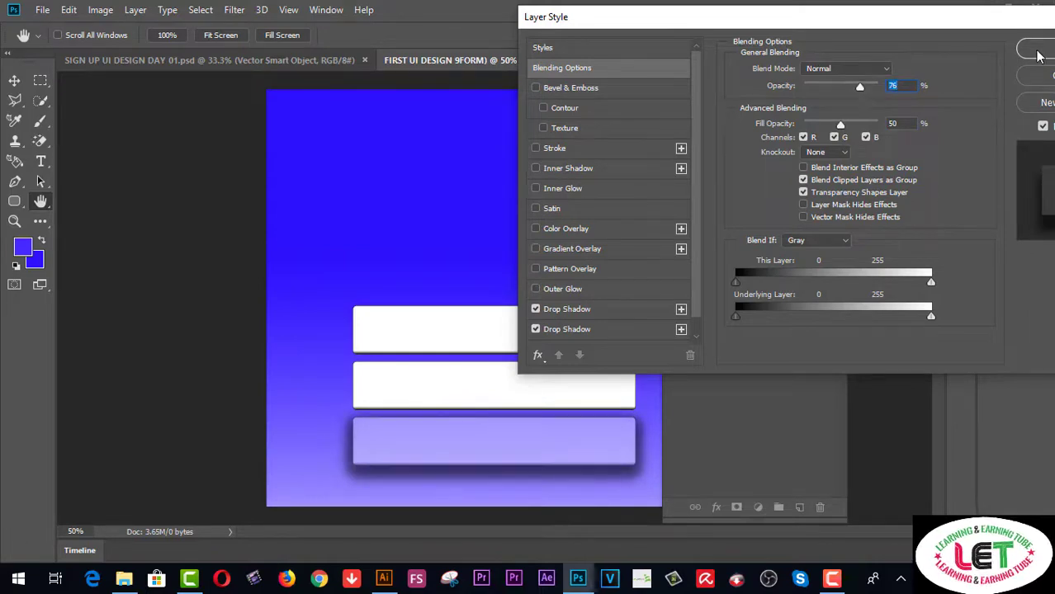
left_click_drag(1014, 16, 899, 19)
left_click(957, 66)
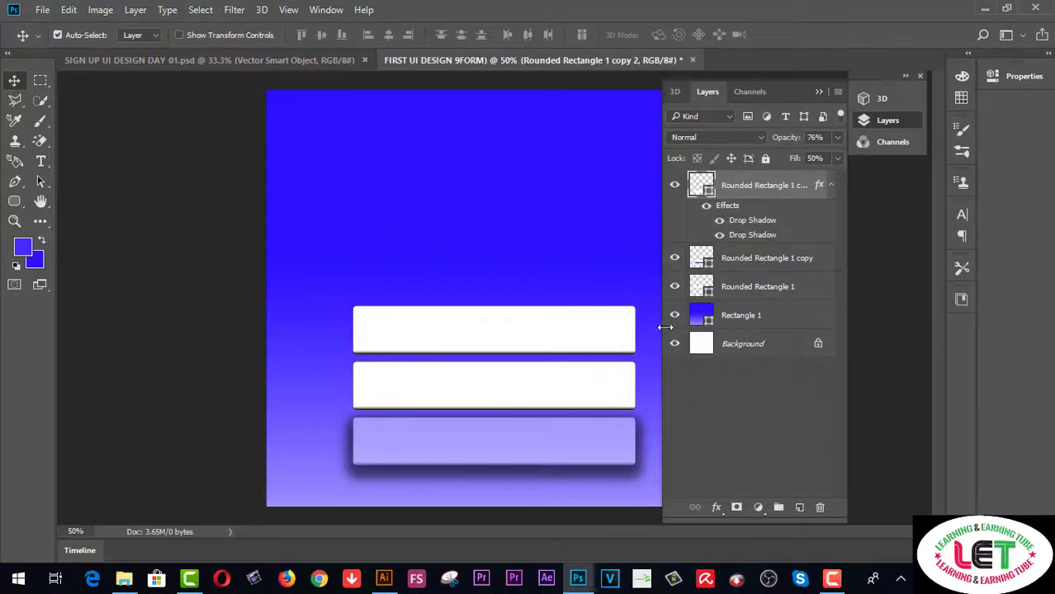
Step: Give the middle field two drop shadows, about 54% opacity and 84% fill
left_click(743, 260)
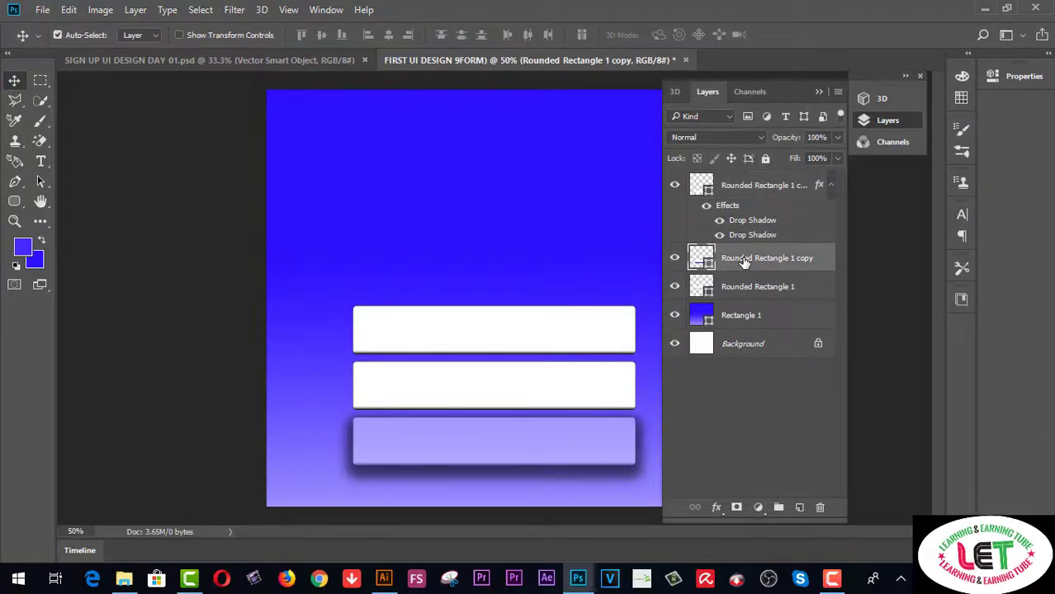
right_click(743, 260)
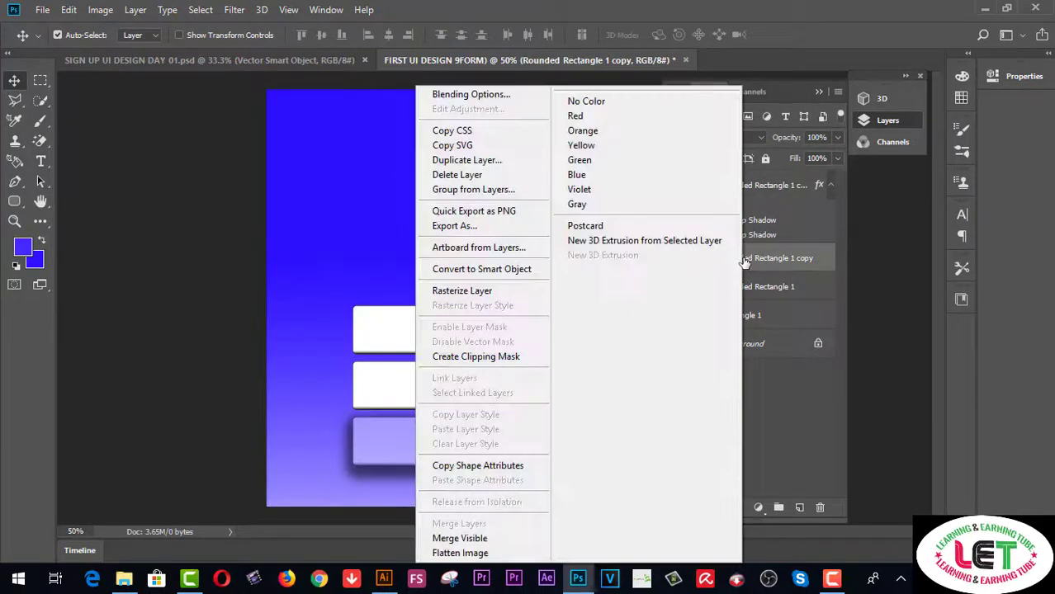
left_click(473, 94)
key("h")
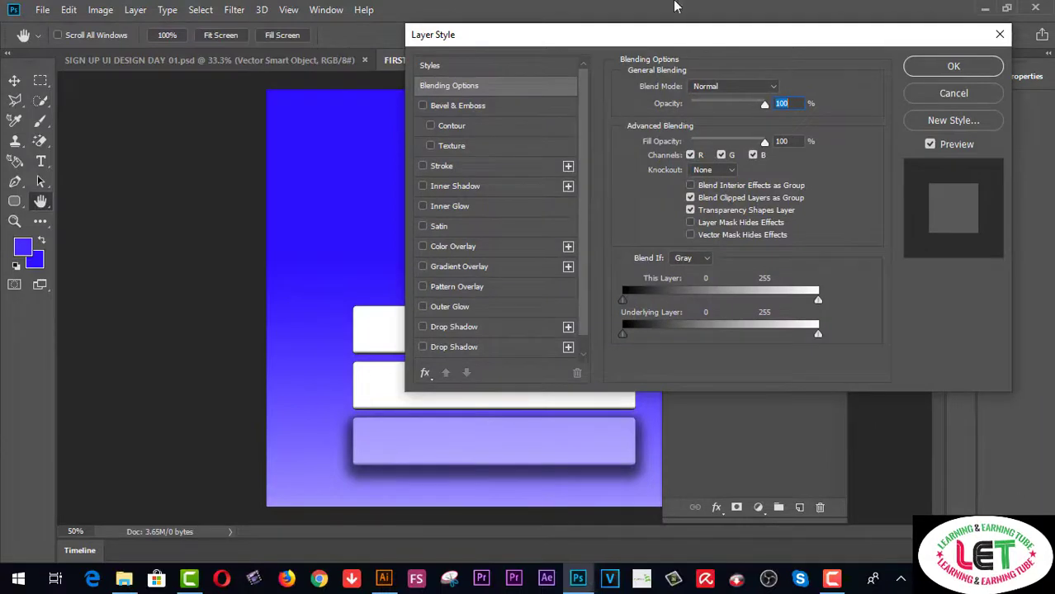
left_click_drag(660, 42, 721, 25)
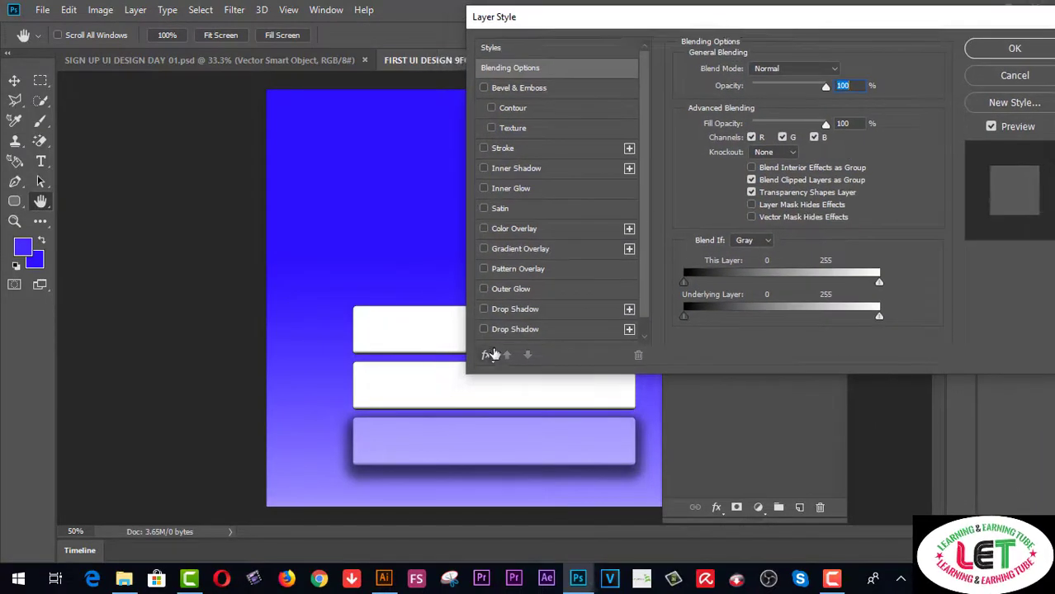
left_click(484, 329)
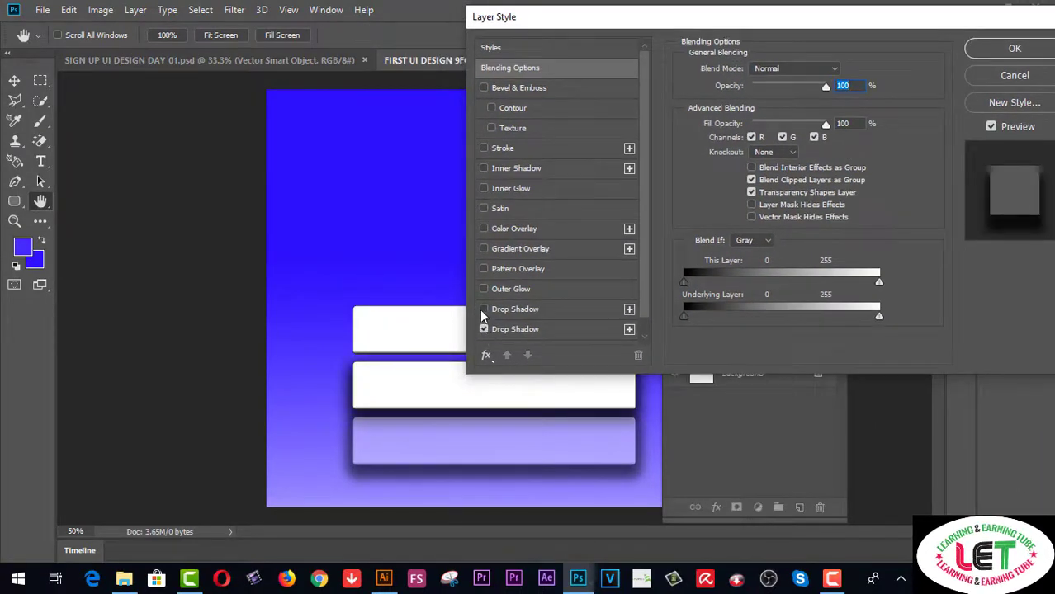
left_click(483, 308)
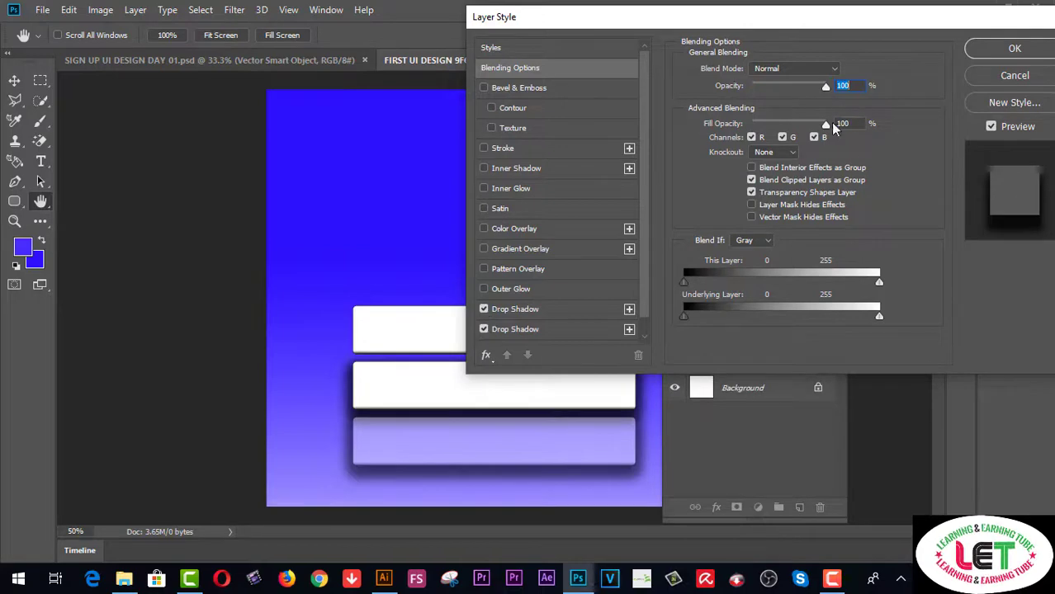
left_click_drag(827, 91, 793, 91)
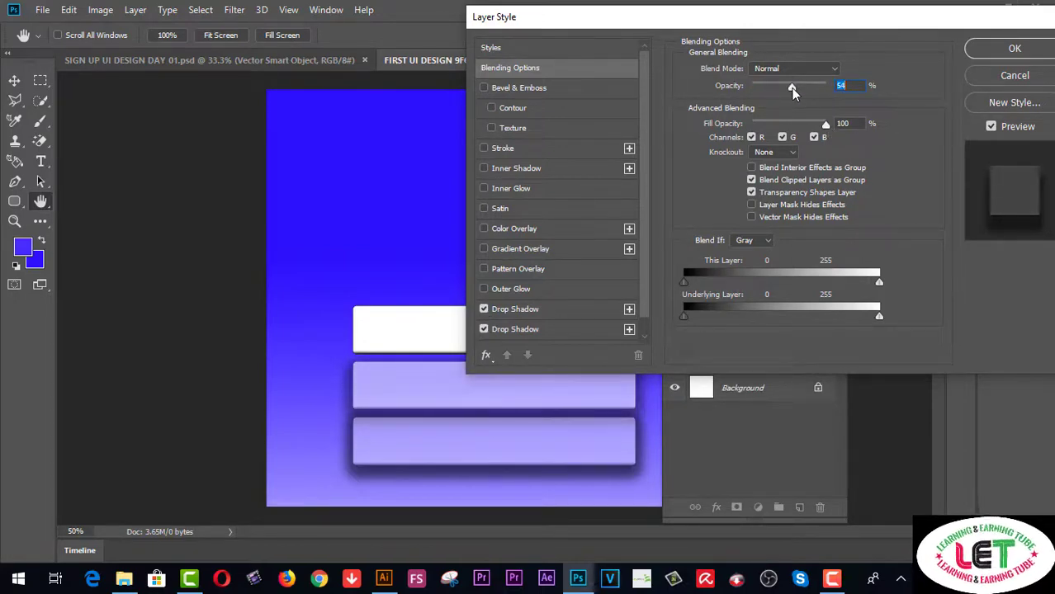
mouse_move(826, 125)
left_mouse_down()
mouse_move(798, 126)
mouse_move(817, 129)
left_mouse_up()
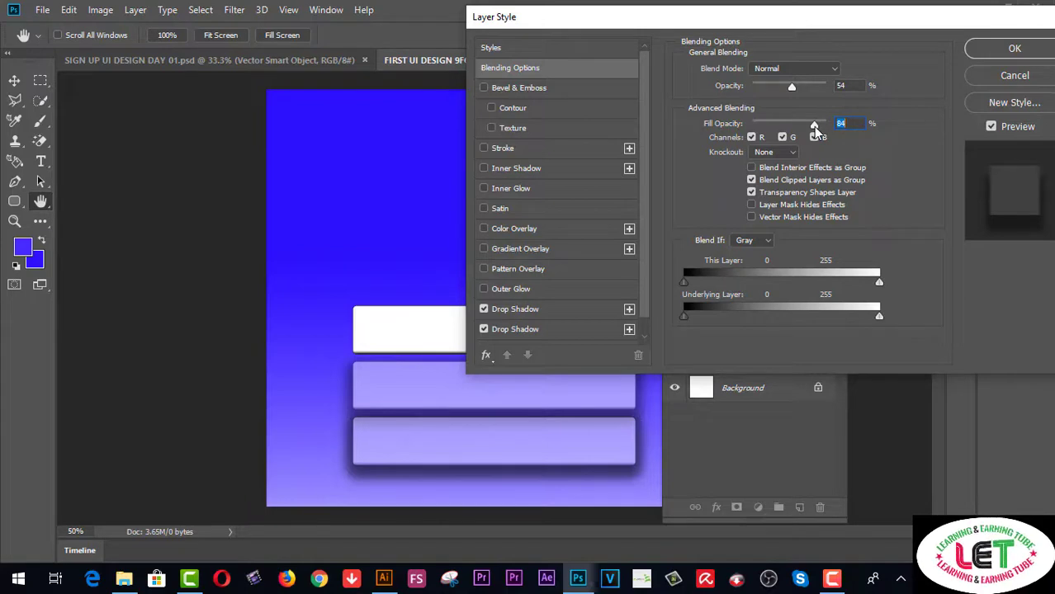
left_click(990, 47)
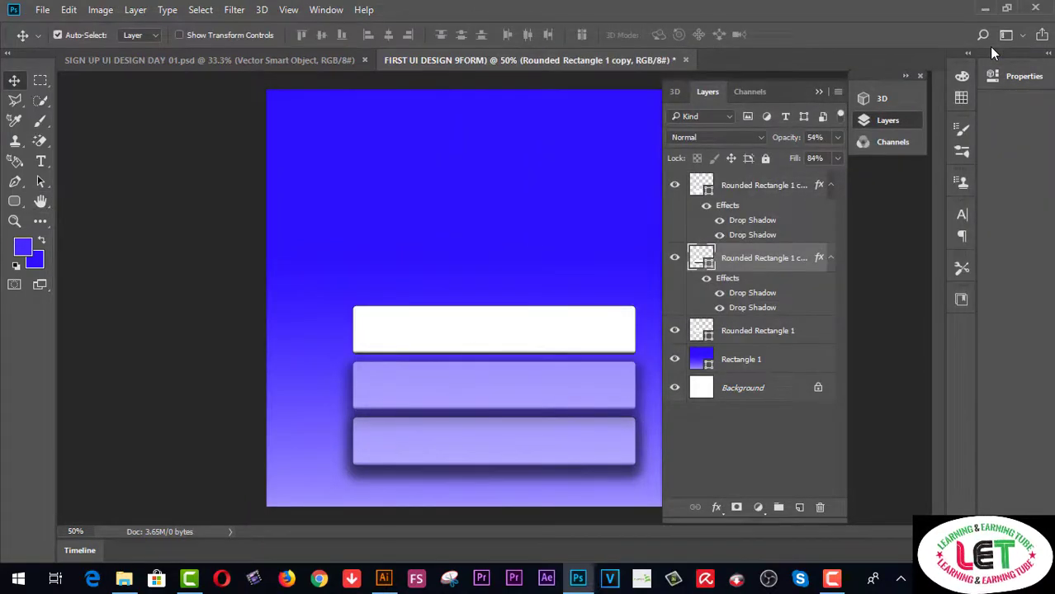
Step: Give the top field two drop shadows at 51% opacity, keeping 100% fill
left_click(779, 336)
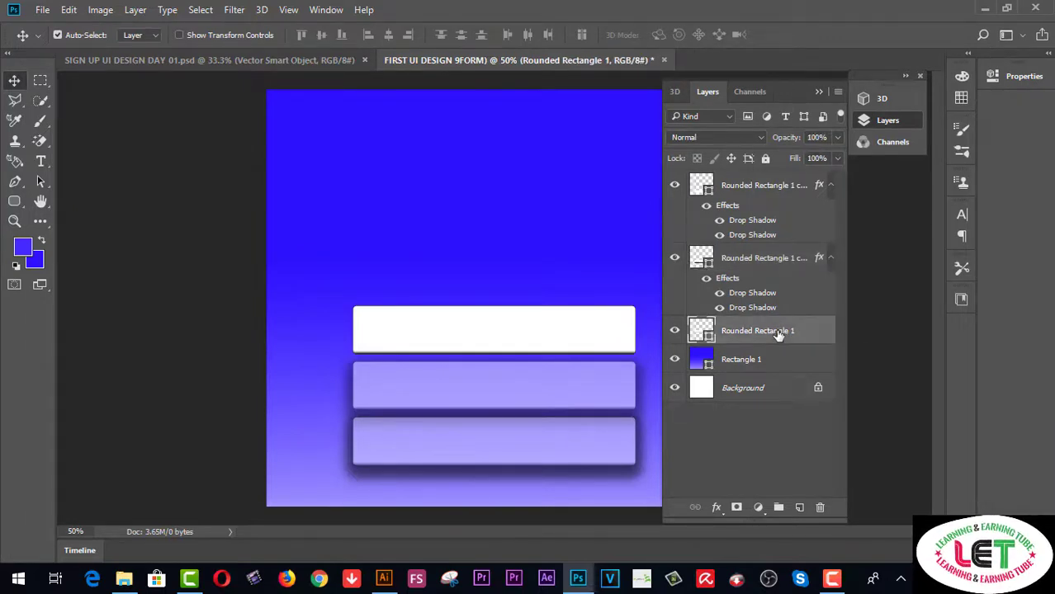
right_click(778, 335)
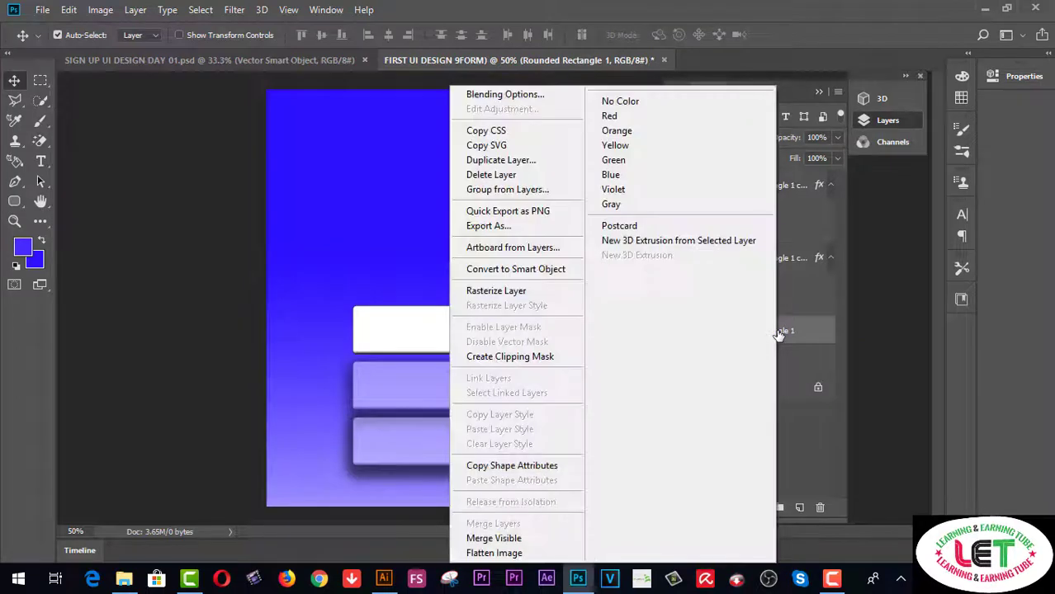
left_click(555, 97)
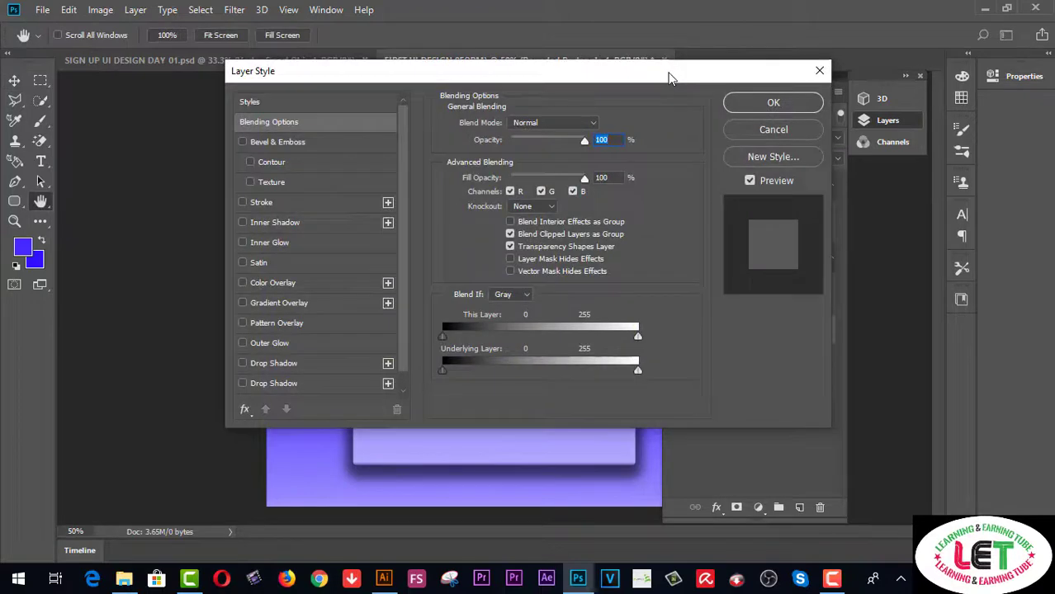
left_click_drag(670, 76, 1049, 6)
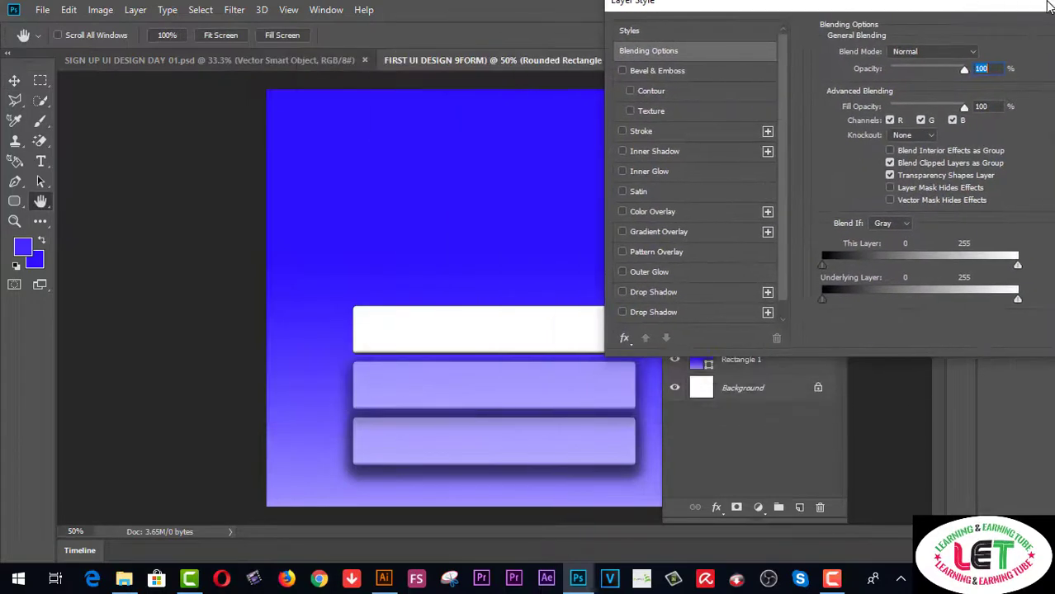
left_click(622, 313)
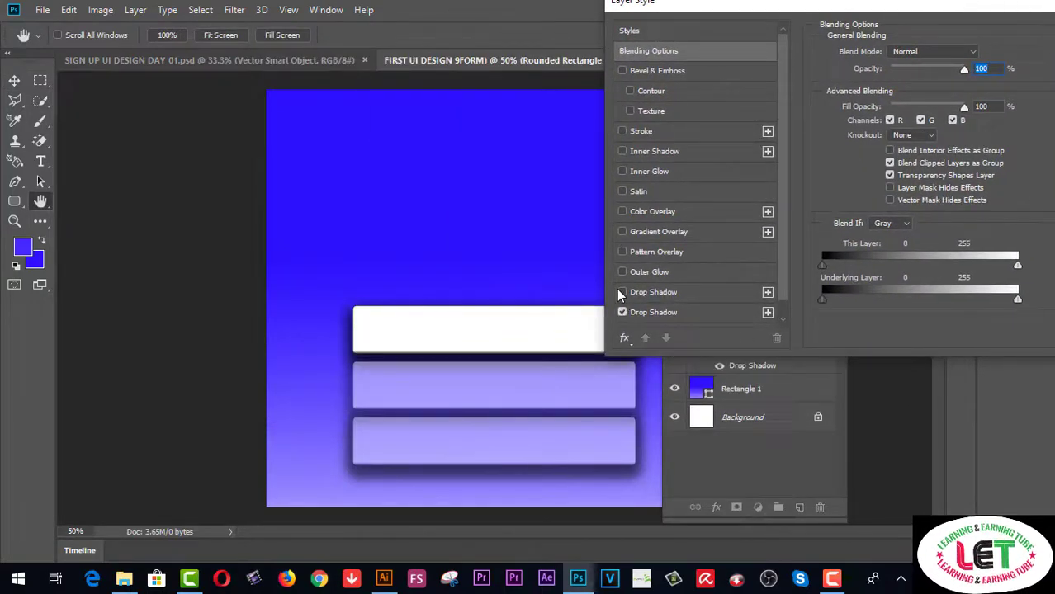
left_click(622, 294)
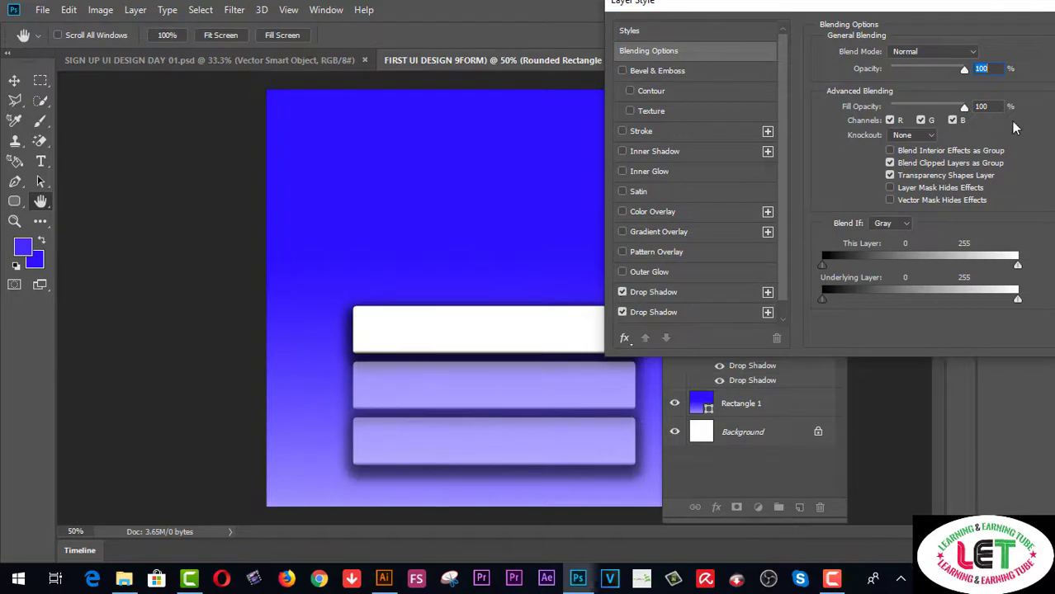
mouse_move(947, 71)
left_mouse_down()
mouse_move(917, 71)
mouse_move(930, 74)
left_mouse_up()
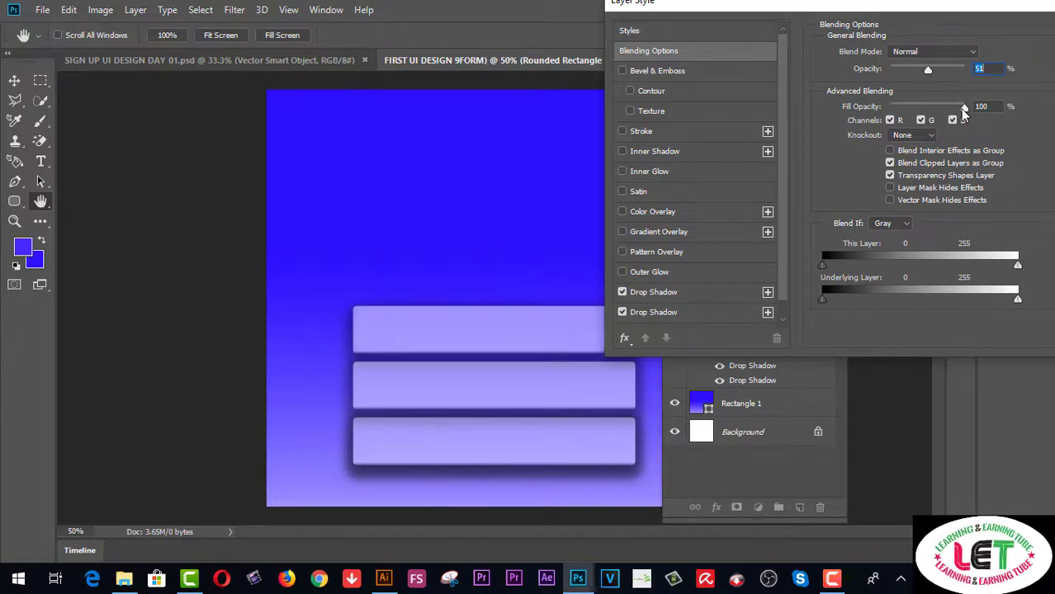
mouse_move(965, 110)
left_mouse_down()
mouse_move(930, 104)
mouse_move(968, 111)
left_mouse_up()
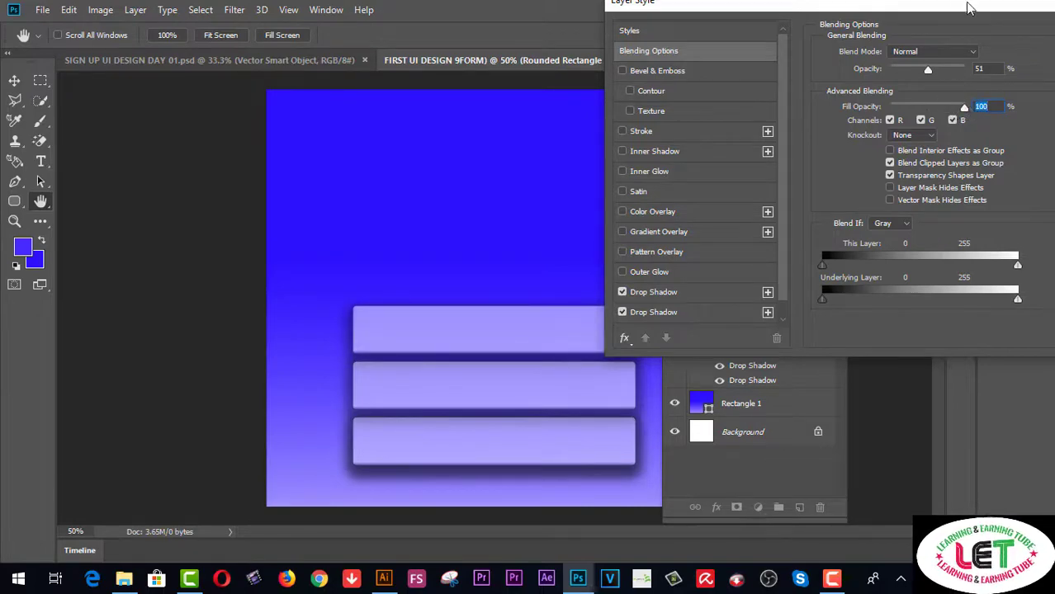
left_click_drag(966, 3, 860, 63)
left_click(1020, 97)
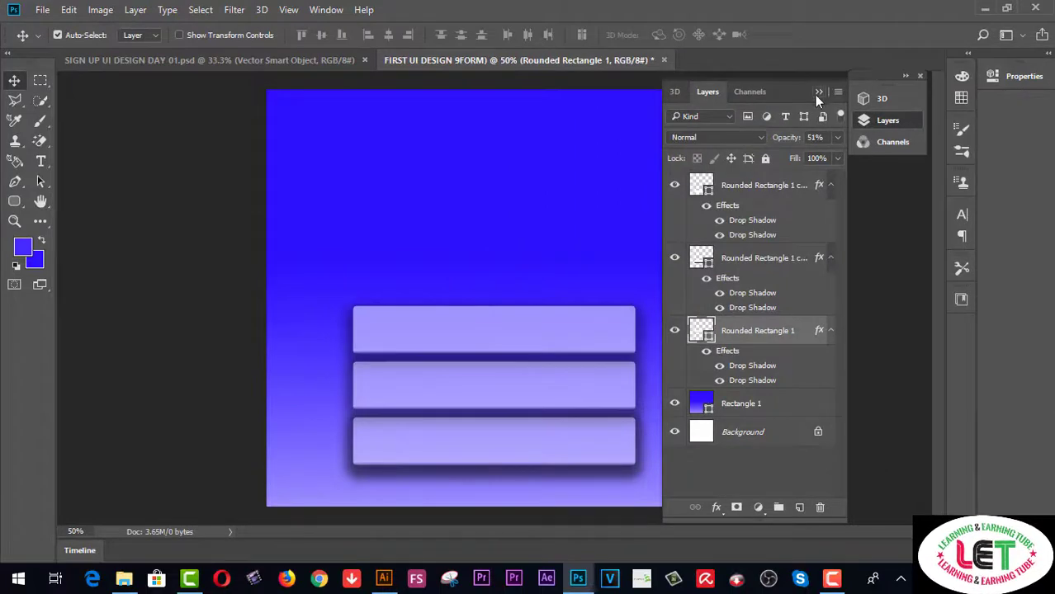
Step: Add a grey 'E-mail' label in the top field
left_click_drag(783, 87, 858, 84)
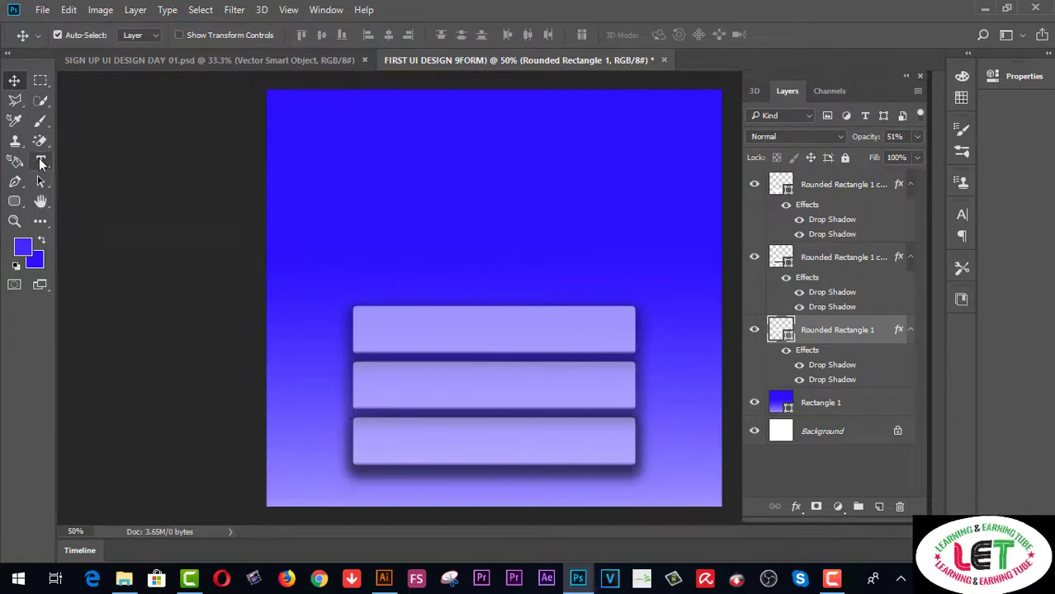
left_click_drag(41, 163, 79, 167)
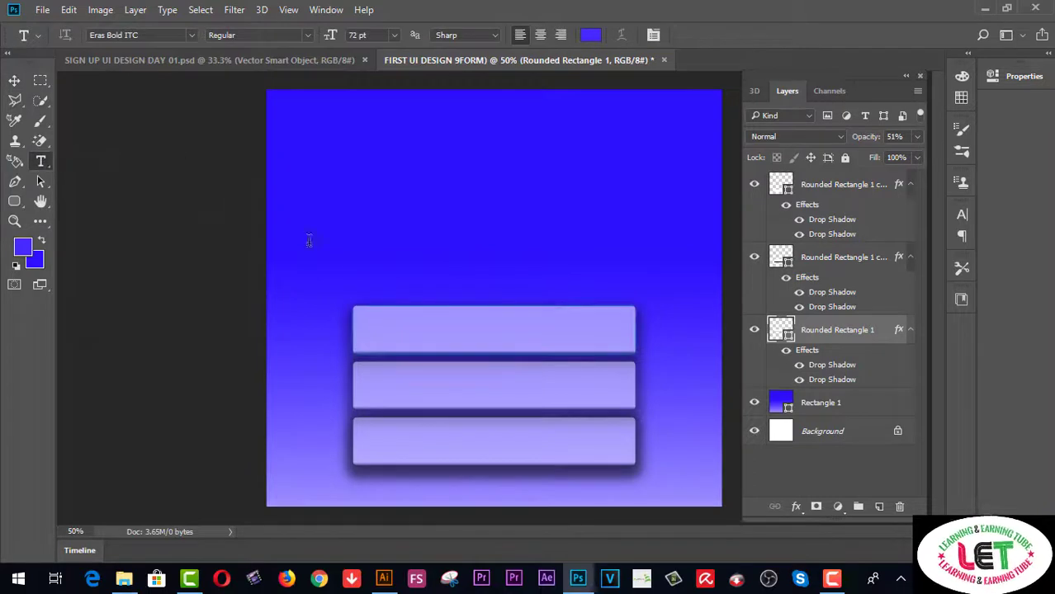
left_click(408, 335)
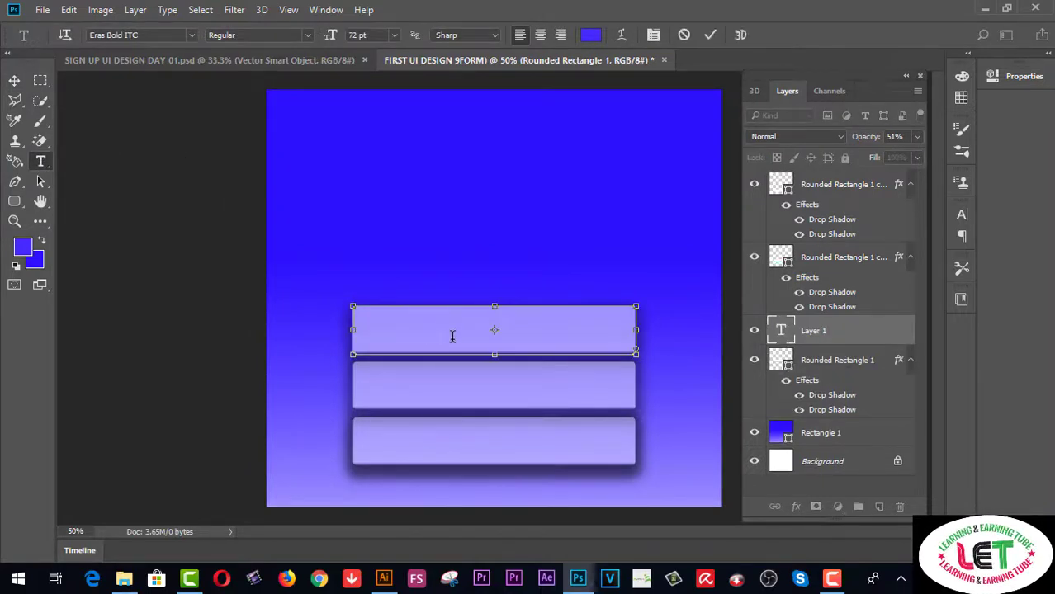
left_click(14, 80)
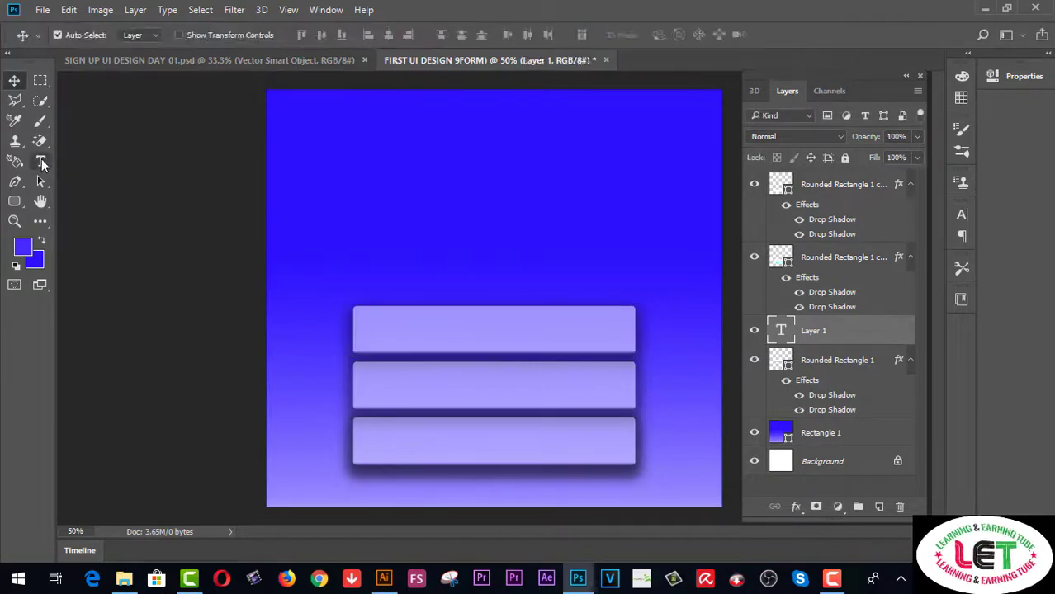
left_click(40, 161)
left_click(419, 337)
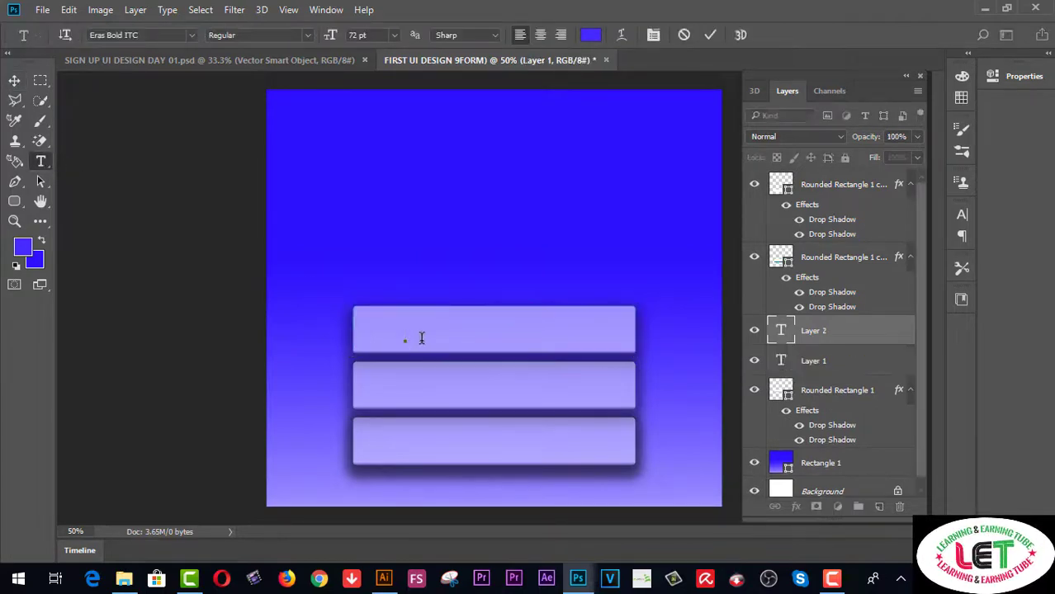
type("E")
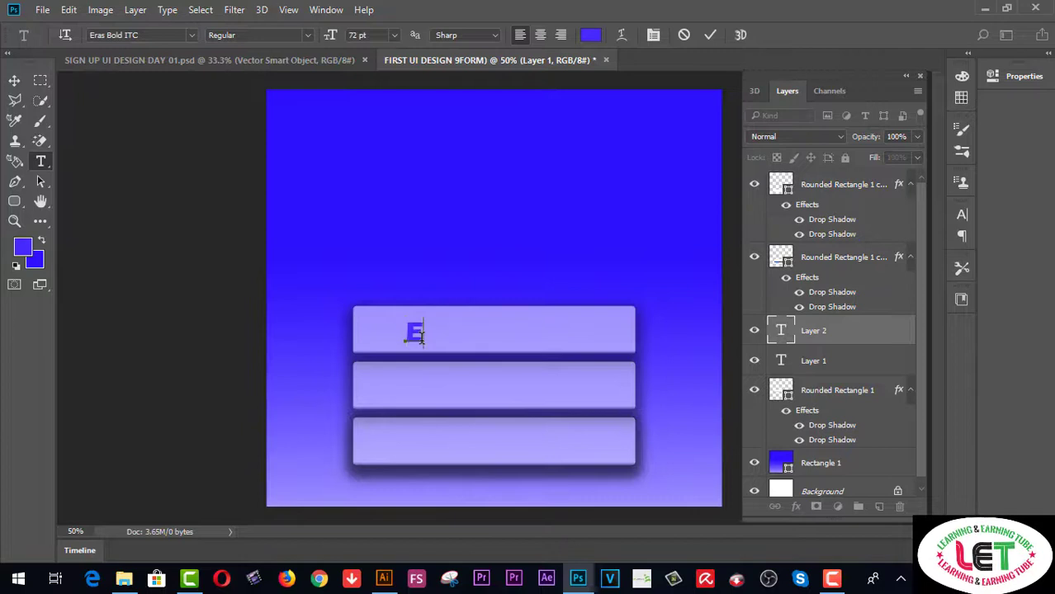
type("-mail")
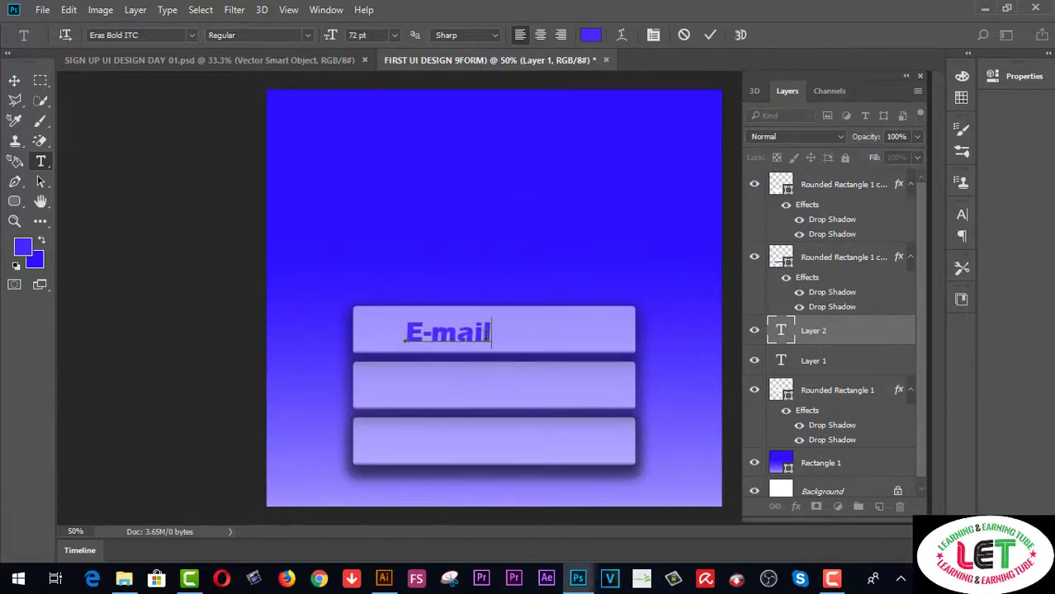
left_click_drag(497, 330, 360, 327)
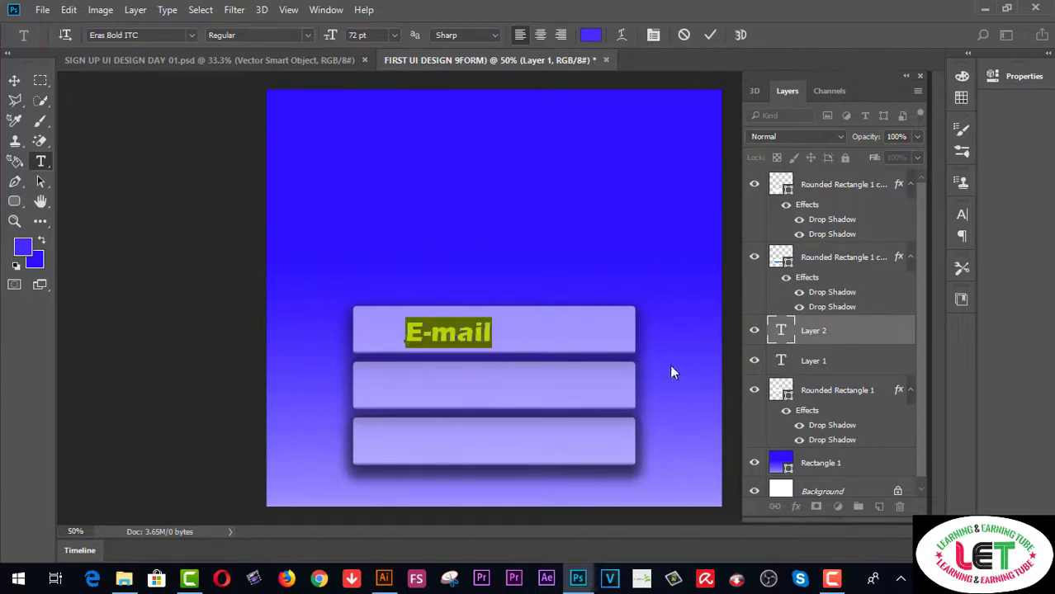
left_click(21, 248)
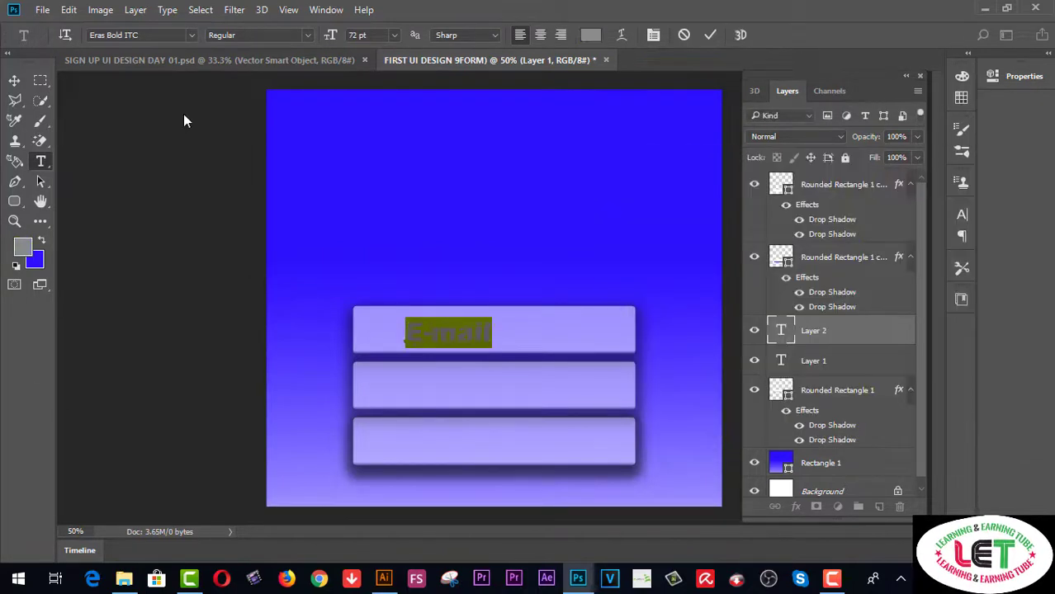
left_click(14, 80)
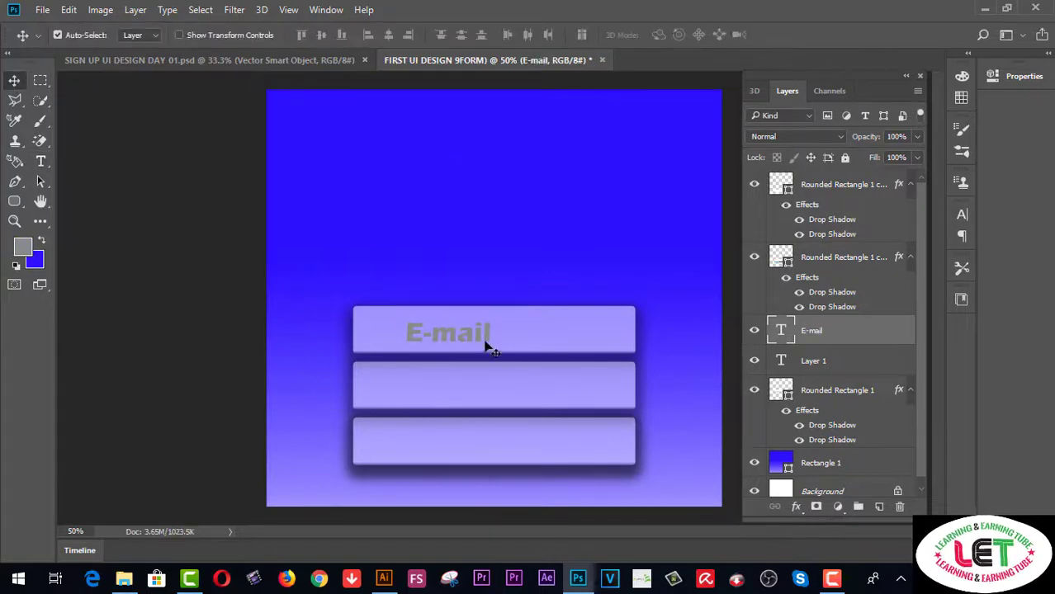
Step: Stretch the E-mail label to about double width and nudge it into centre
key("ctrl")
key("ctrl+t")
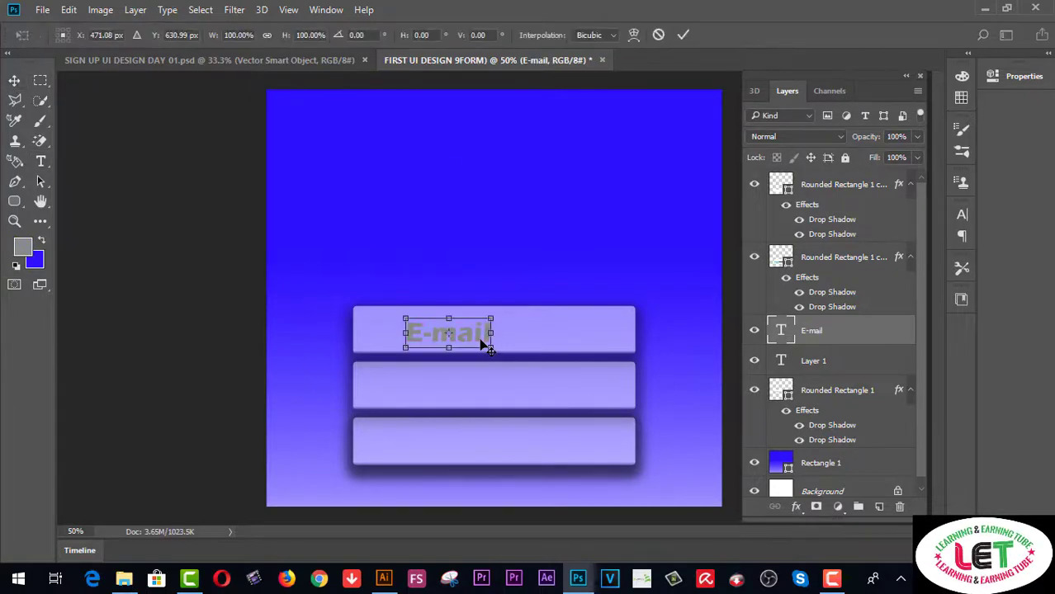
left_click_drag(494, 332, 575, 329)
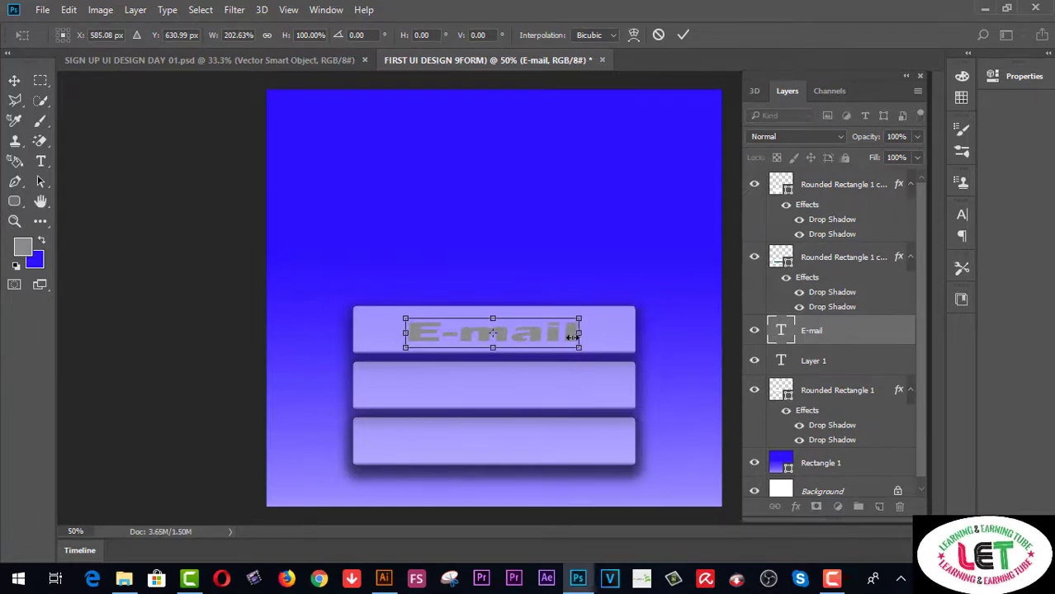
key("Right")
key("Right")
key("Right")
key("Right")
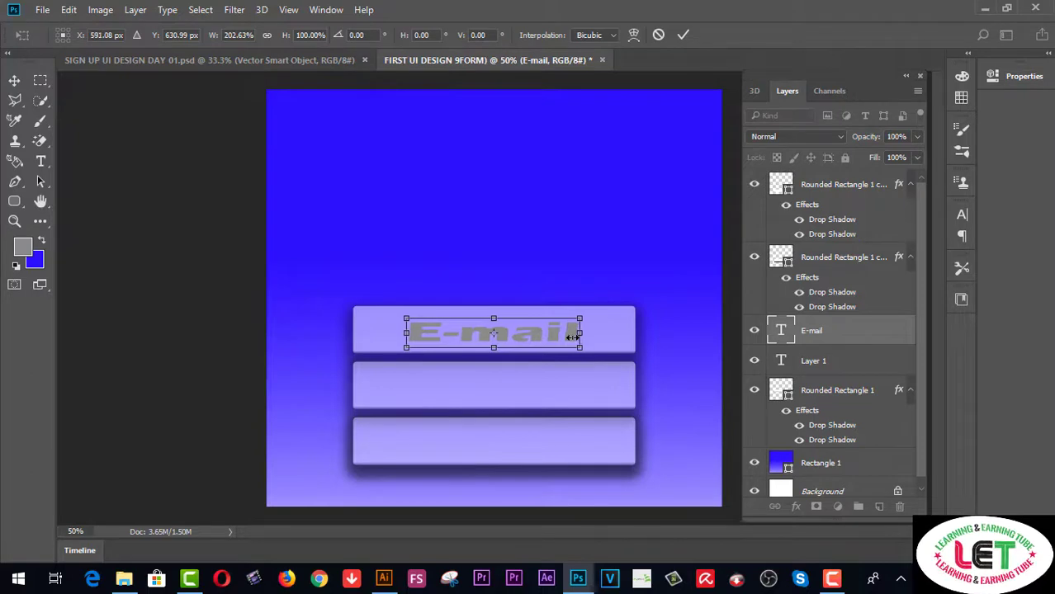
key("Return")
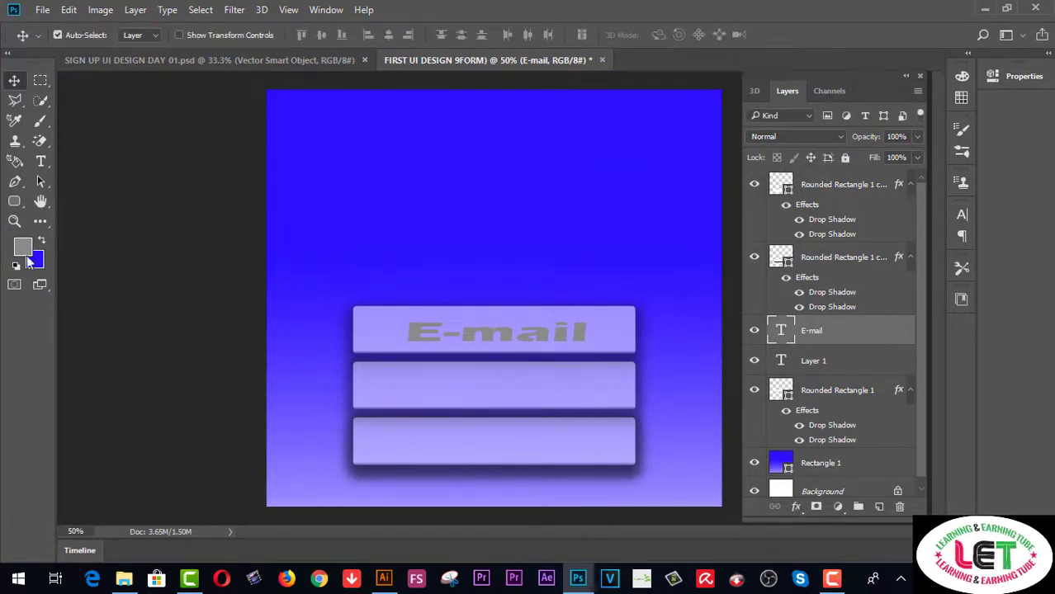
Step: Paste a 'Password' label into the second field
left_click(40, 162)
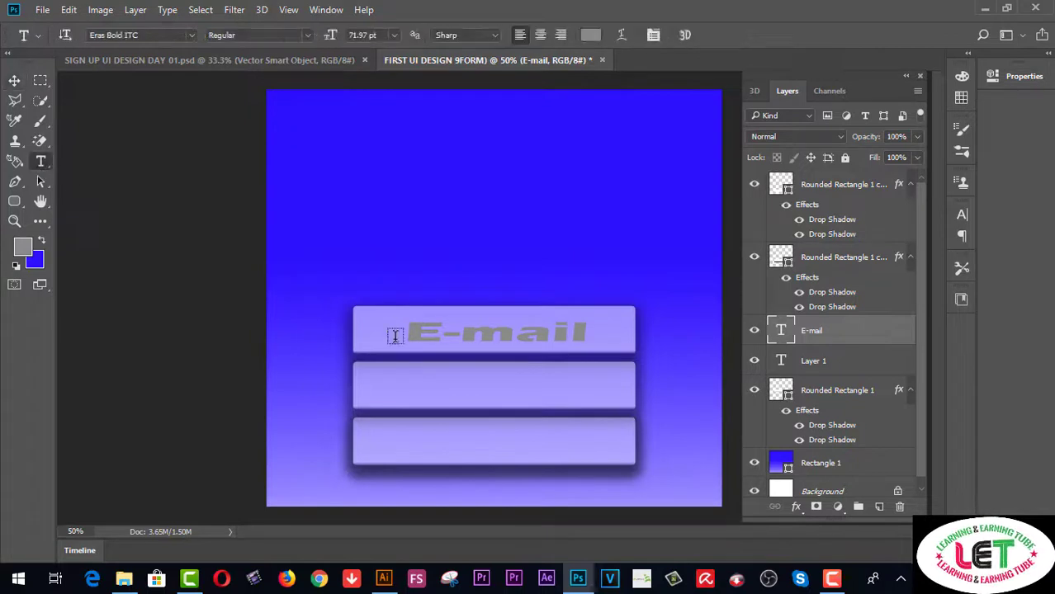
left_click(412, 393)
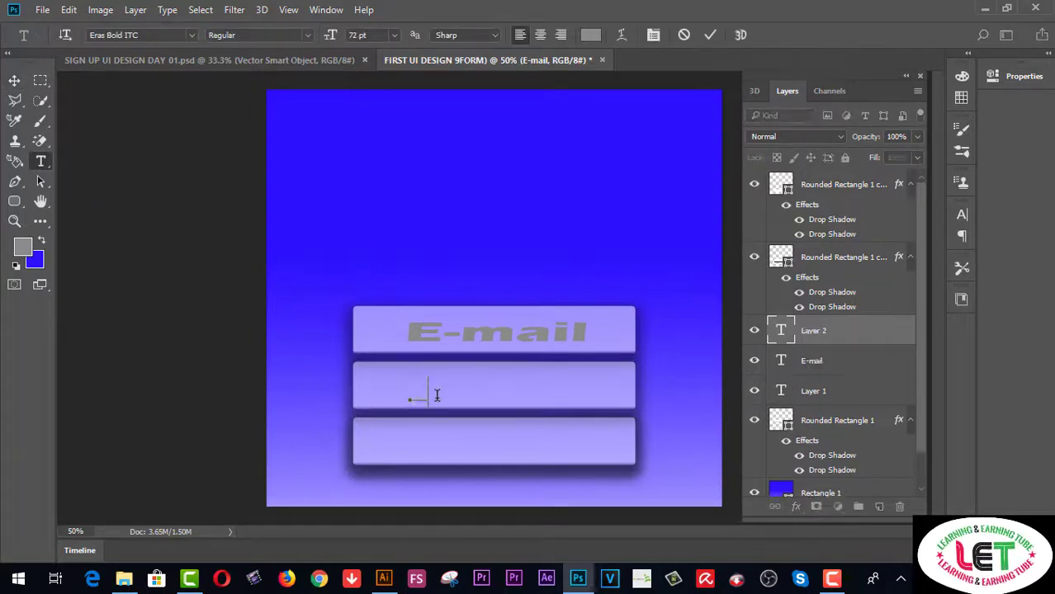
key("ctrl+v")
key("ctrl+t")
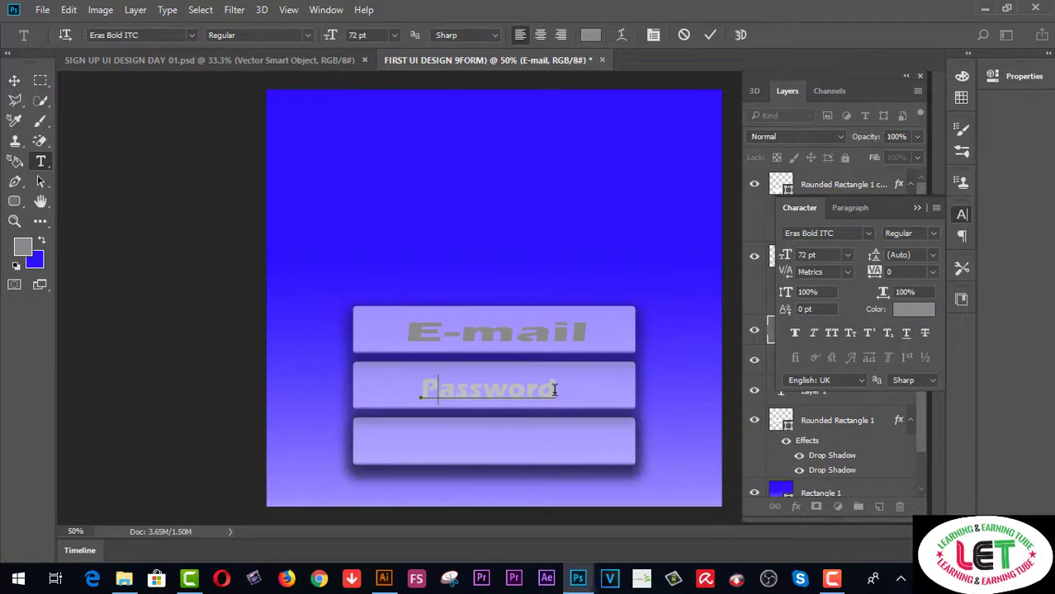
double_click(554, 390)
key("ctrl+t")
left_click(561, 395)
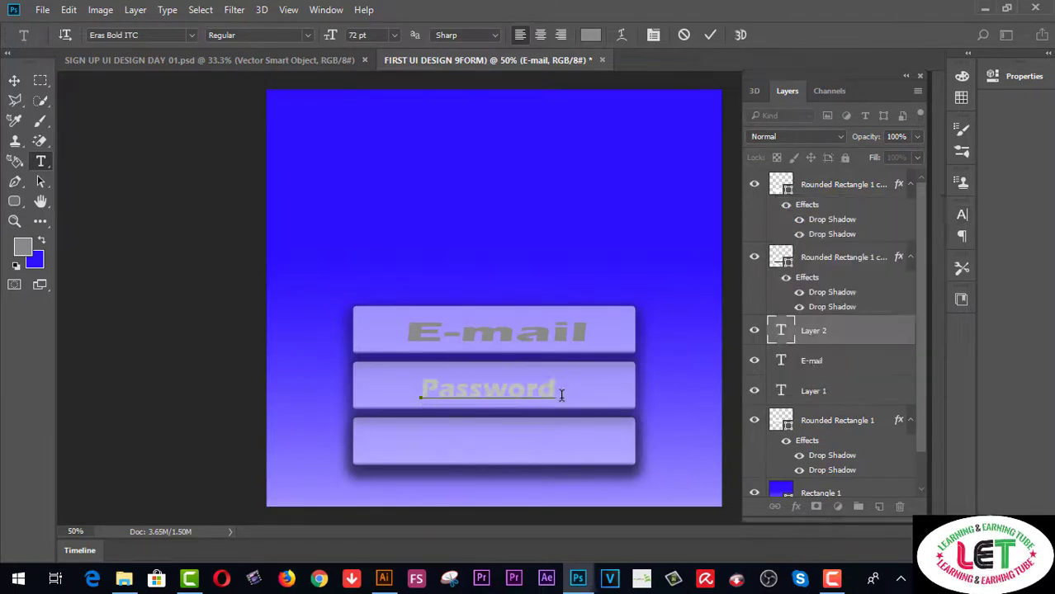
left_click(14, 80)
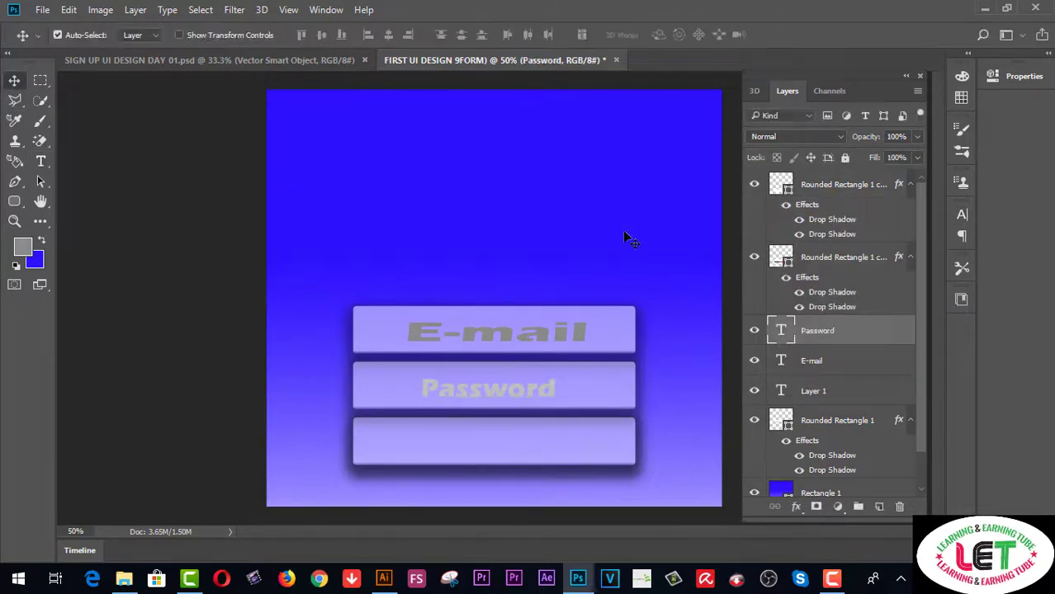
Step: Stretch the Password label to about 135% width and apply it
left_click_drag(623, 236, 624, 240)
key("ctrl+t")
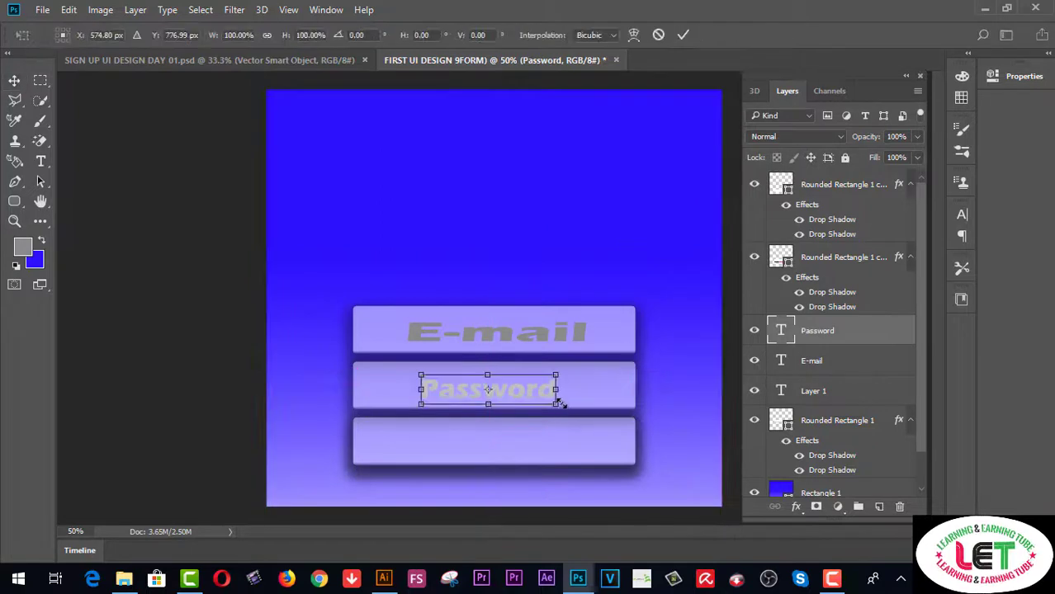
left_click_drag(558, 390, 581, 393)
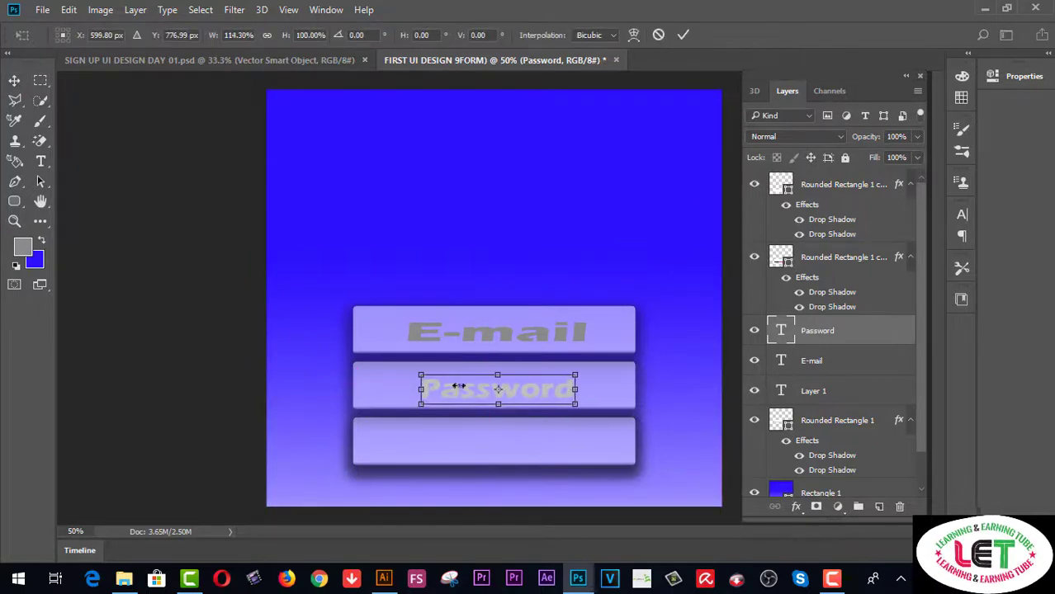
left_click_drag(420, 388, 407, 388)
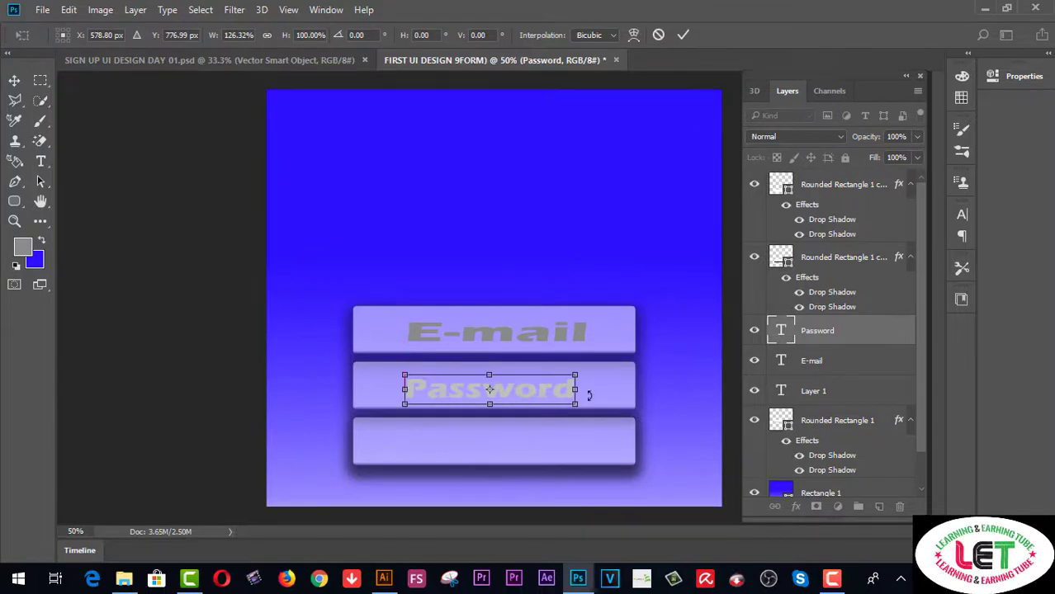
left_click_drag(577, 390, 585, 392)
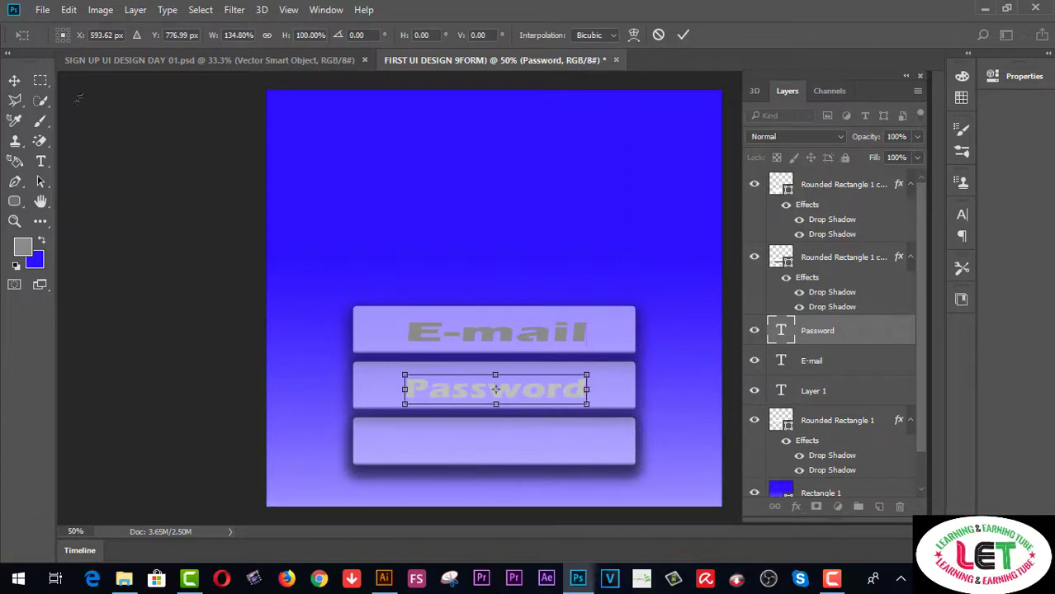
left_click(14, 80)
left_click(449, 229)
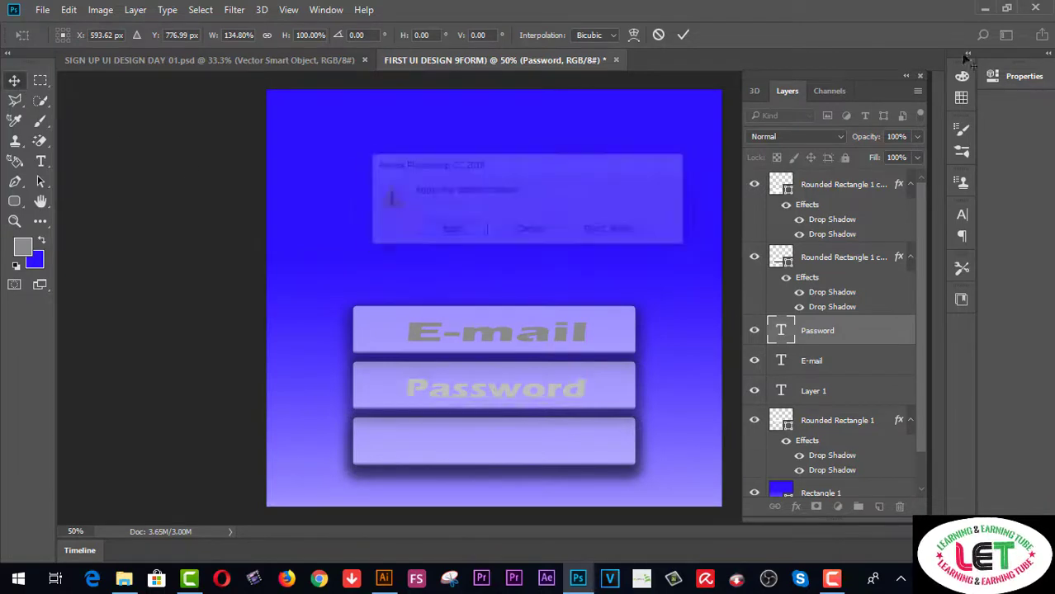
Step: Type 'SIGN UP' in the third field and colour it purple-grey 524b89
left_click(41, 162)
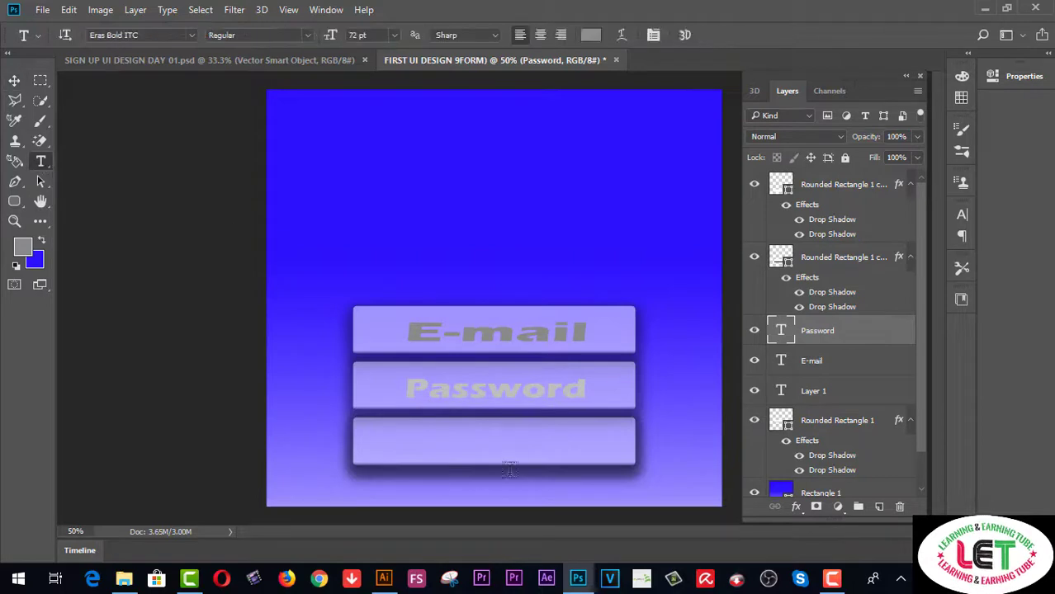
left_click(409, 446)
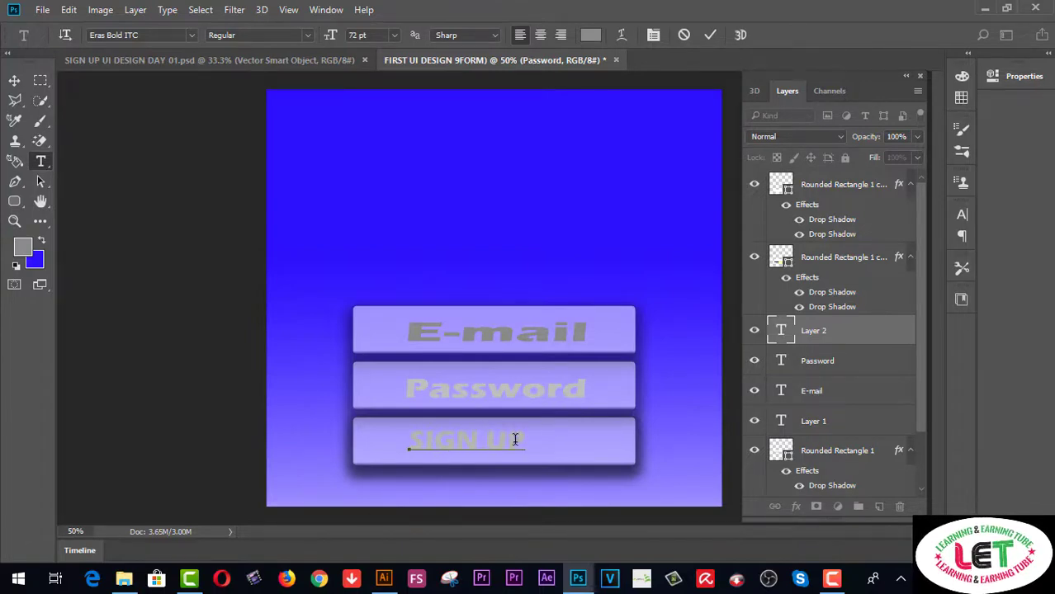
left_click_drag(526, 441, 374, 446)
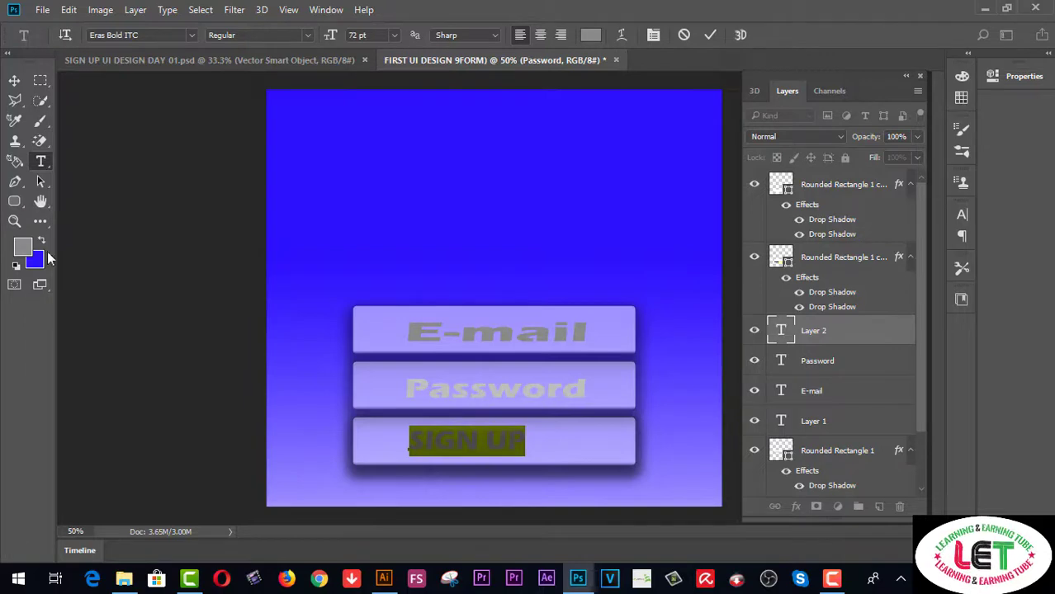
left_click(23, 246)
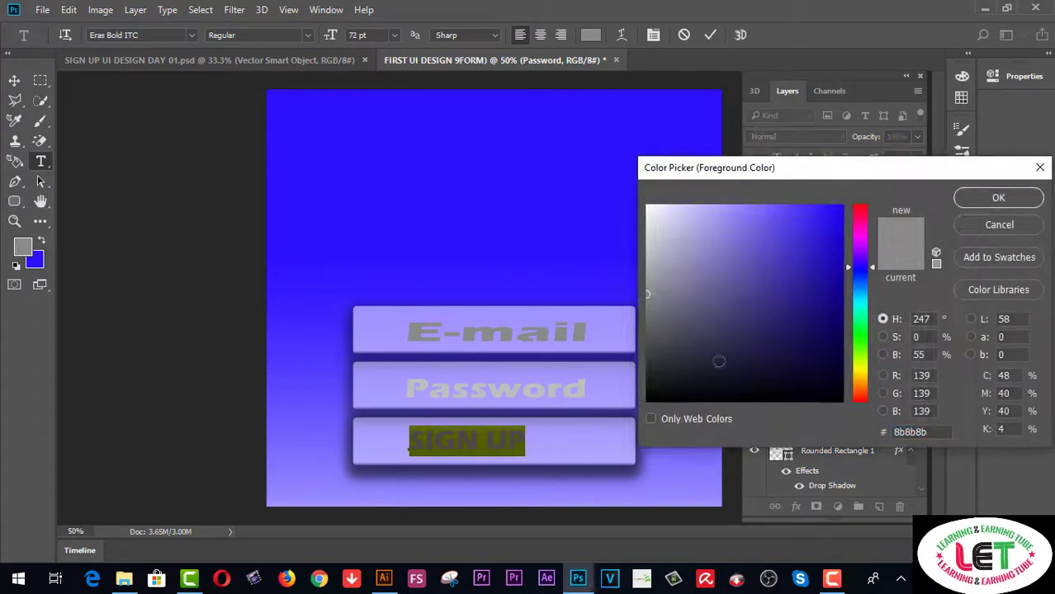
mouse_move(719, 361)
left_mouse_down()
mouse_move(700, 353)
mouse_move(682, 302)
mouse_move(736, 297)
mouse_move(757, 323)
mouse_move(651, 384)
left_mouse_up()
left_click(995, 198)
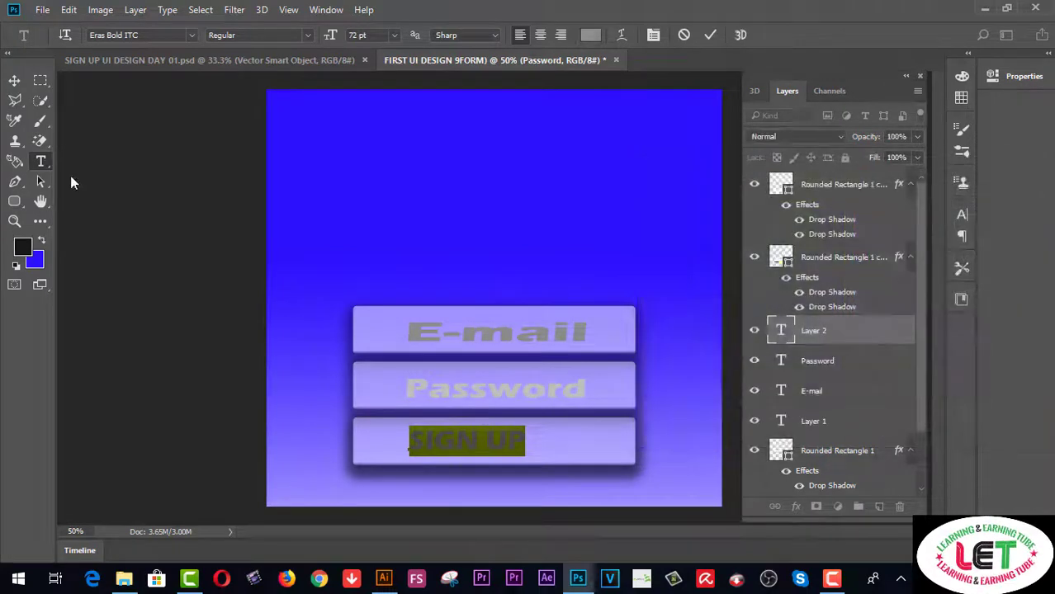
key("ctrl+Return")
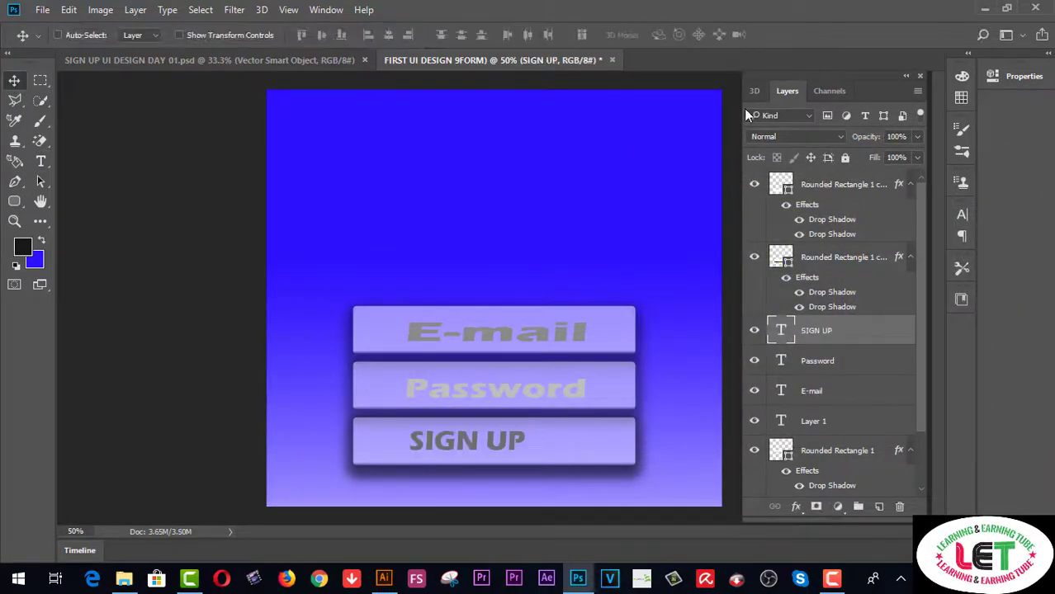
Step: Stretch the SIGN UP label to about 159% width and apply the transform
key("ctrl+t")
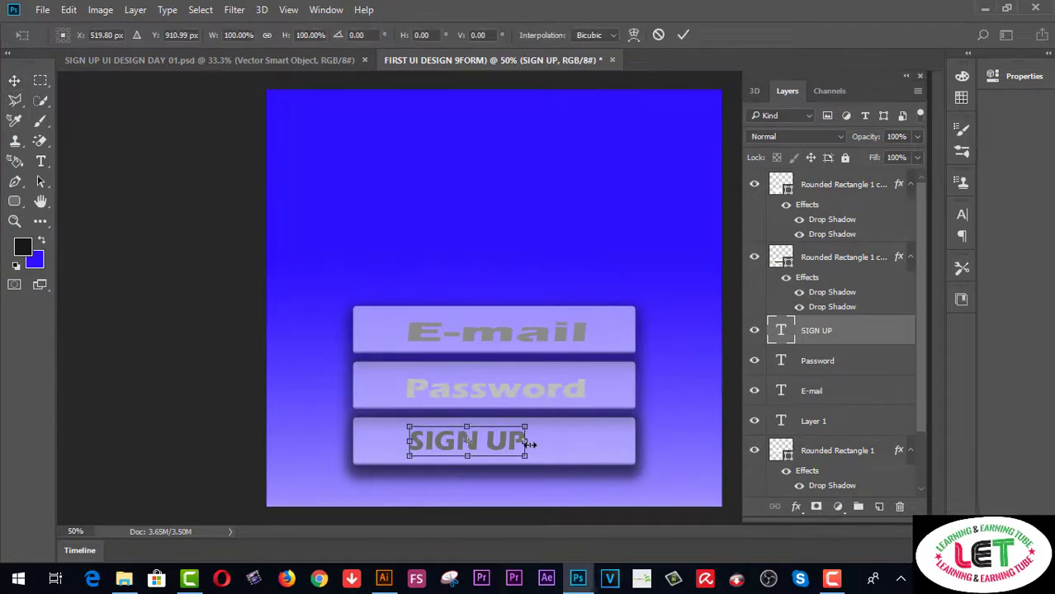
left_click_drag(530, 444, 595, 435)
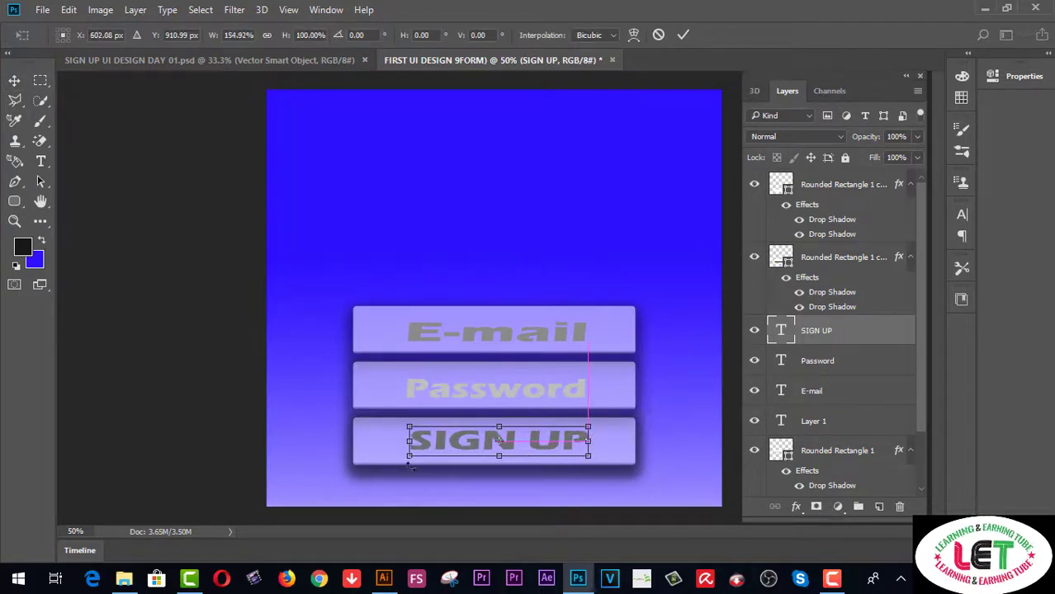
left_click_drag(409, 445, 404, 445)
left_click(14, 80)
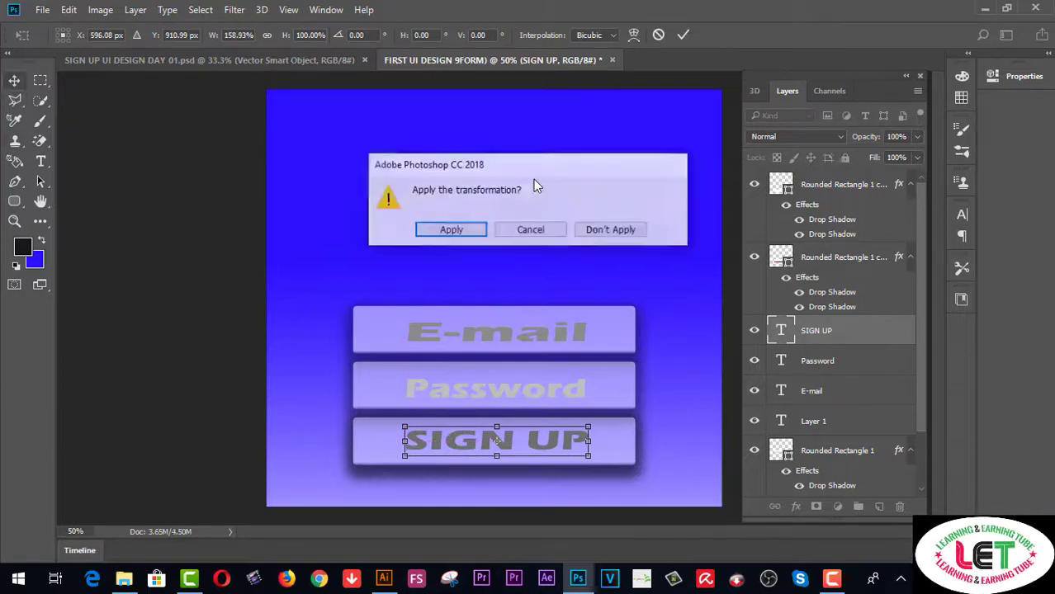
left_click(481, 229)
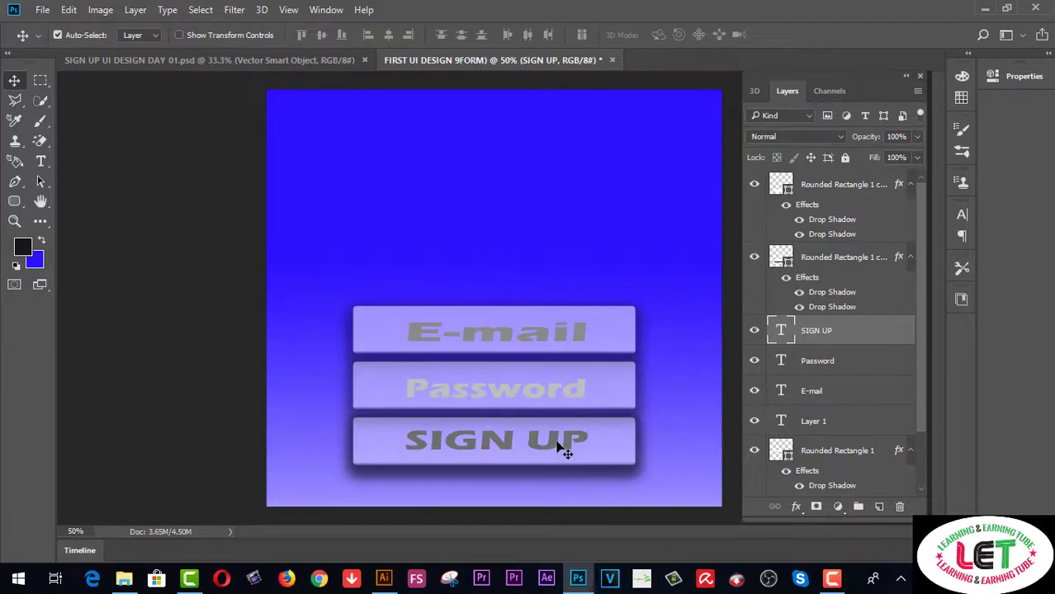
Step: Add a black 'SIGN UP' heading near the top of the canvas
left_click(40, 161)
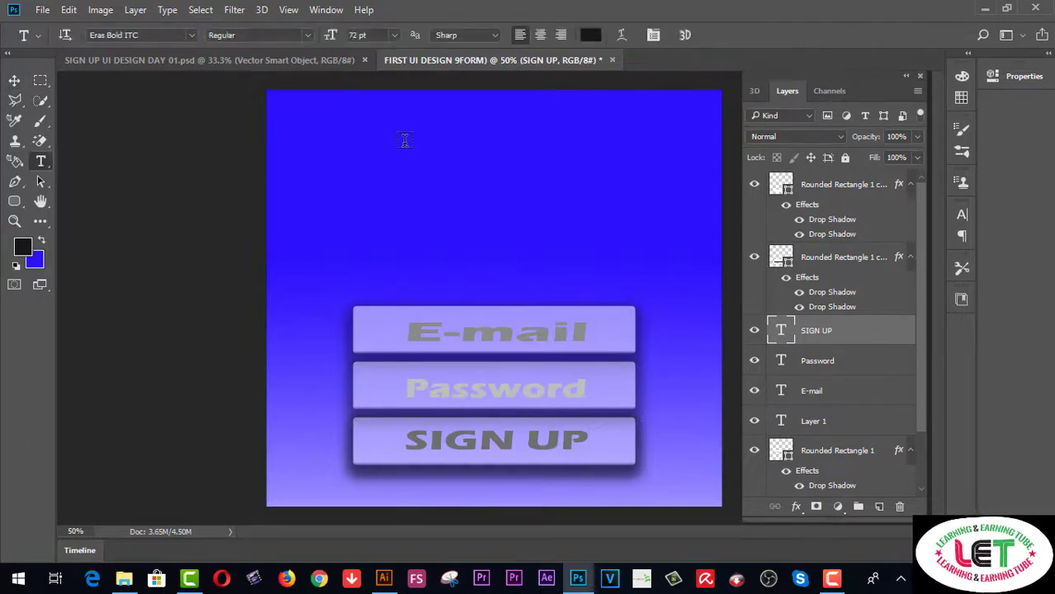
left_click(405, 140)
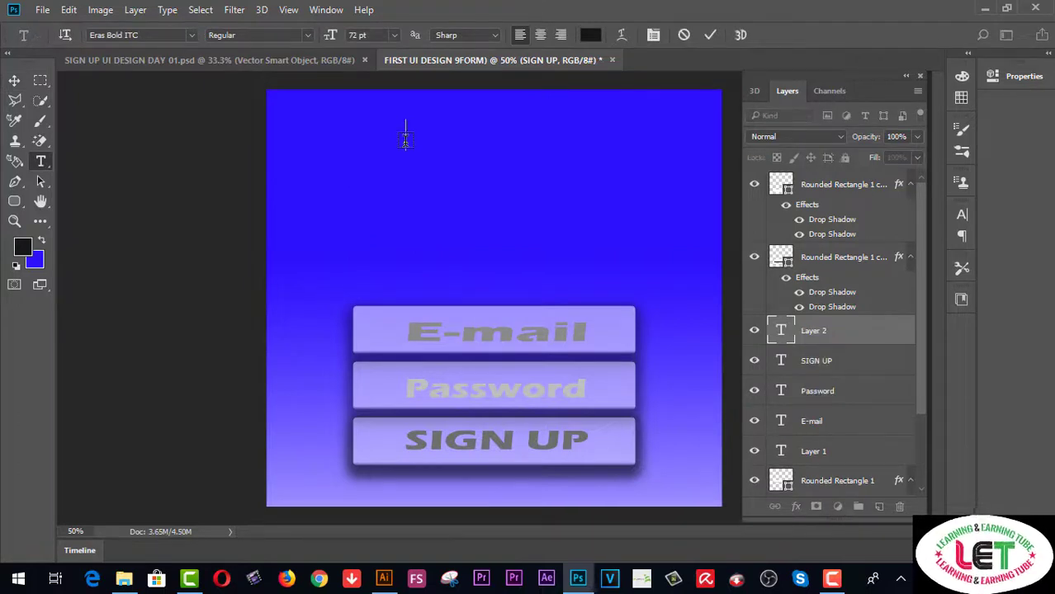
type("SIGN")
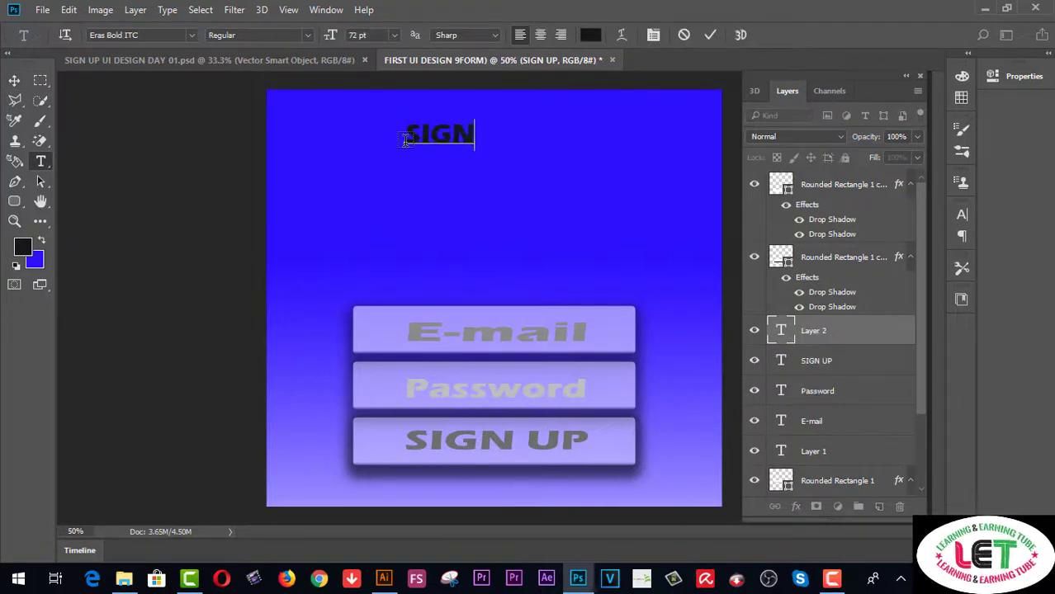
type(" UP")
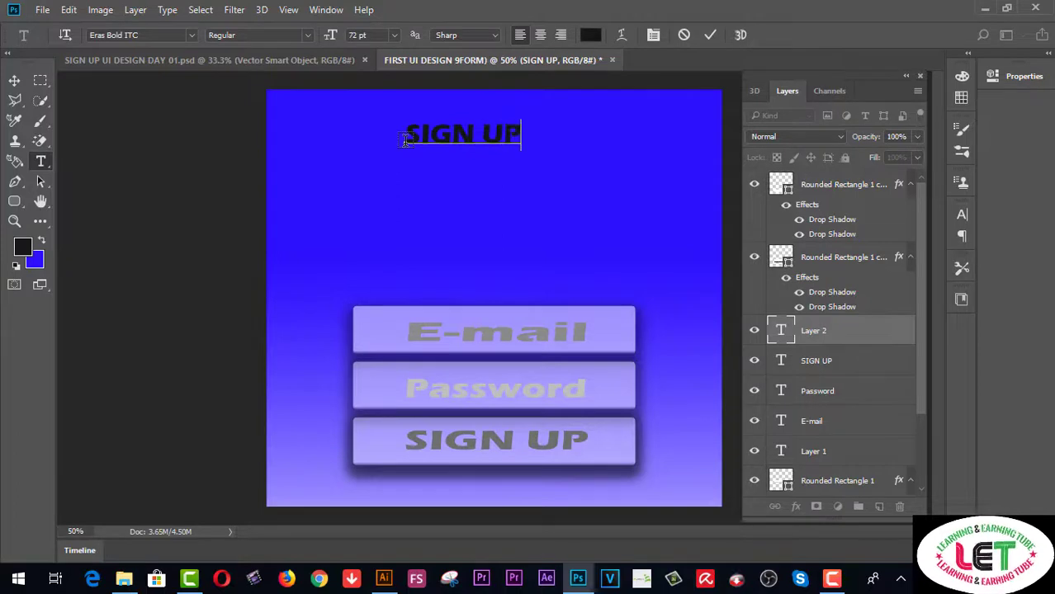
left_click(14, 80)
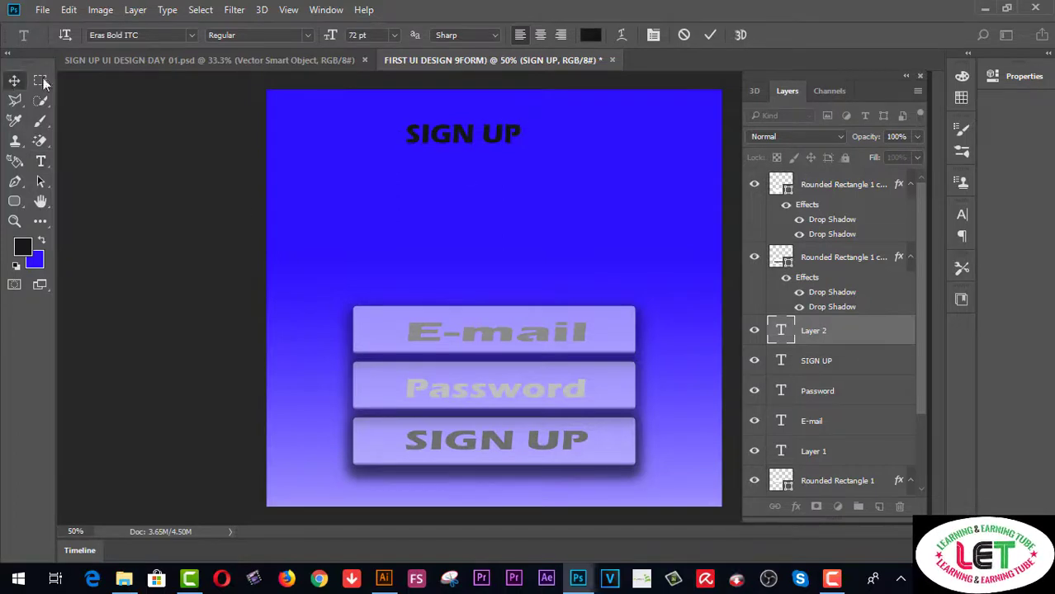
Step: Scale the SIGN UP heading to roughly 217% width and 187% height
key("ctrl+t")
left_click_drag(405, 123, 371, 107)
left_click_drag(614, 136, 631, 136)
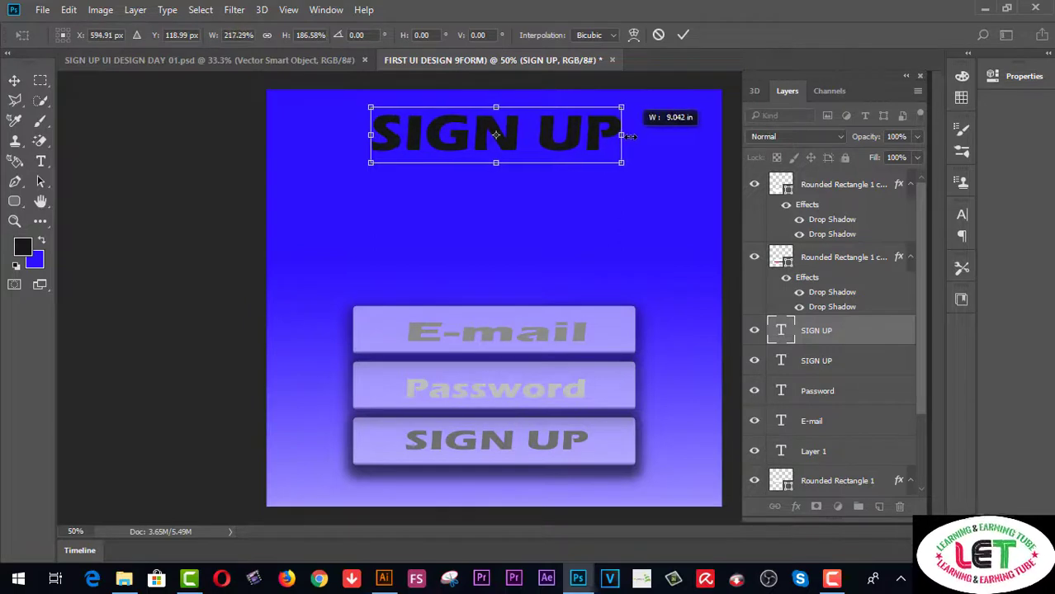